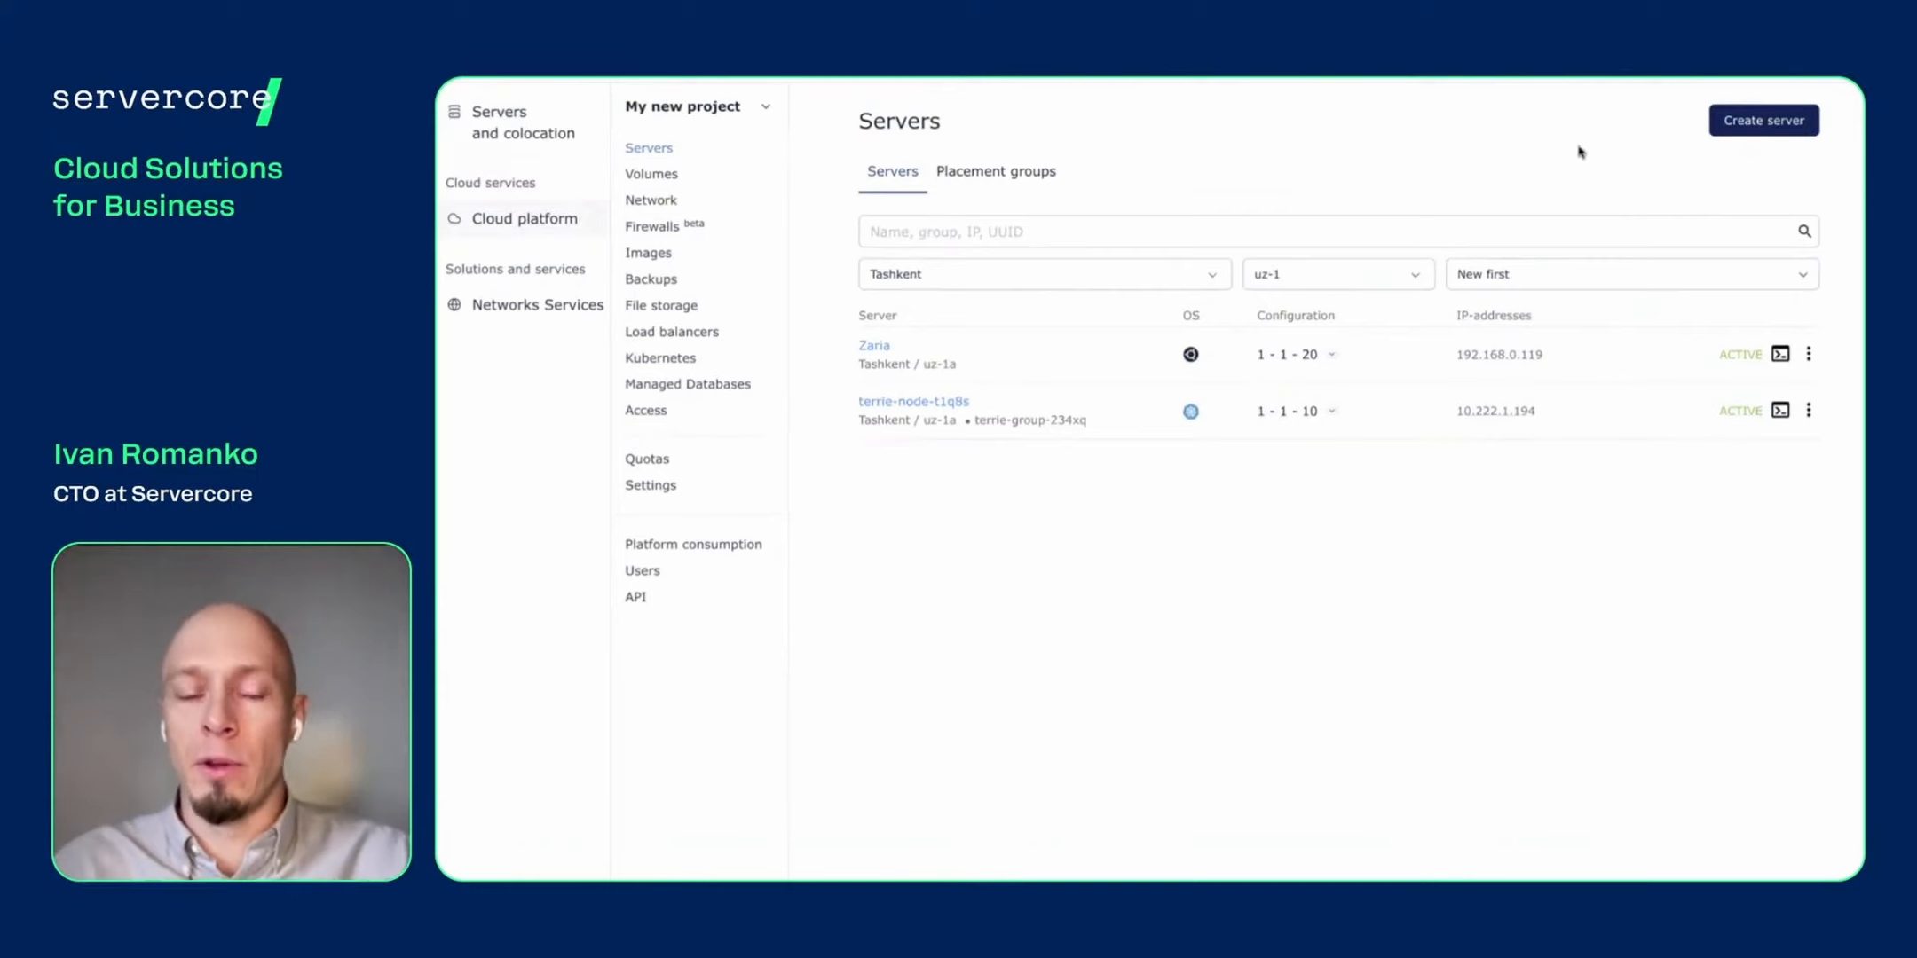
- Start a new server in the Nairobi region (pool ke-1a) and bring up the source image choices
left_click(1766, 125)
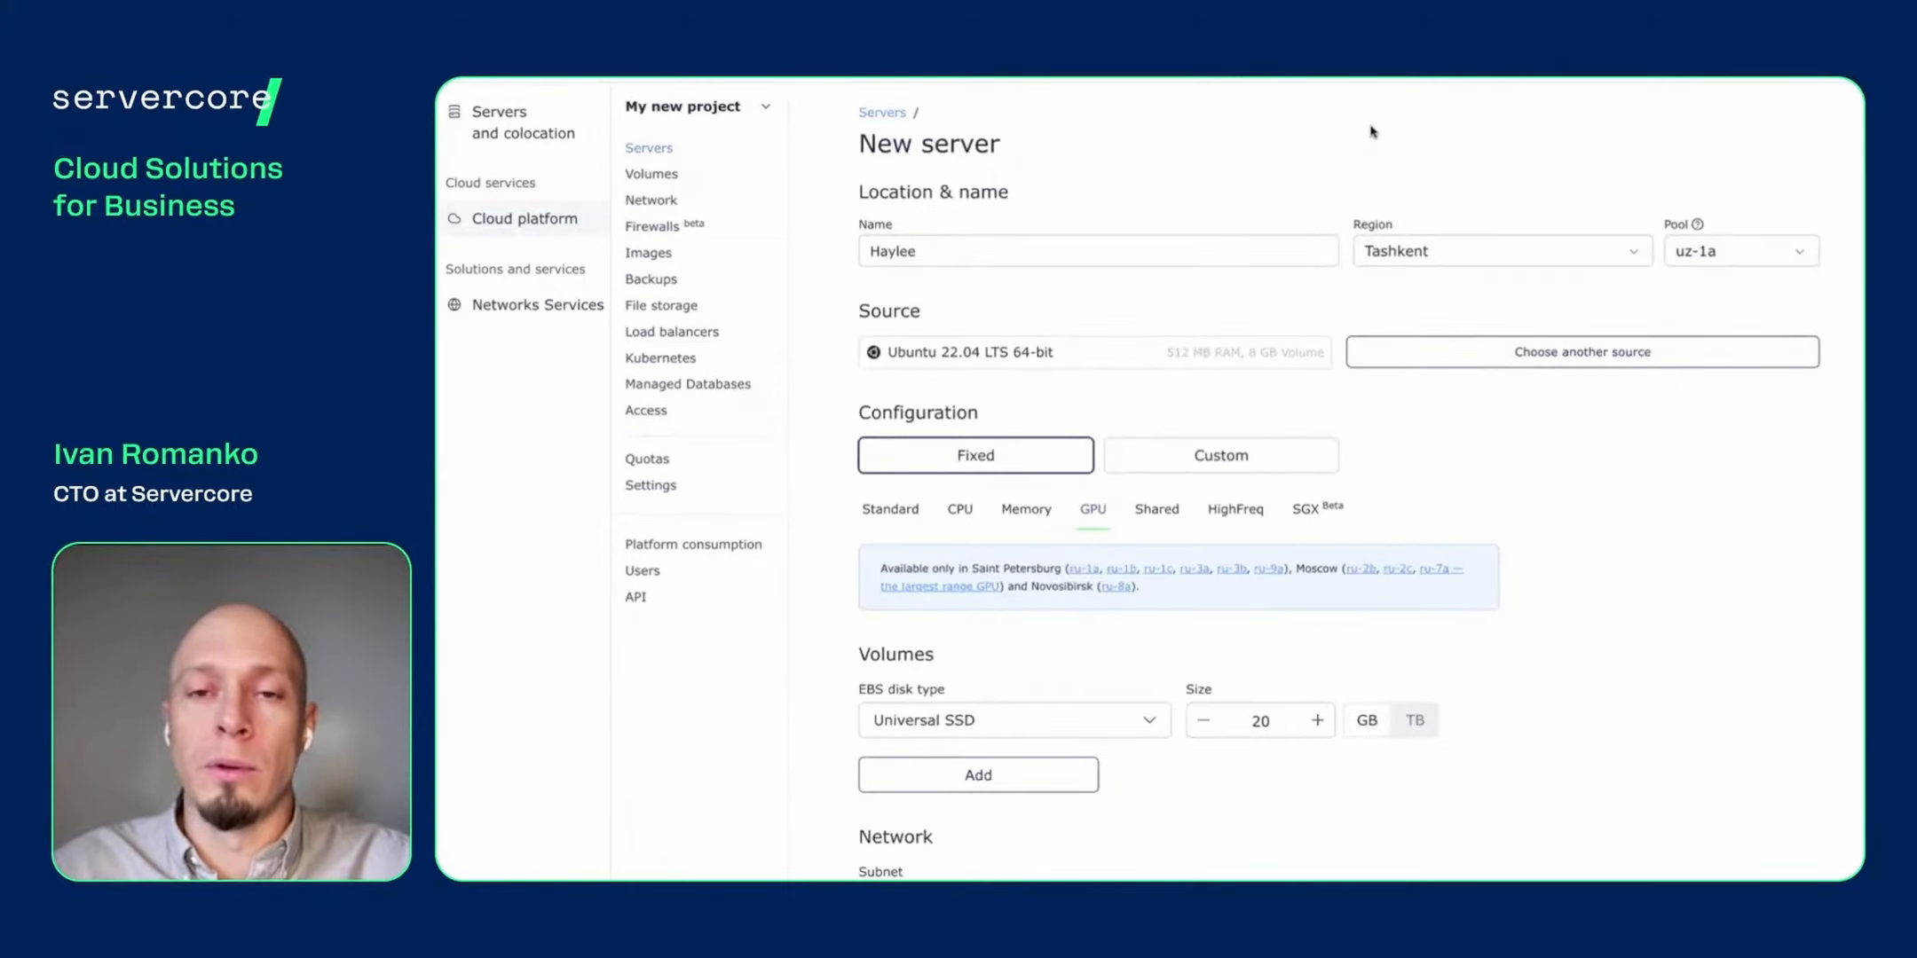
left_click(1404, 251)
left_click(1392, 476)
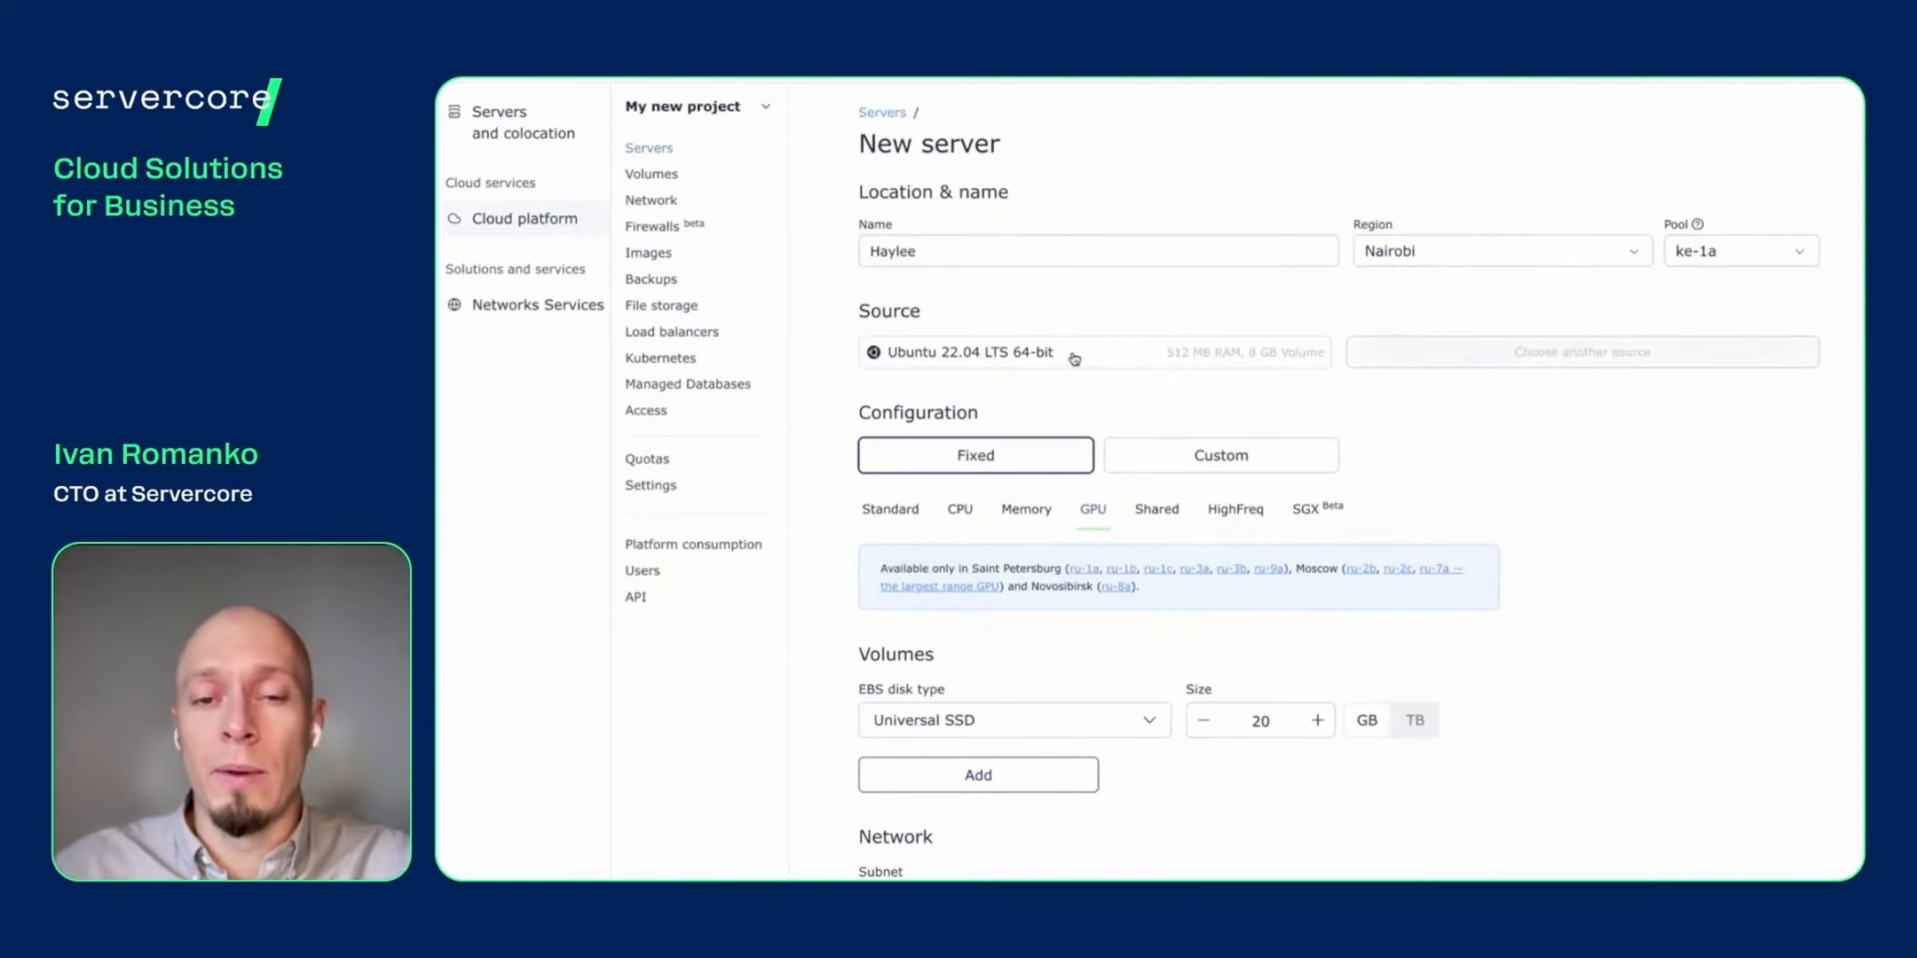
left_click(1074, 357)
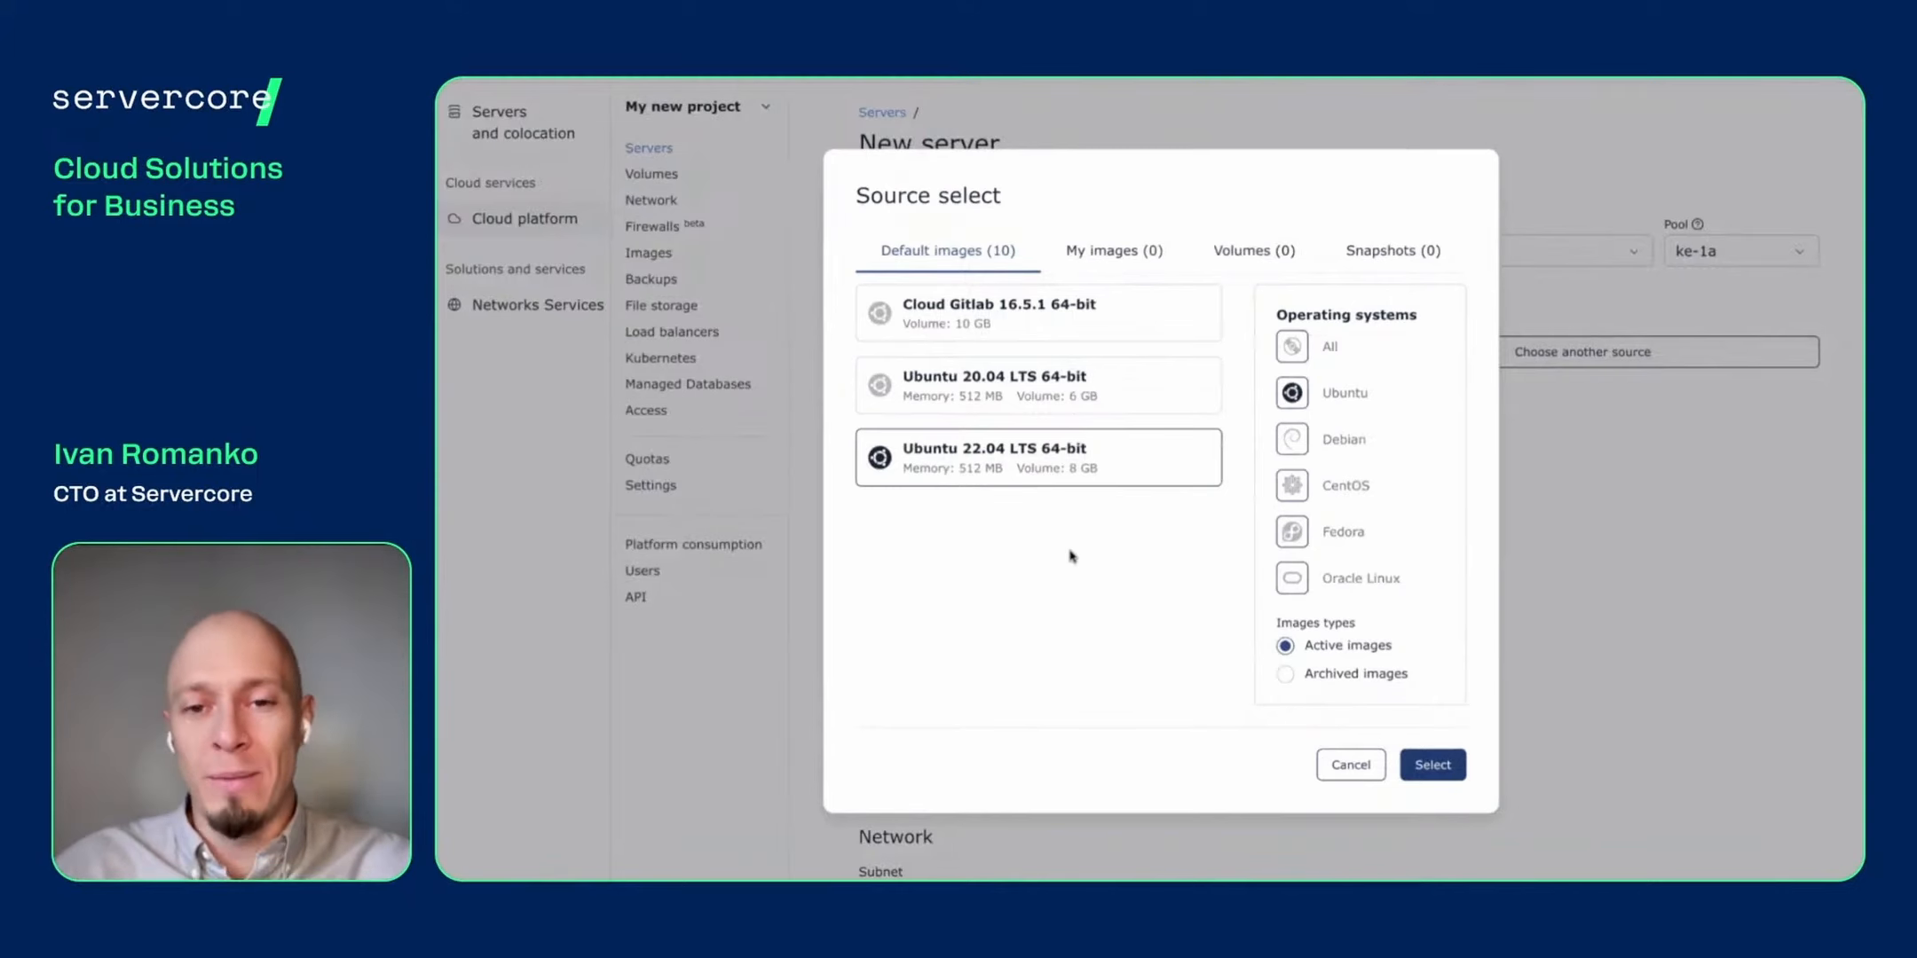
- Browse the Debian, CentOS, Fedora and Ubuntu image filters and the My images list
left_click(1292, 438)
left_click(1293, 487)
left_click(1293, 532)
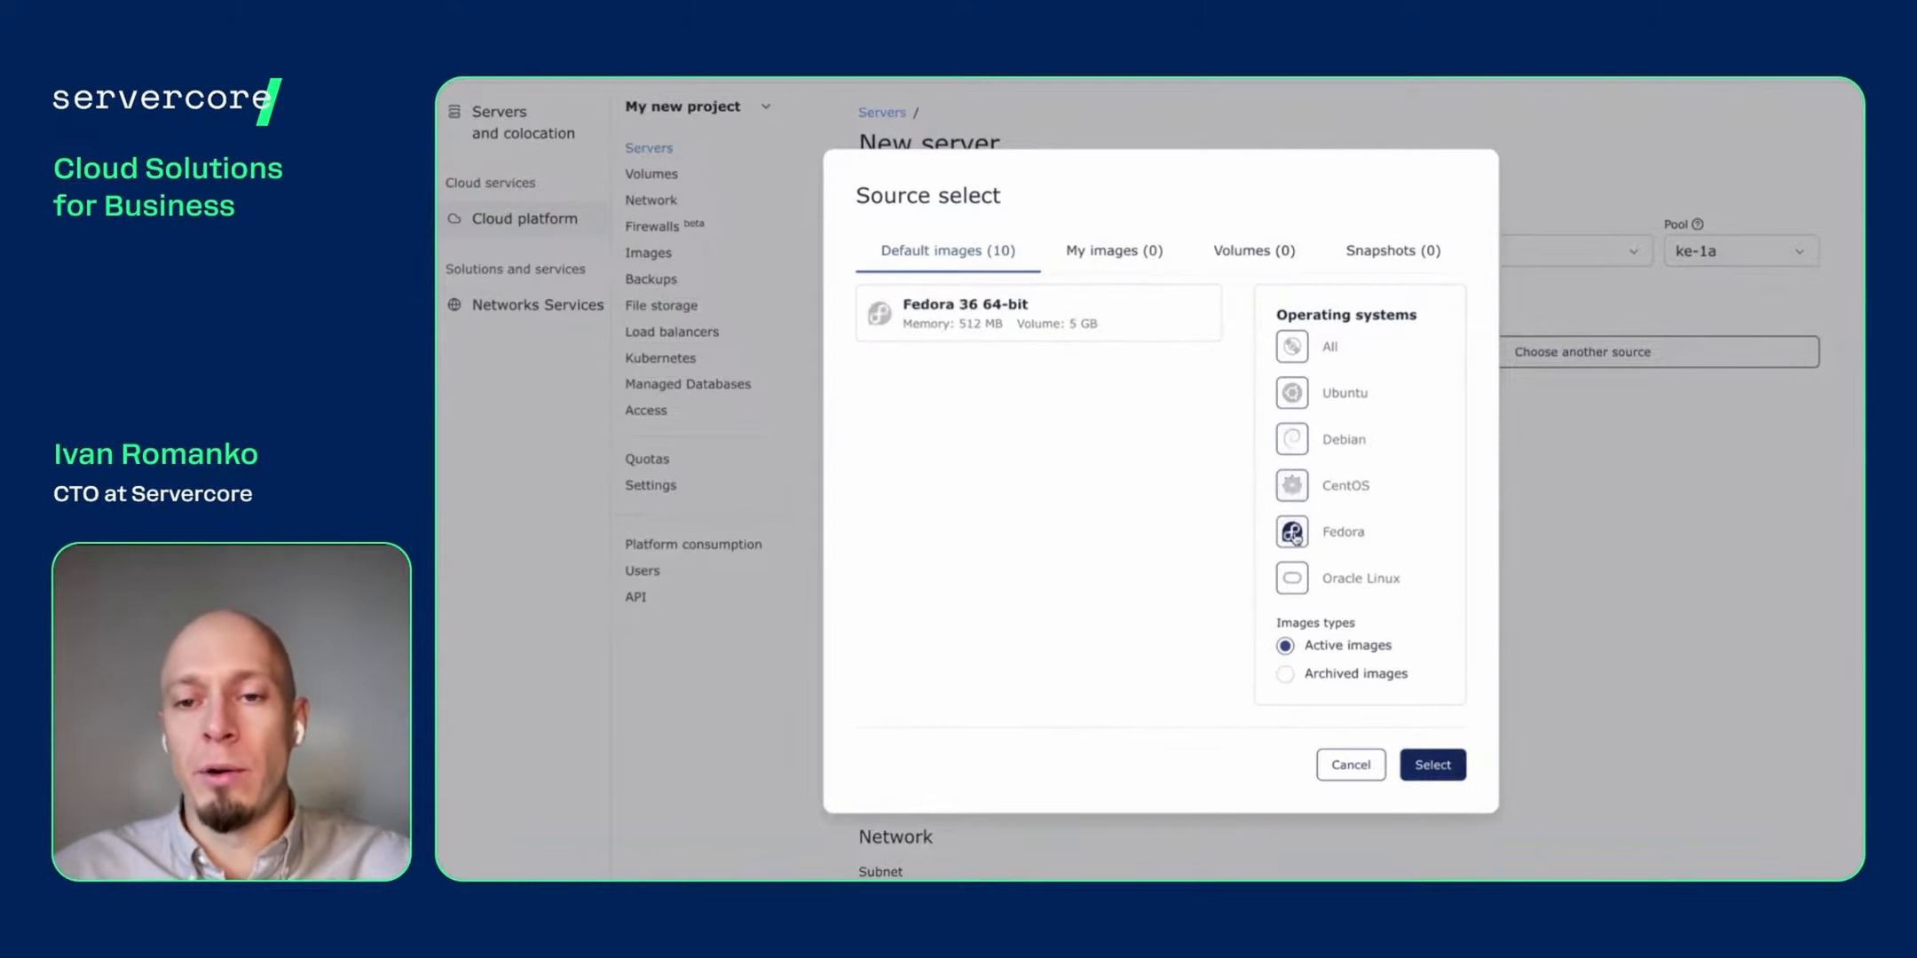
left_click(1292, 393)
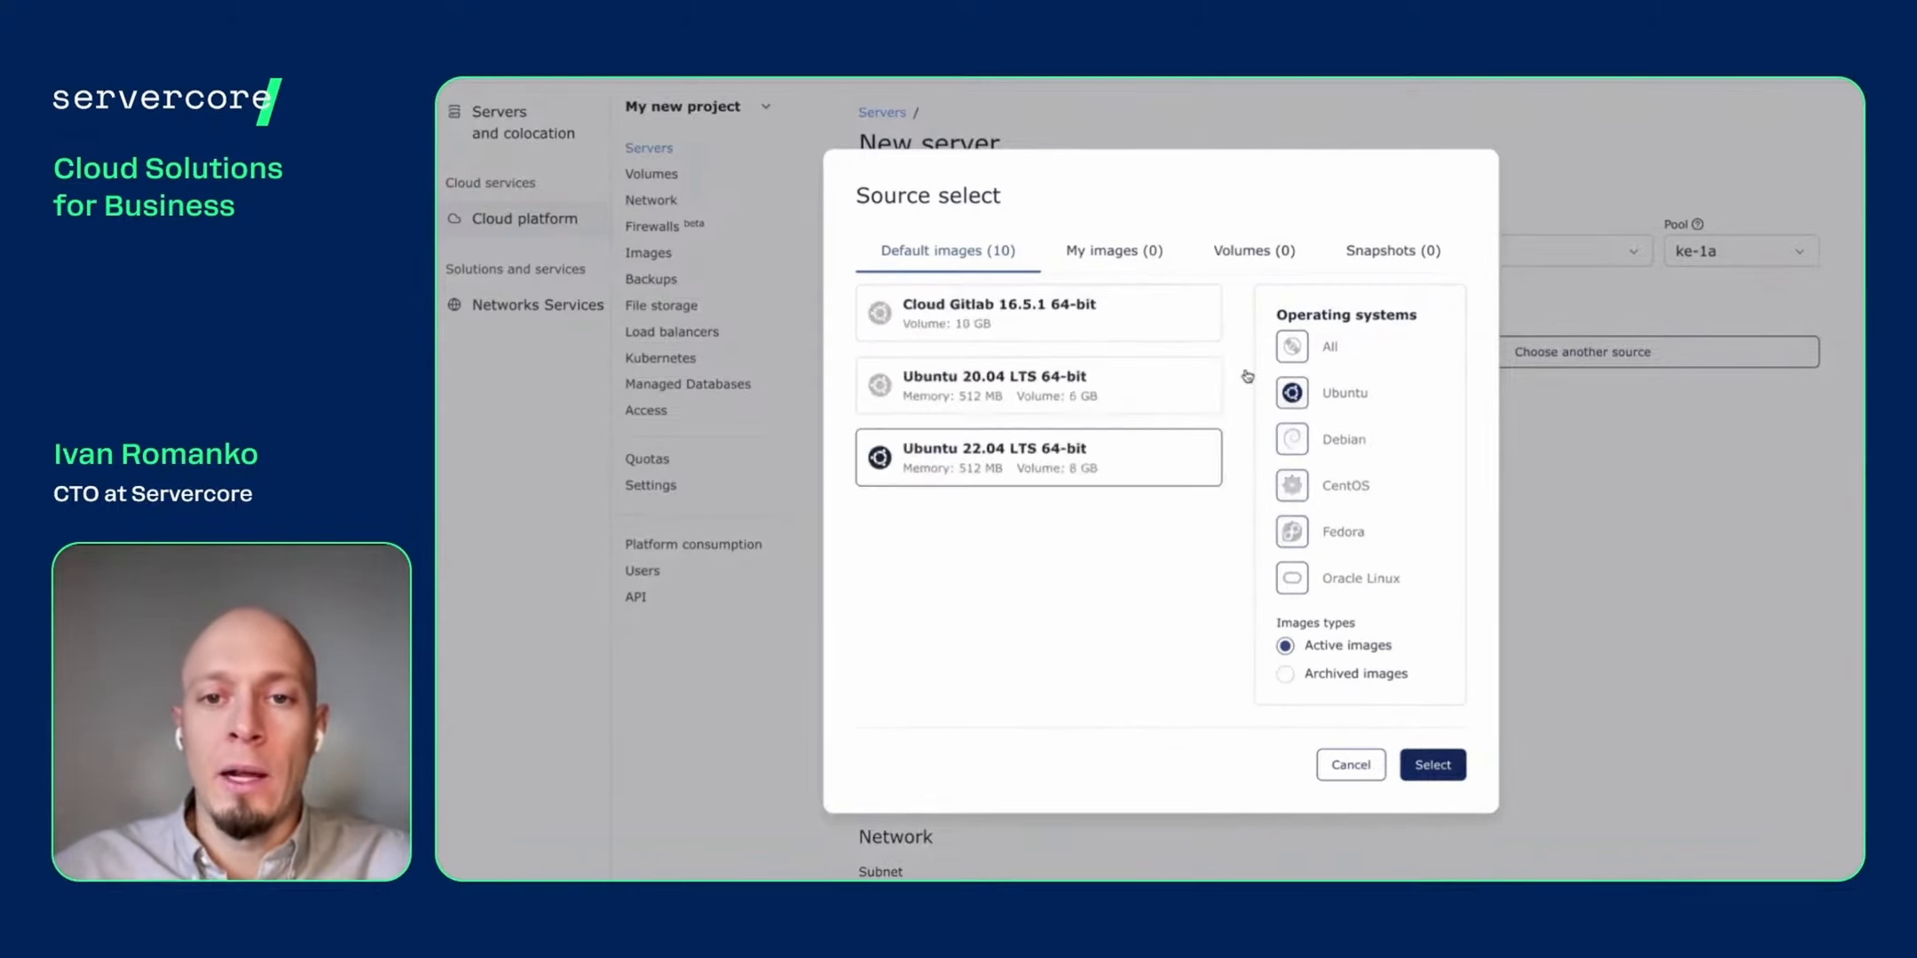
left_click(1139, 270)
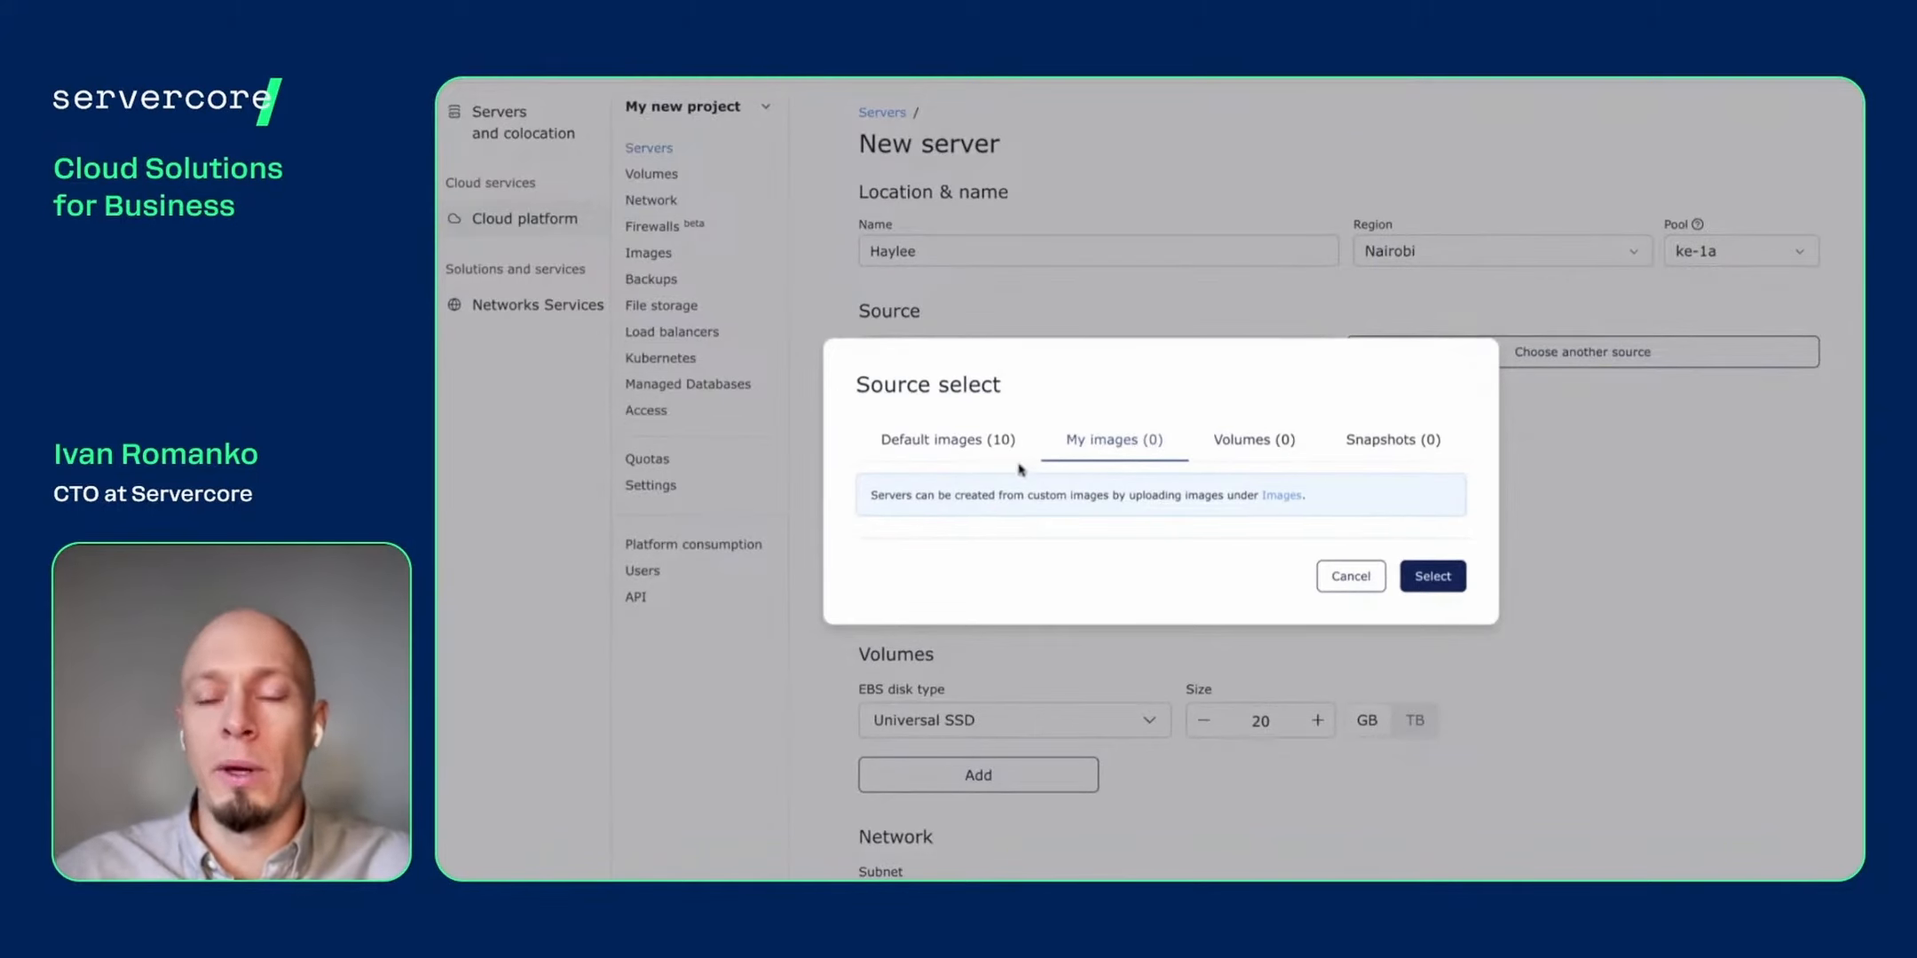
- Confirm Ubuntu 22.04 LTS 64-bit from the default images and show the Standard configurations
left_click(982, 453)
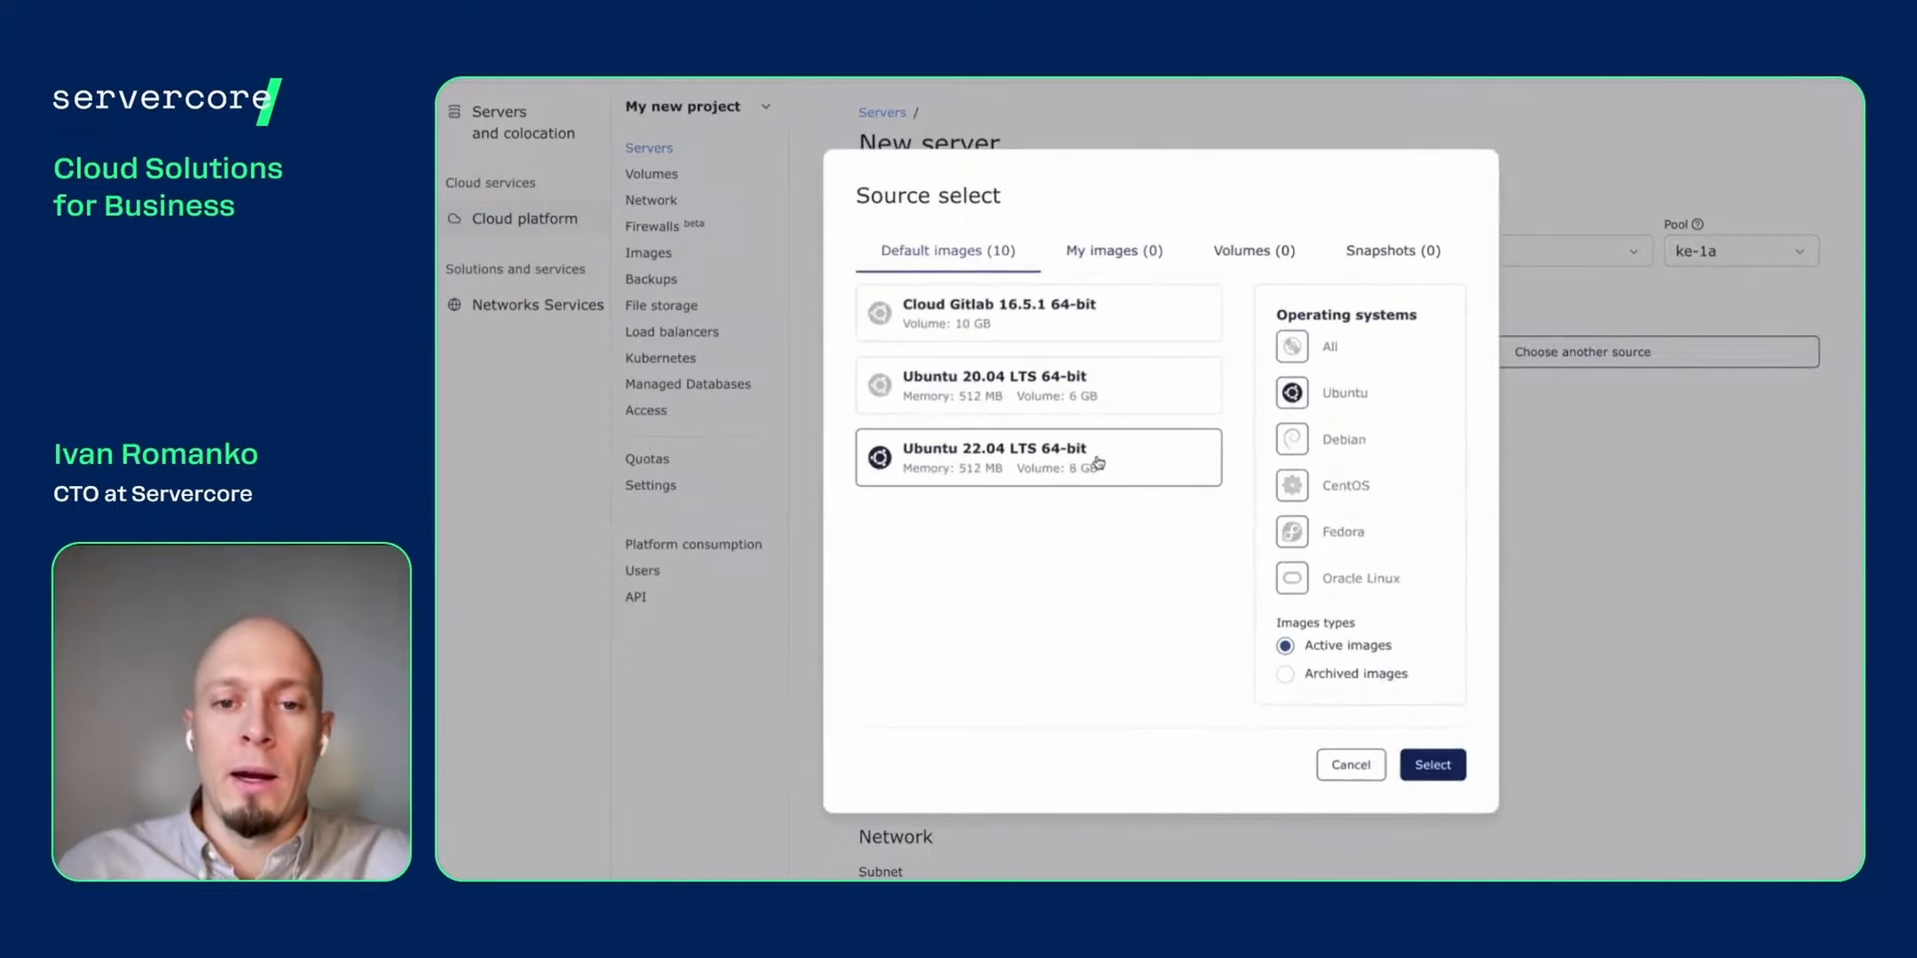
left_click(1430, 765)
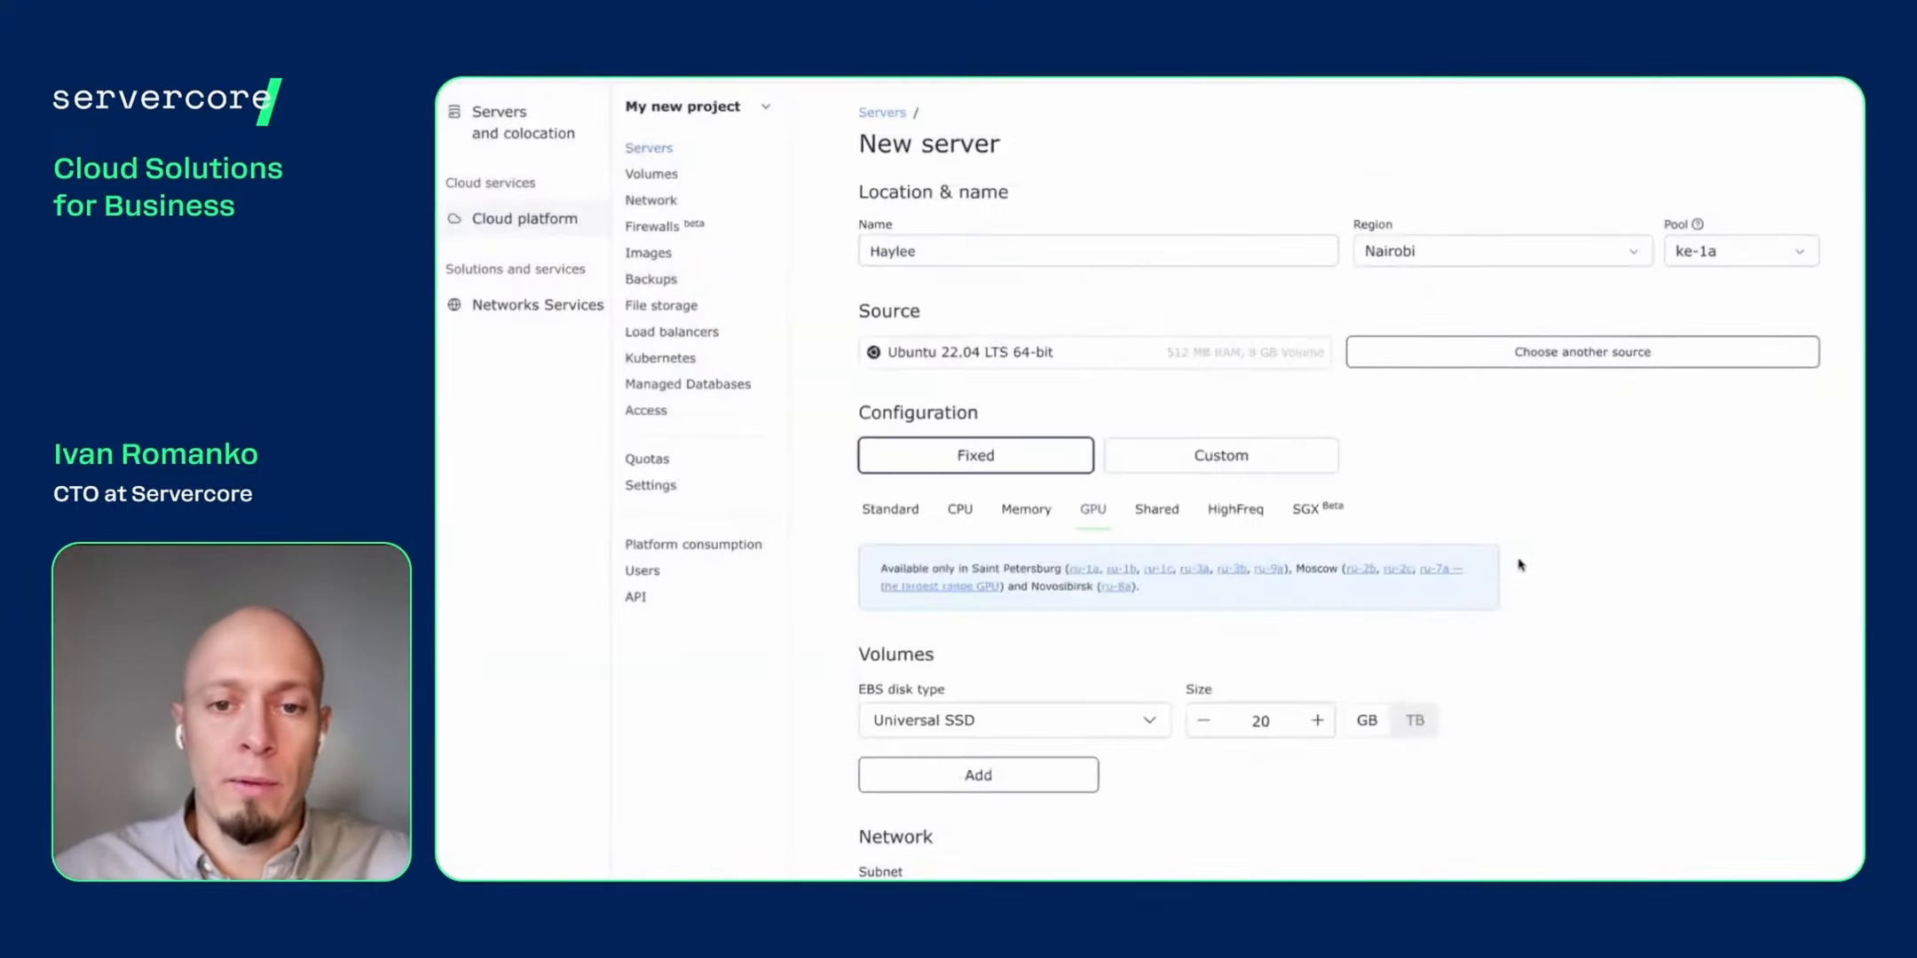
left_click(892, 509)
- Try the 16 vCPU / 64 GB and 2 vCPU / 4 GB fixed presets
scroll(901, 521, "down", 1)
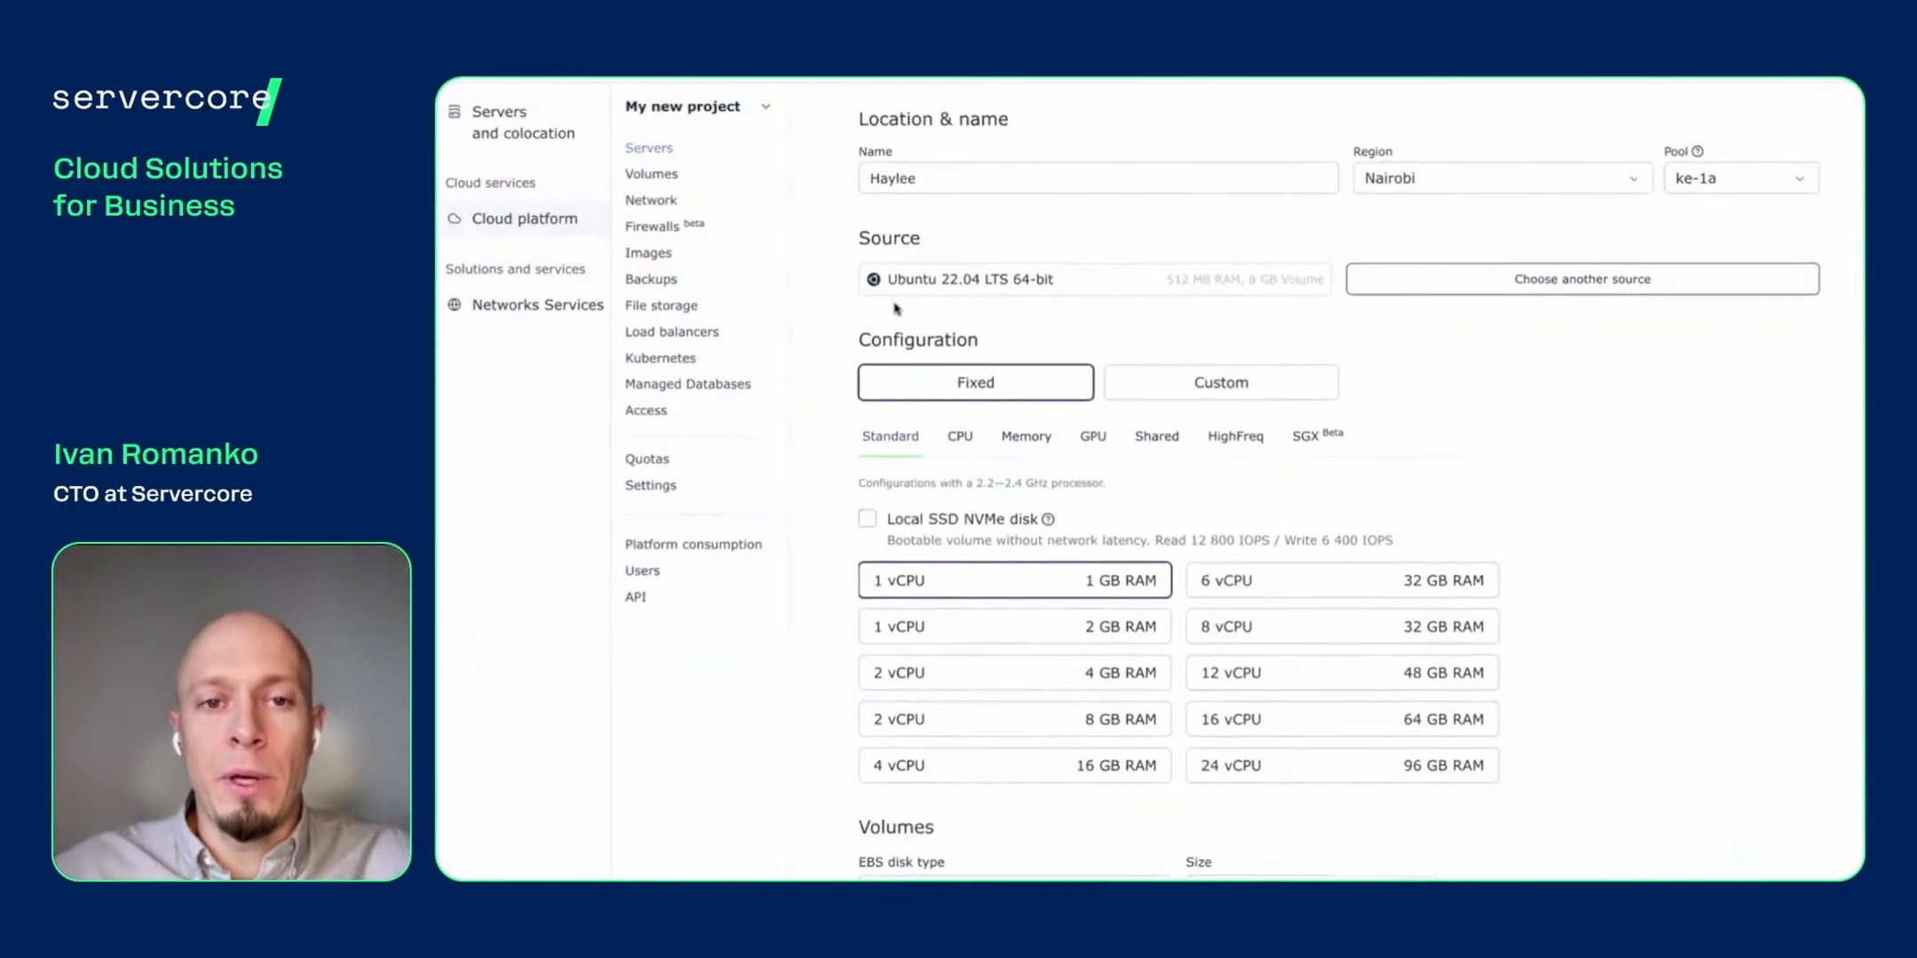
double_click(863, 237)
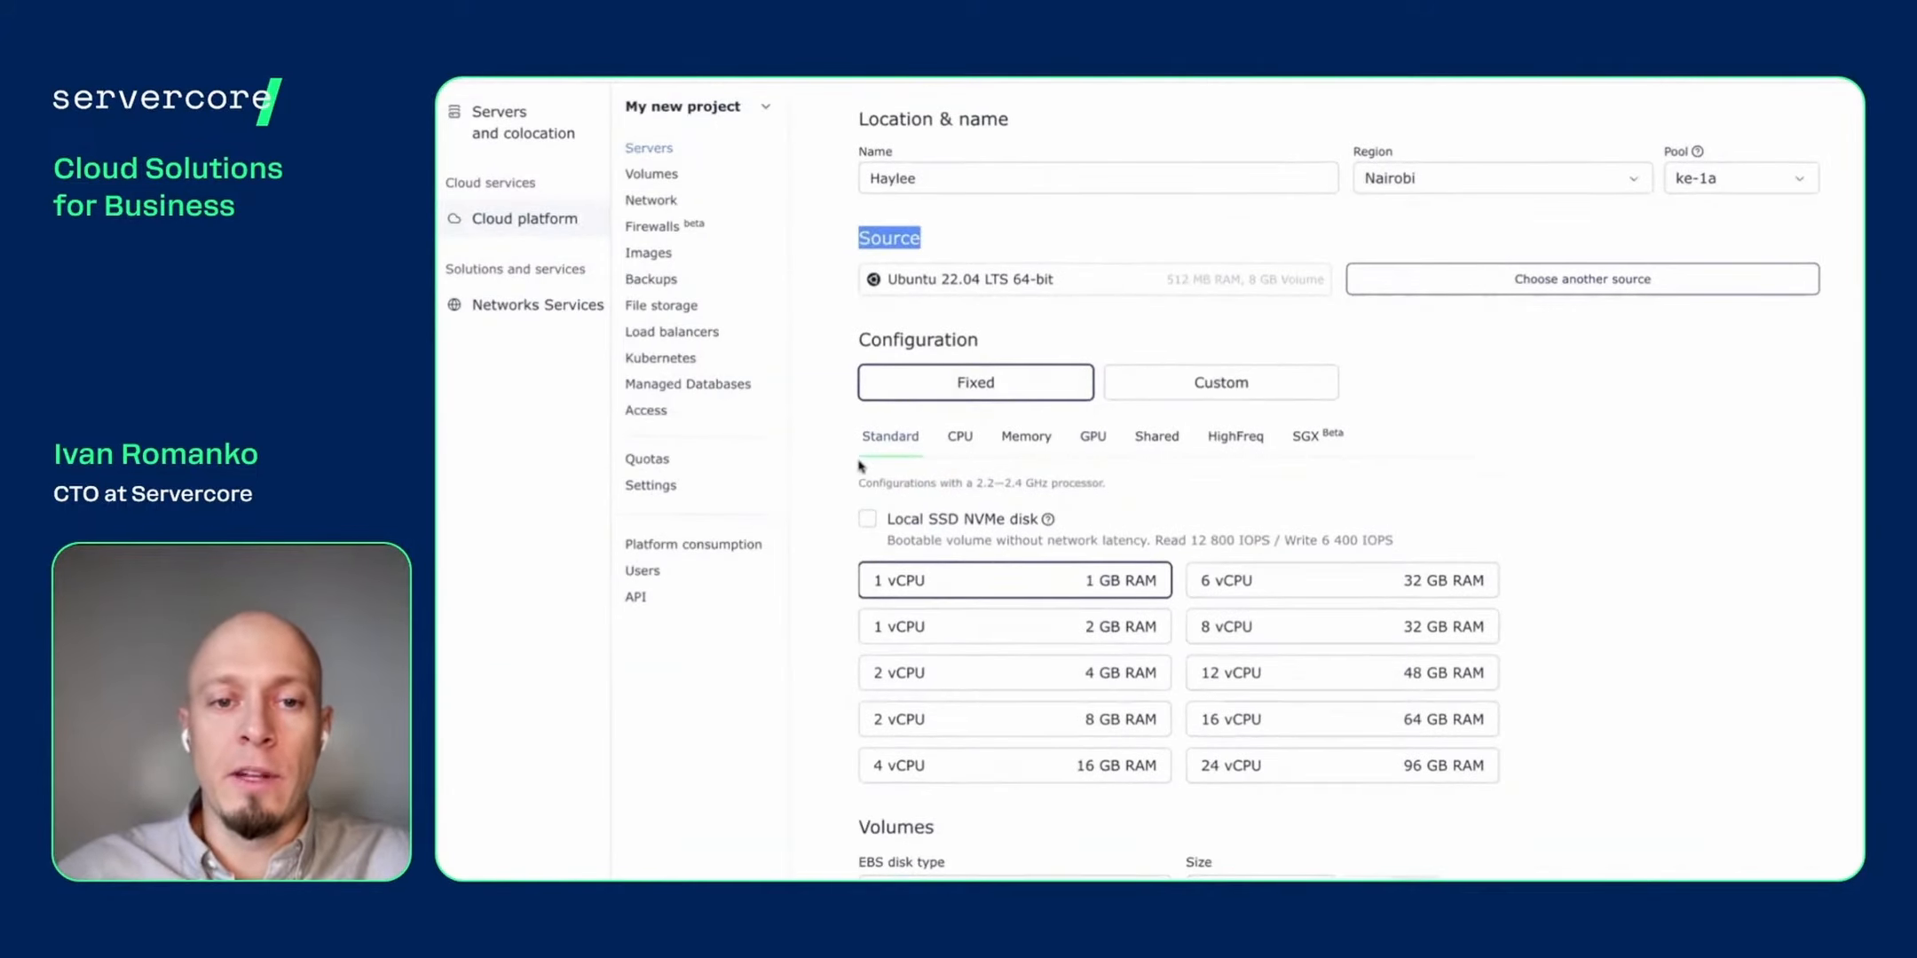
left_click(847, 417)
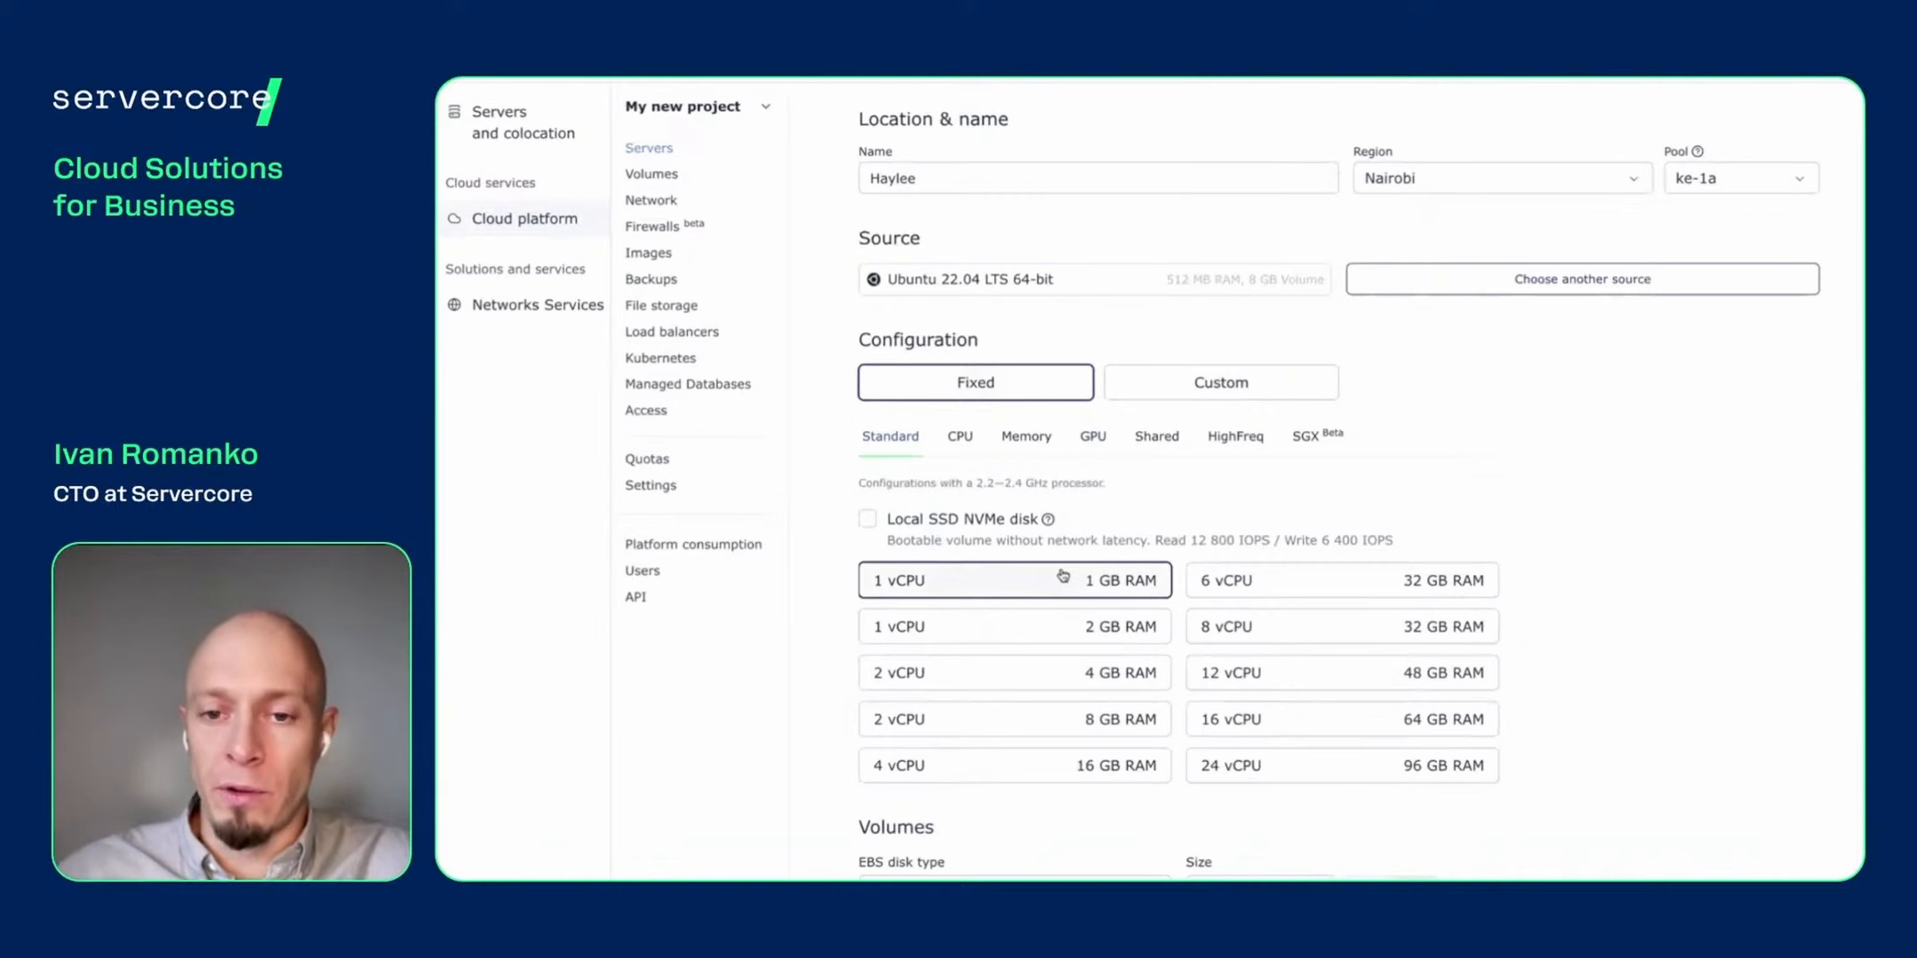
scroll(1064, 575, "down", 2)
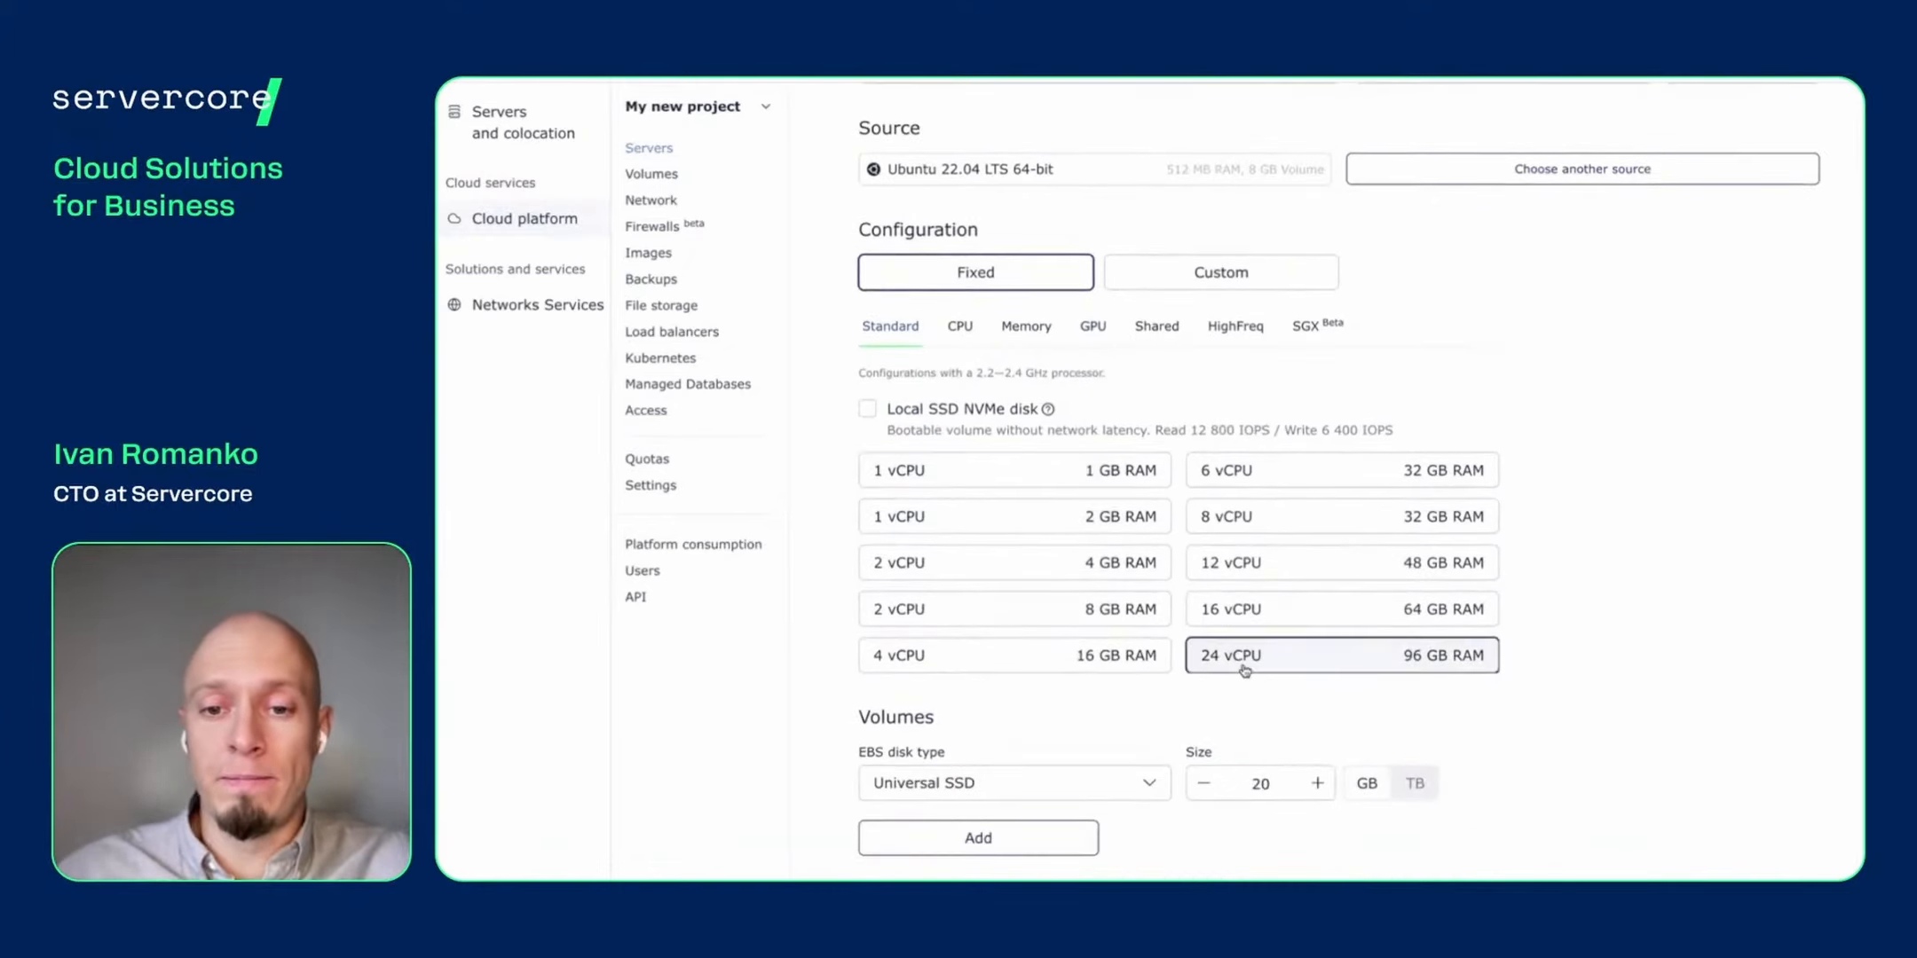
left_click(1229, 627)
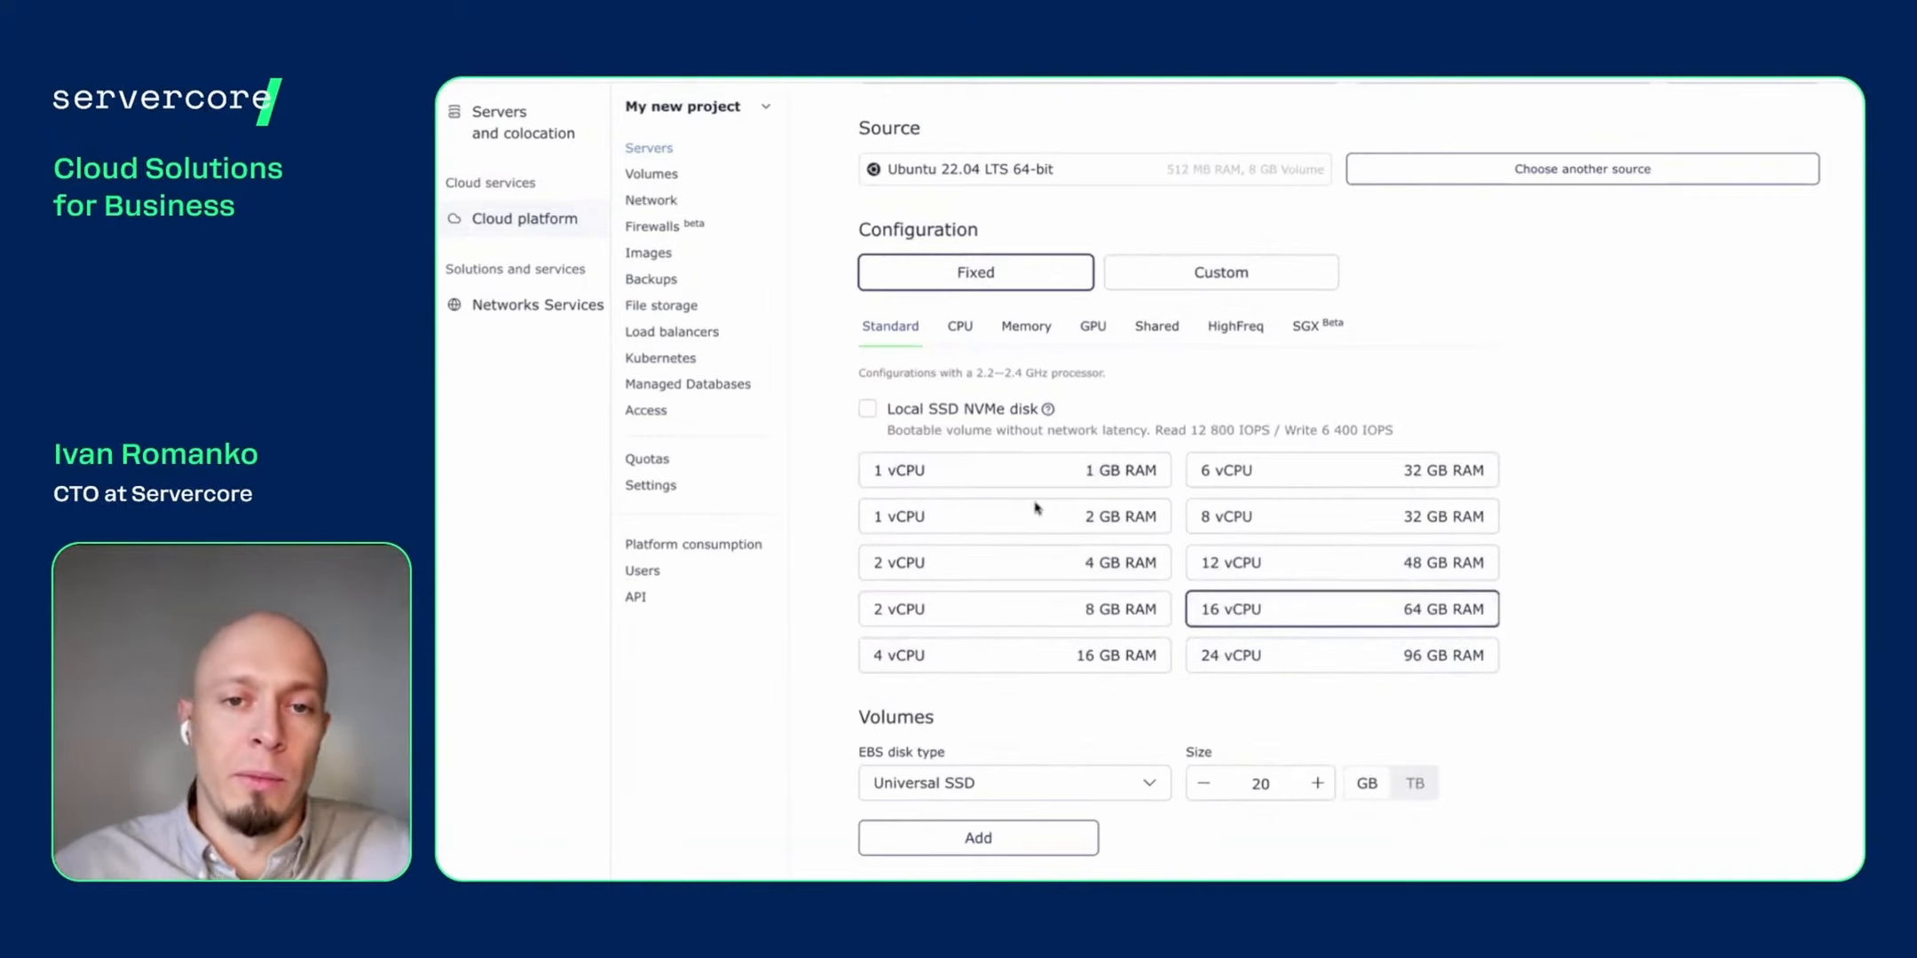
left_click(951, 567)
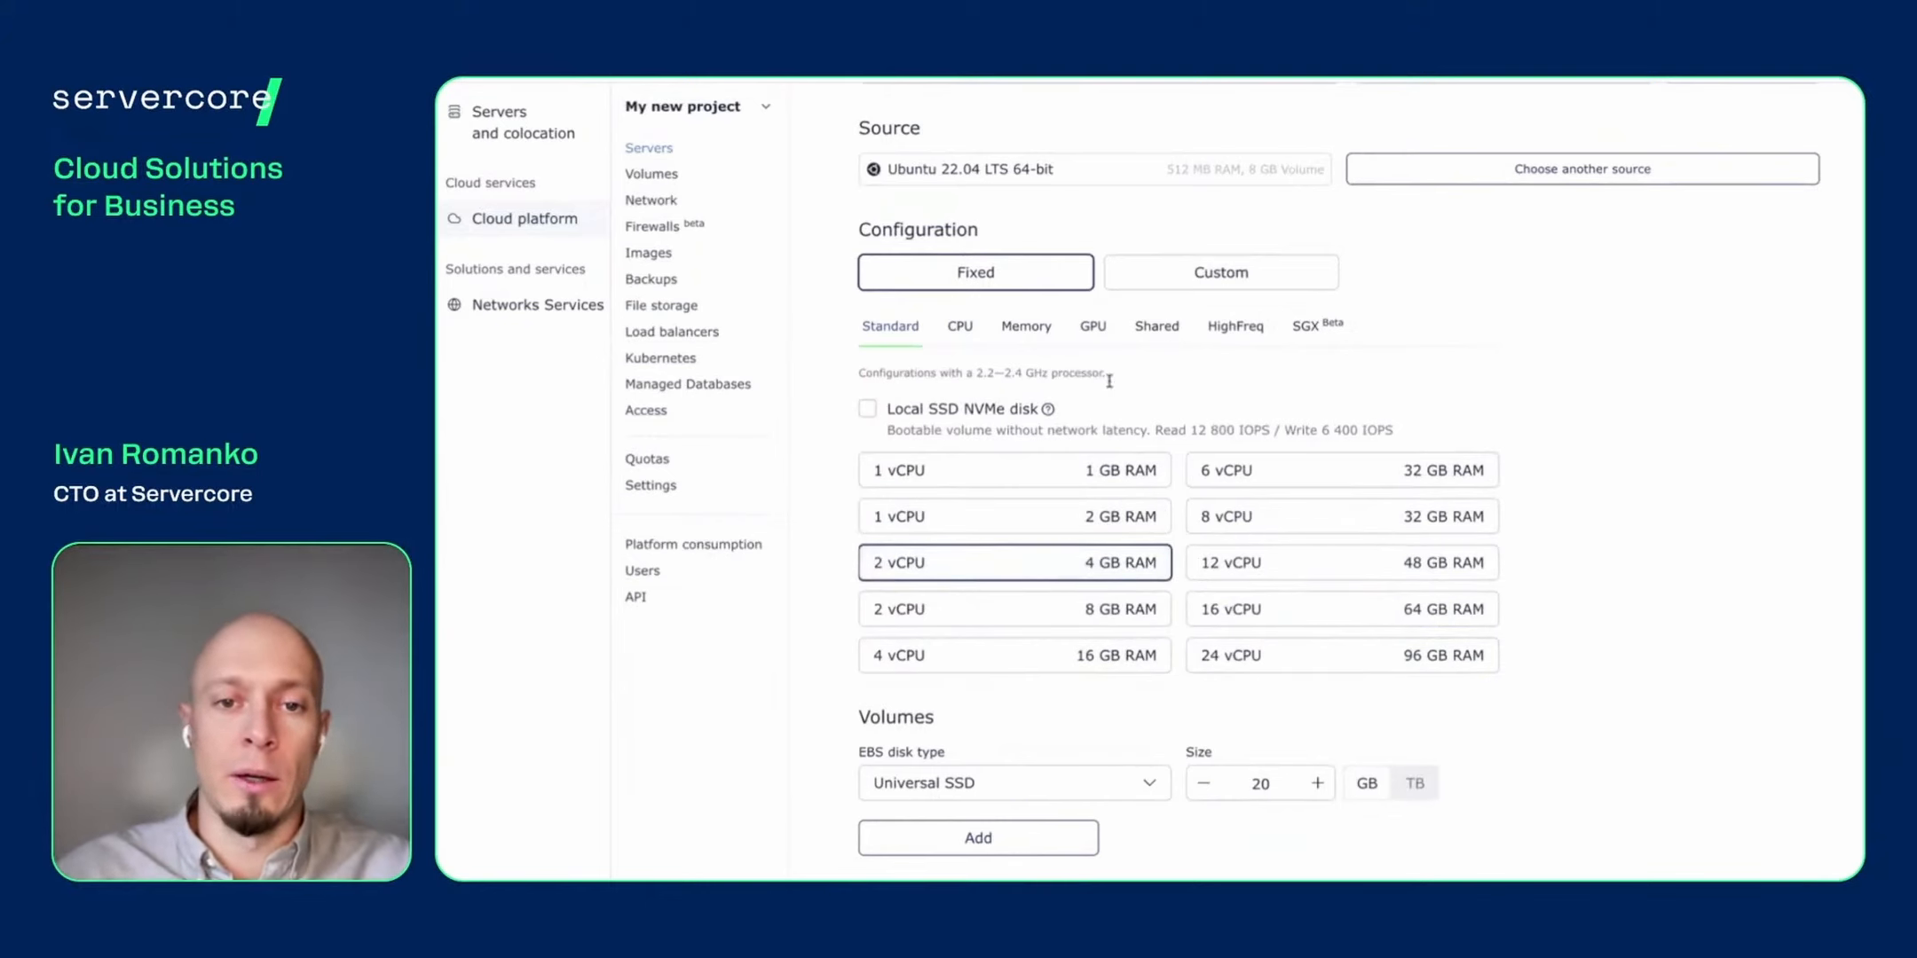
- Switch to a Custom configuration with 1 vCPU and 3 072 MB RAM
left_click(1247, 272)
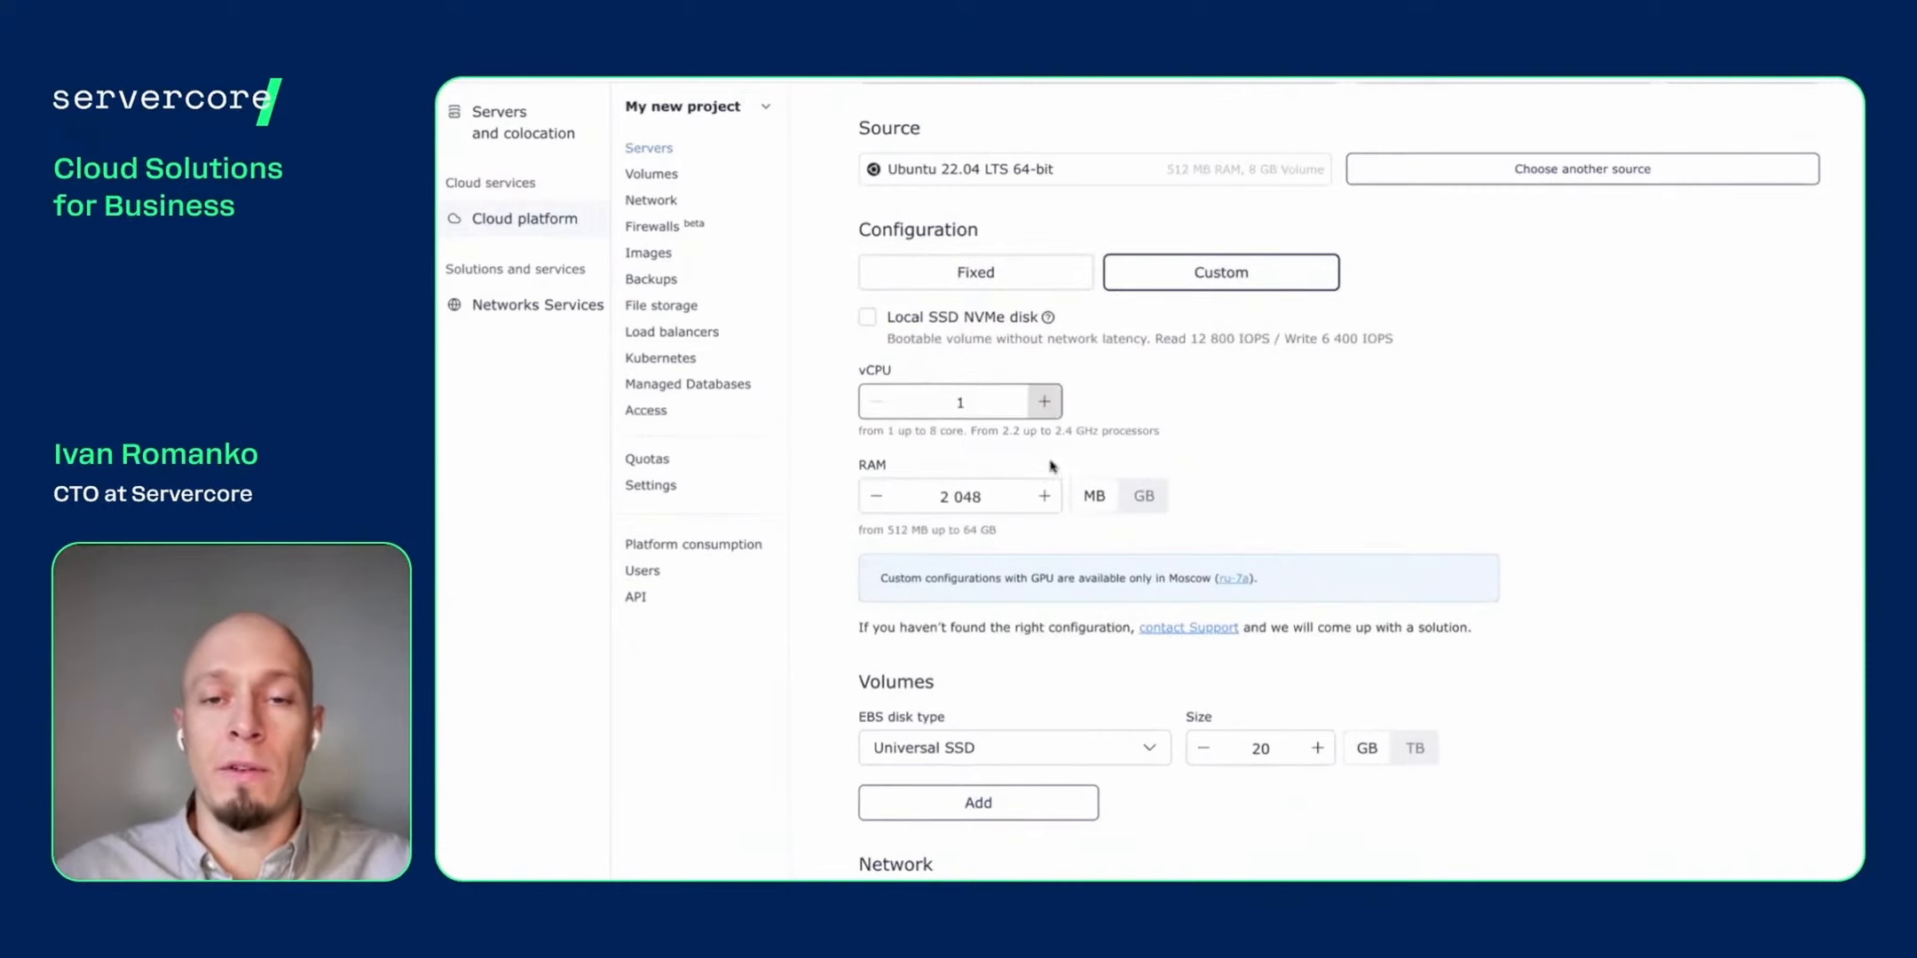
left_click(1049, 508)
left_click(1049, 506)
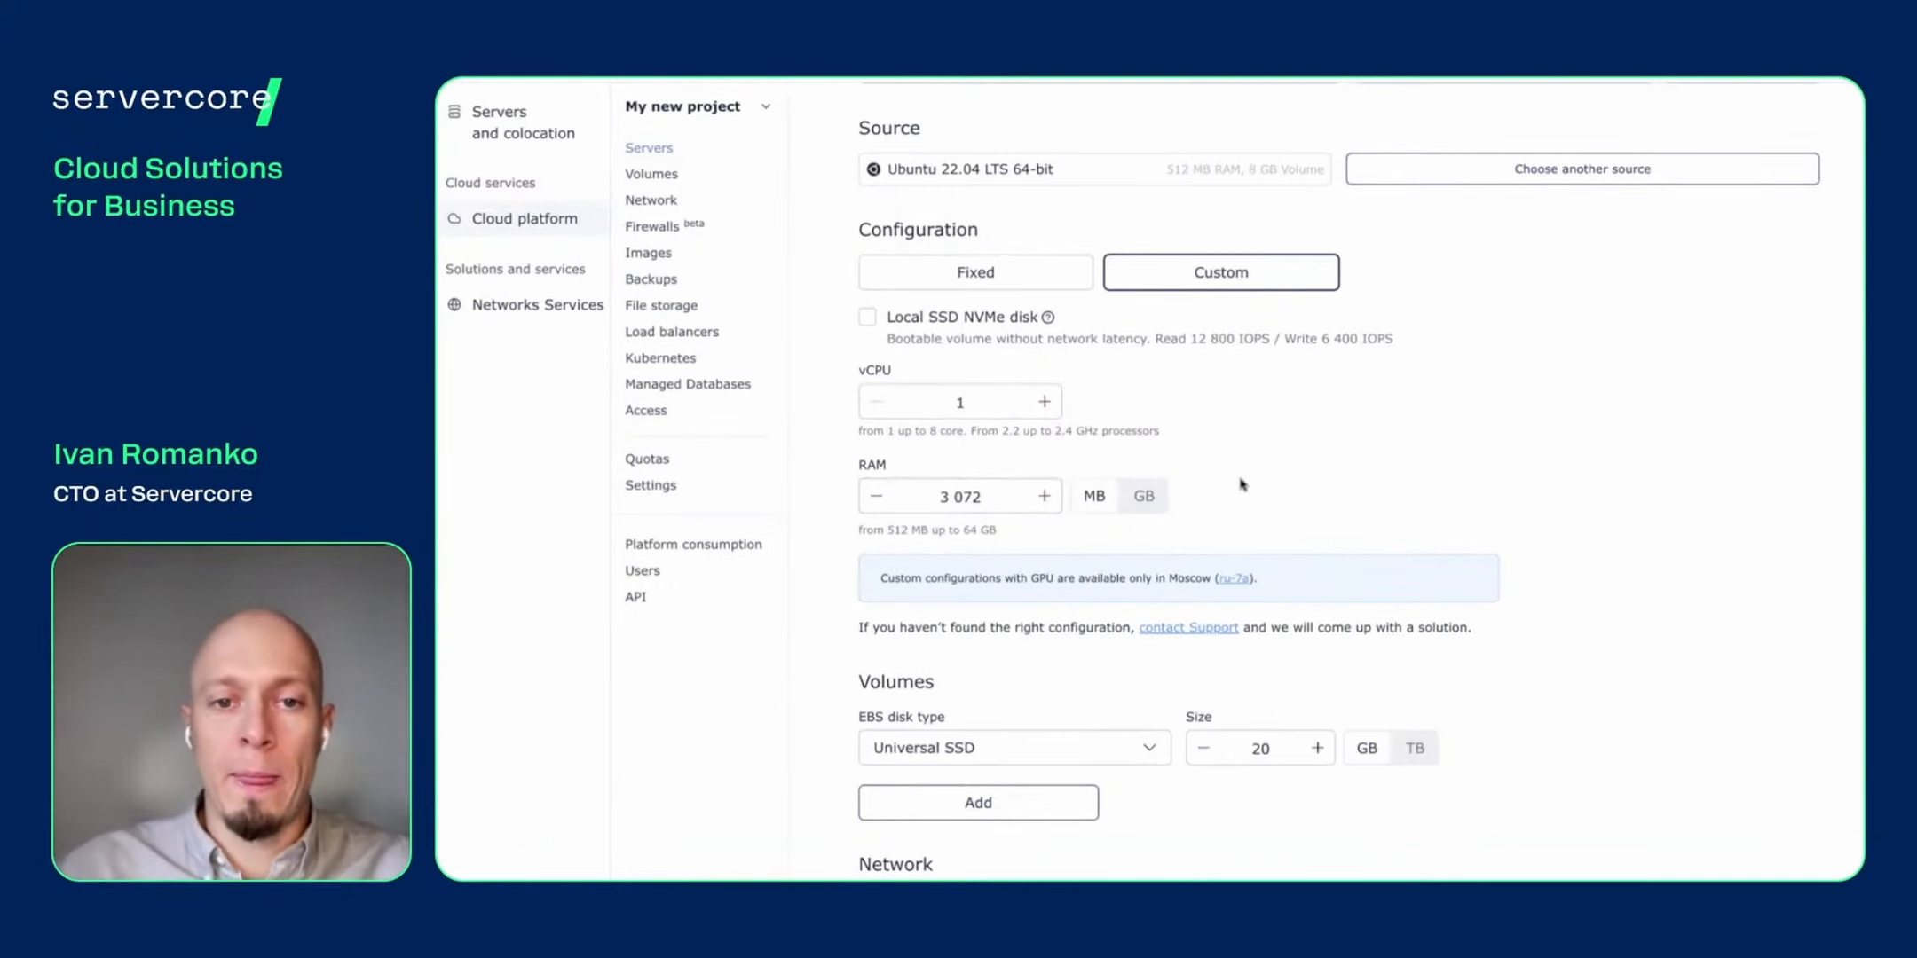
scroll(1241, 484, "down", 6)
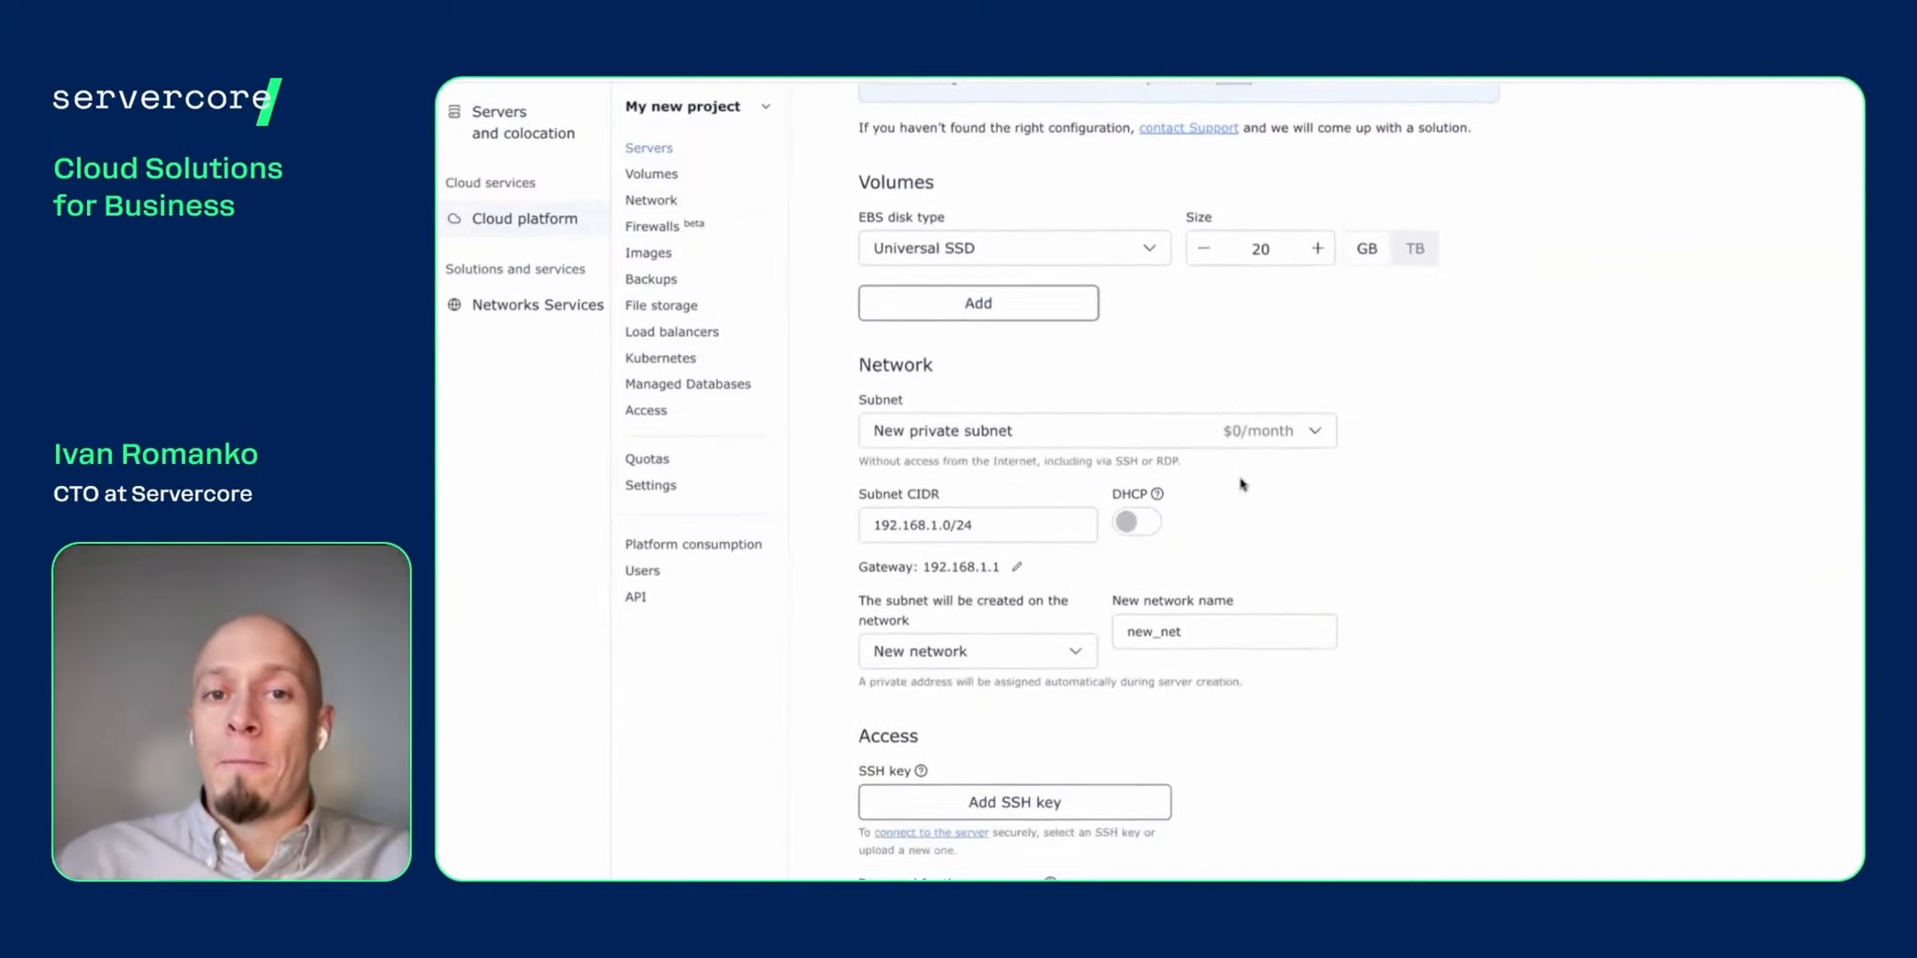
scroll(1242, 484, "down", 1)
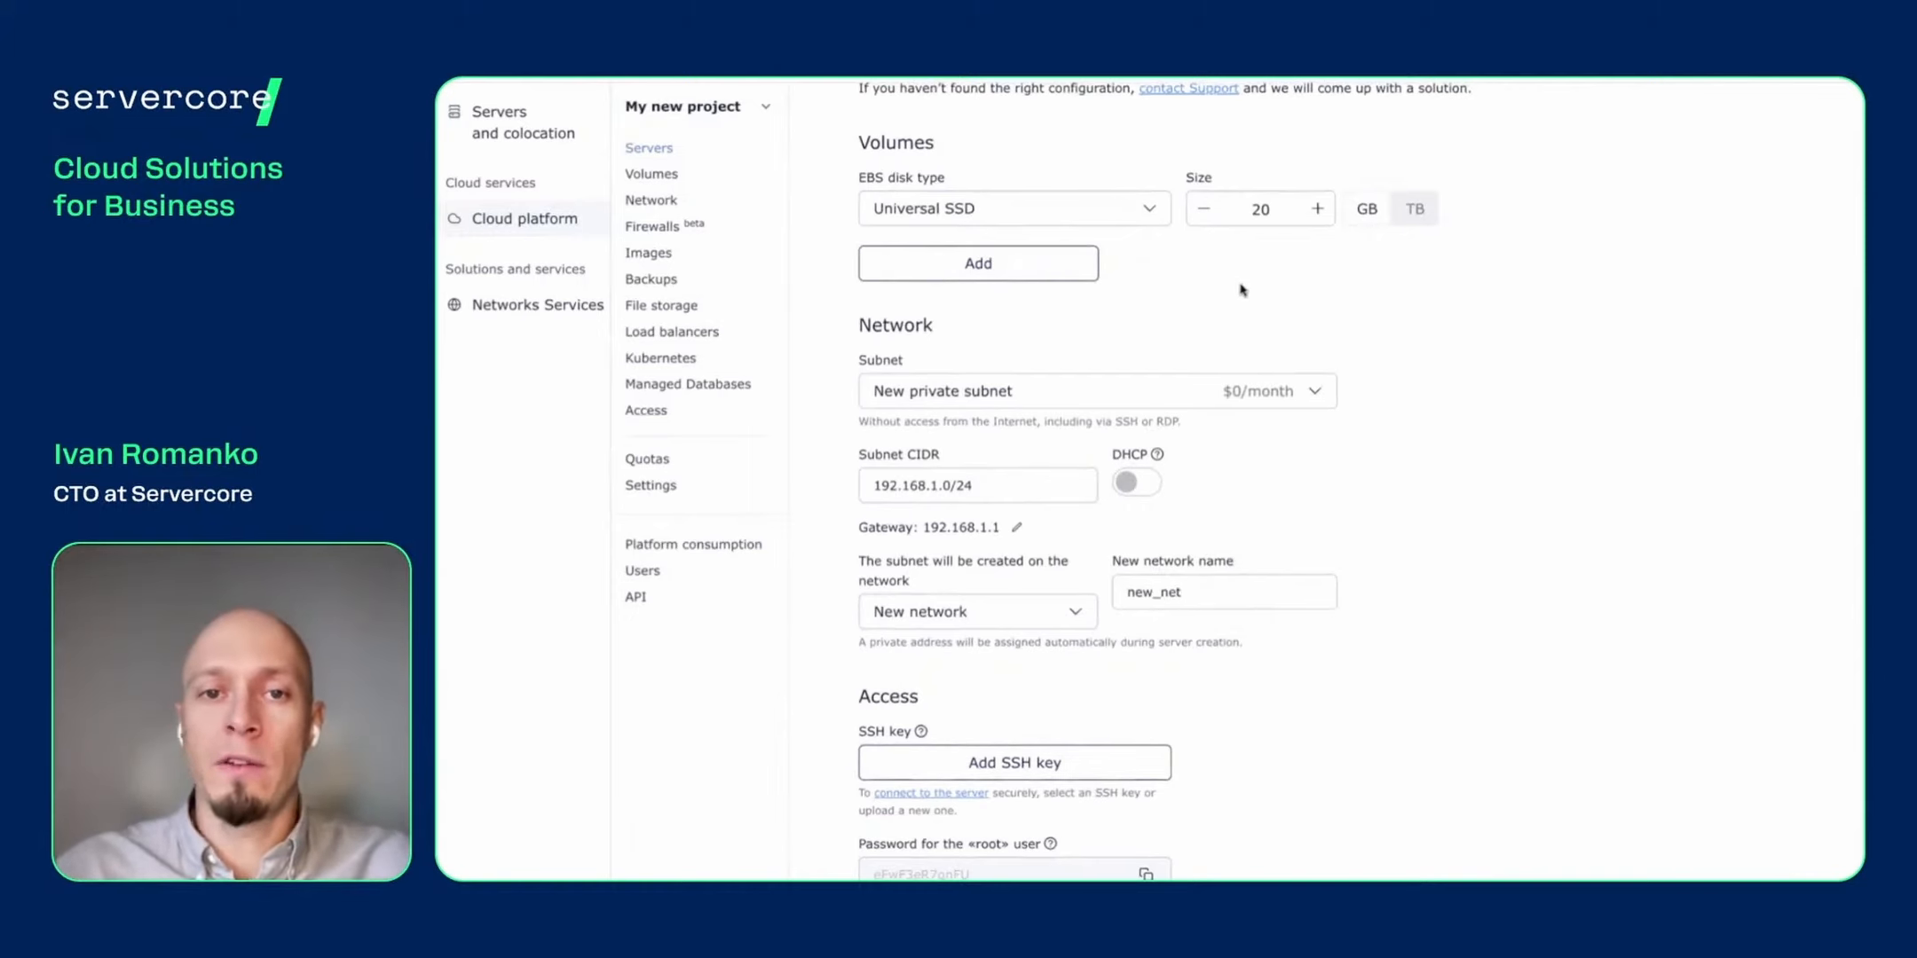
left_click(1157, 218)
scroll(1081, 306, "down", 2)
scroll(1082, 306, "up", 2)
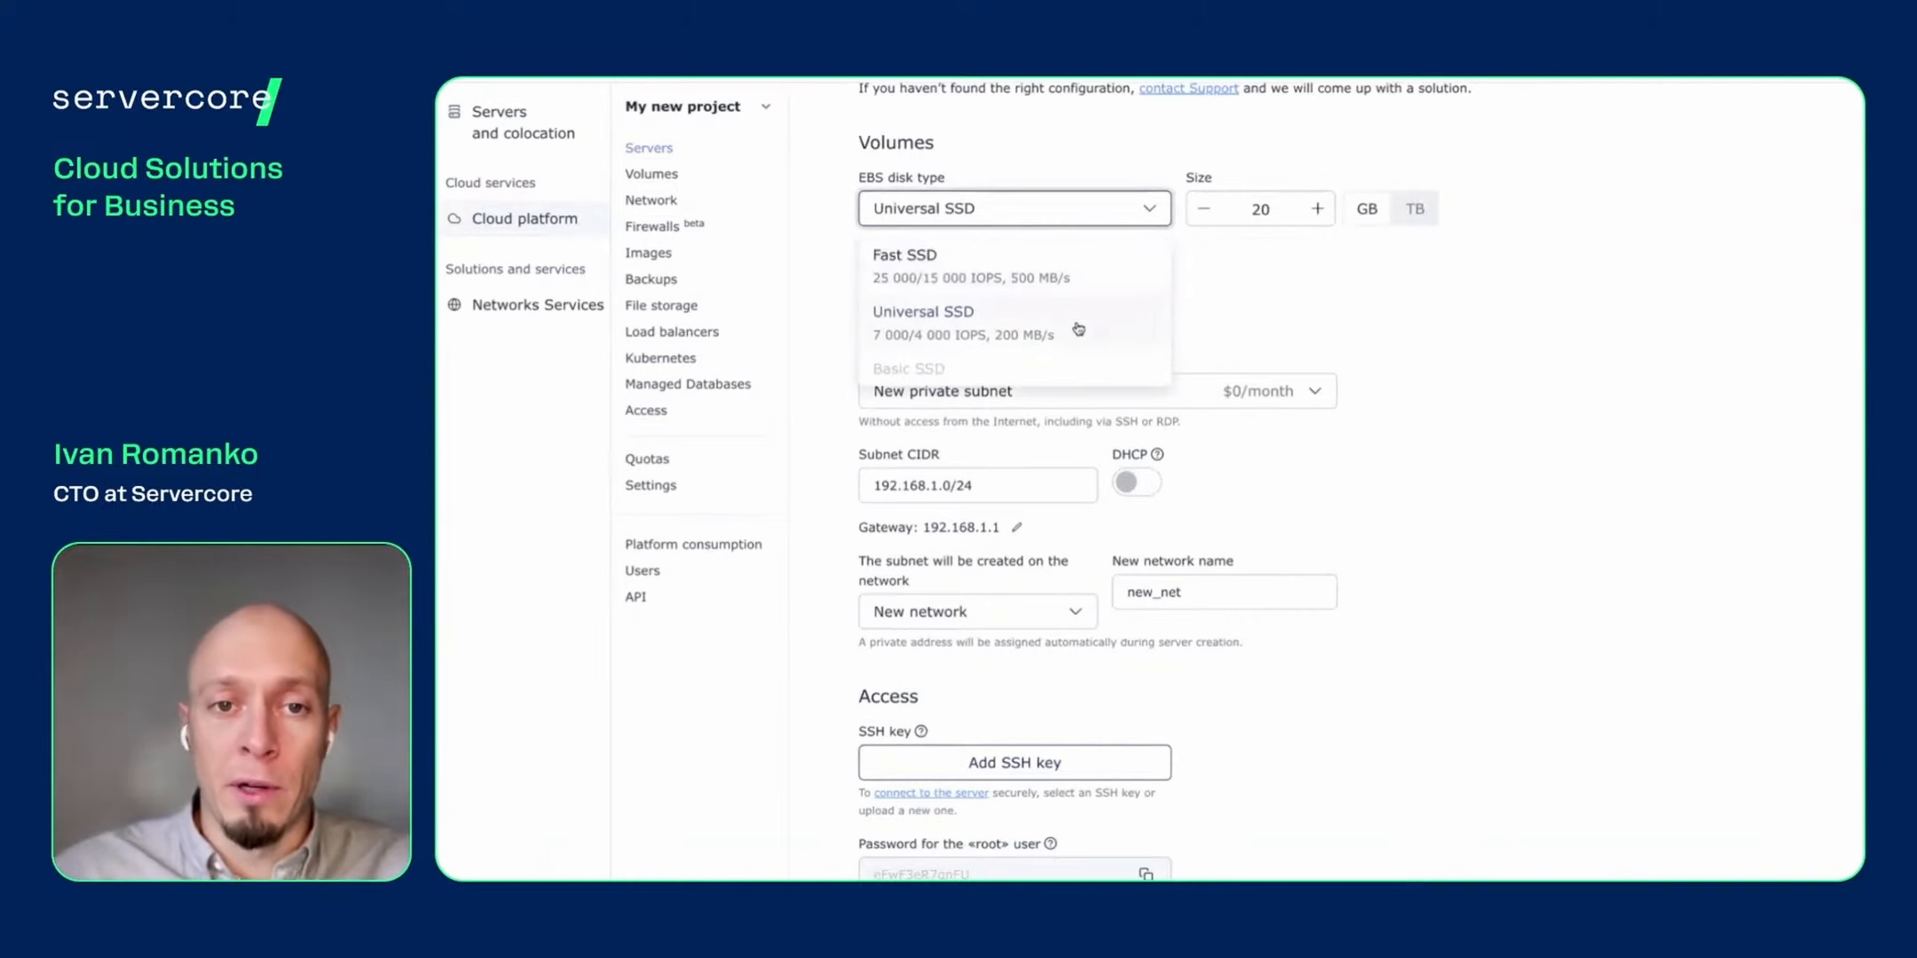
scroll(1077, 330, "down", 2)
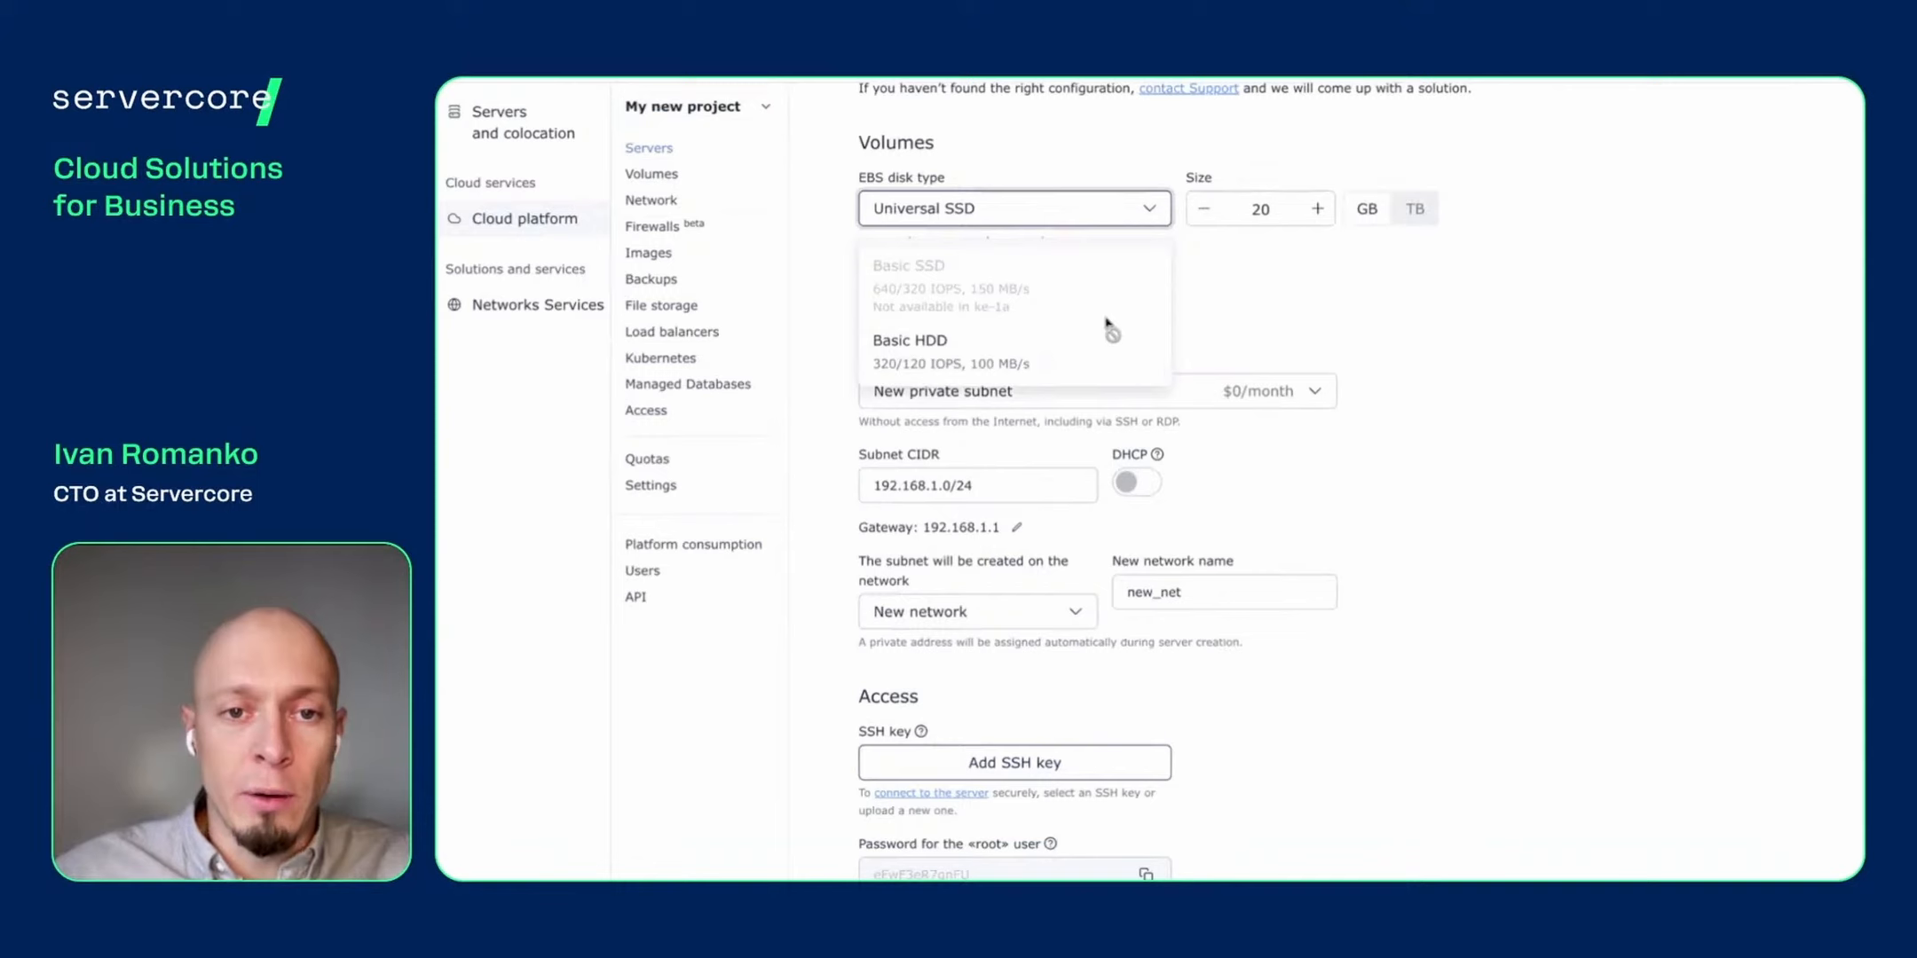
scroll(1055, 352, "up", 2)
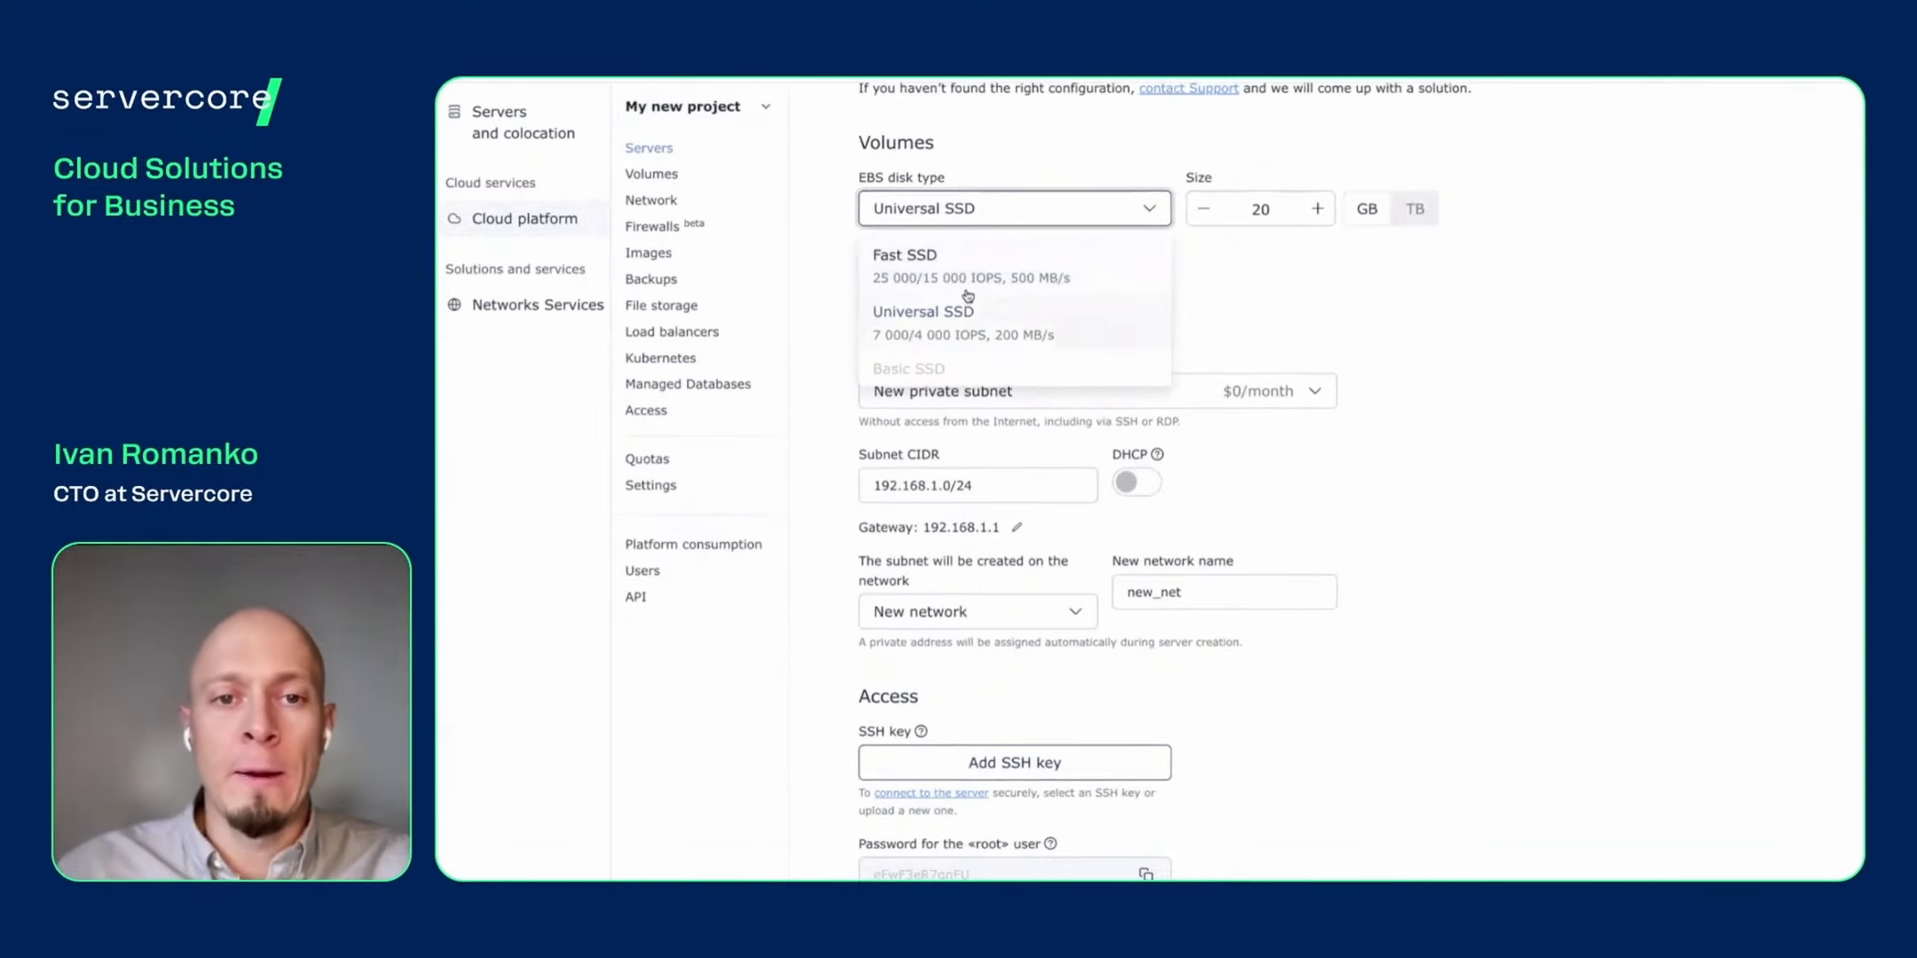
scroll(939, 337, "down", 2)
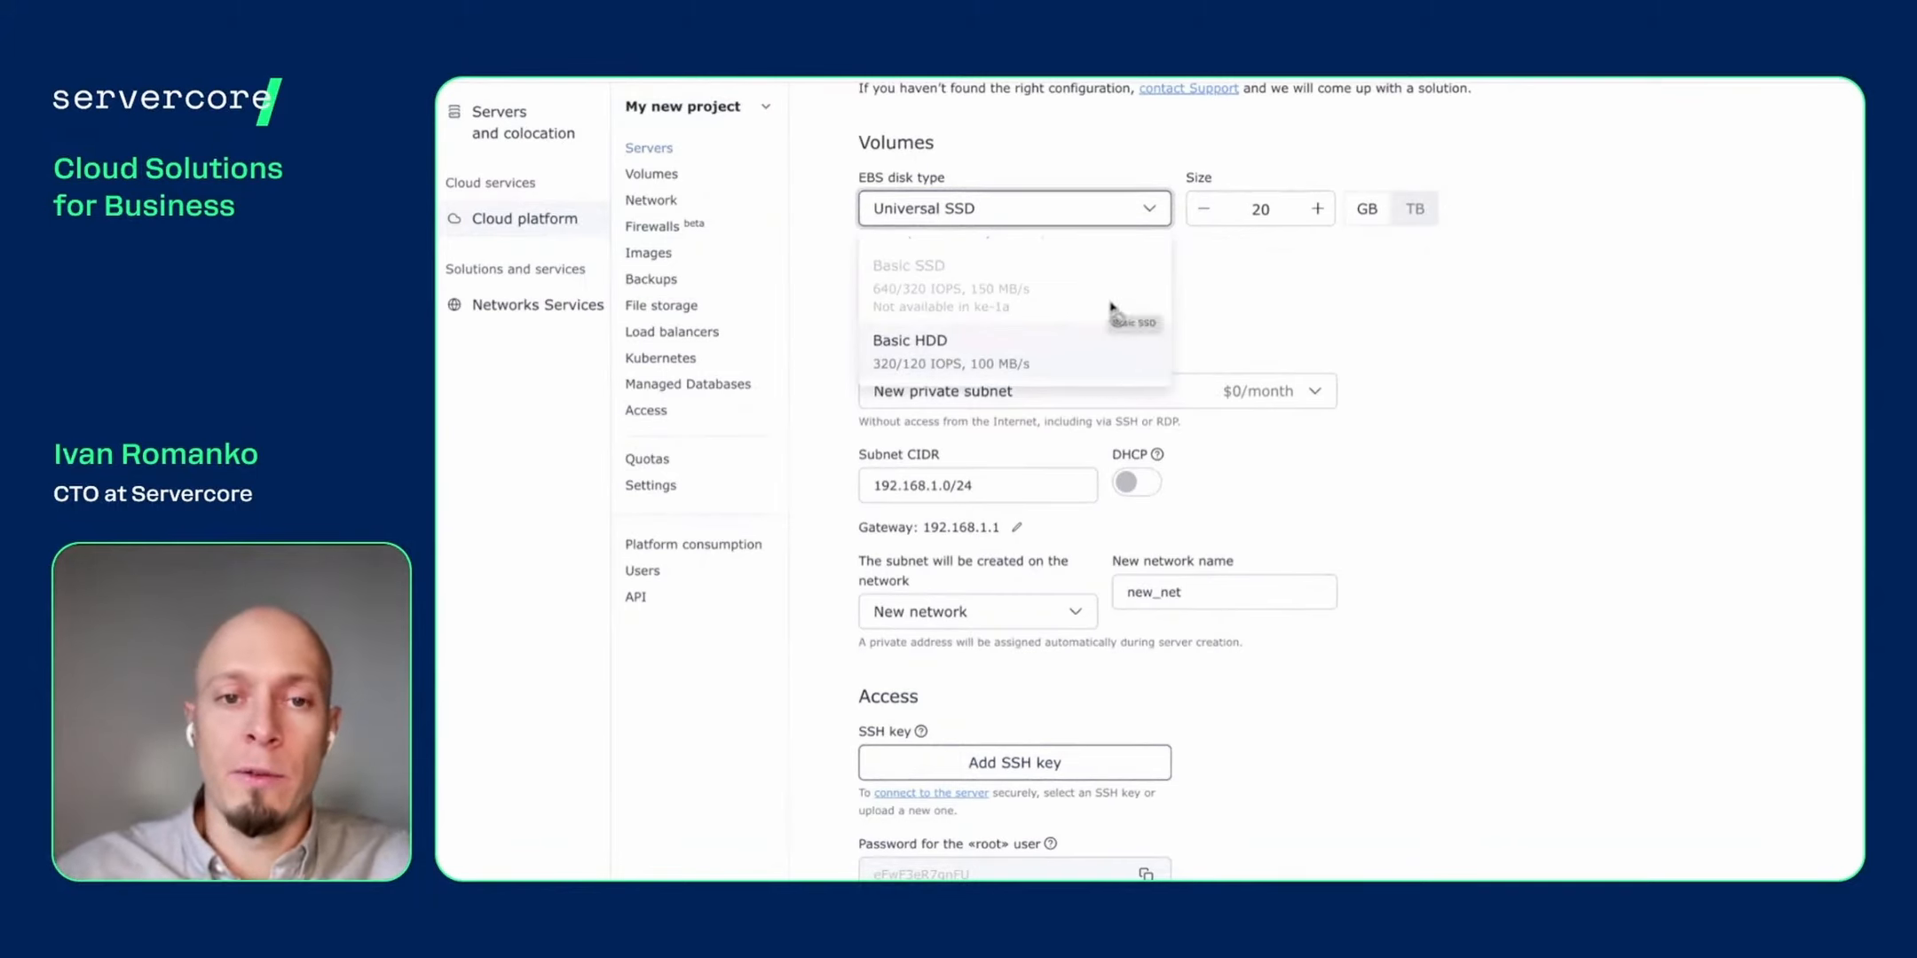
scroll(1122, 311, "up", 2)
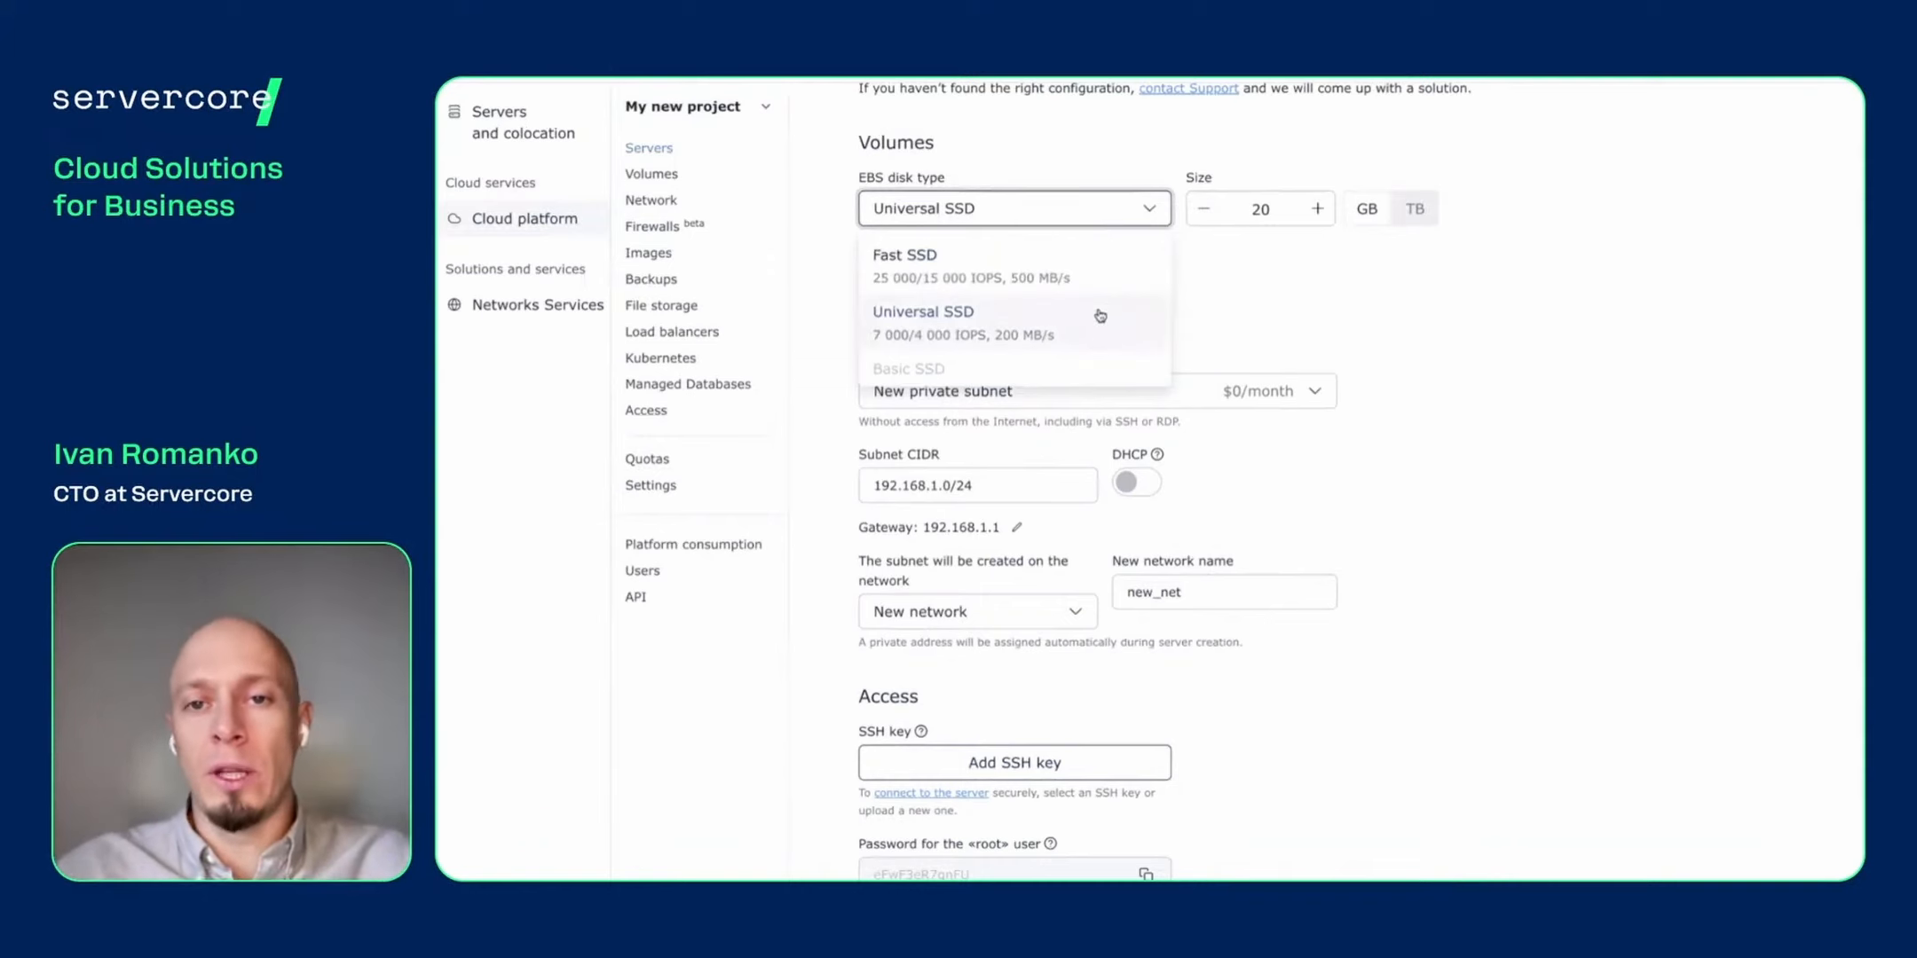
left_click(1099, 321)
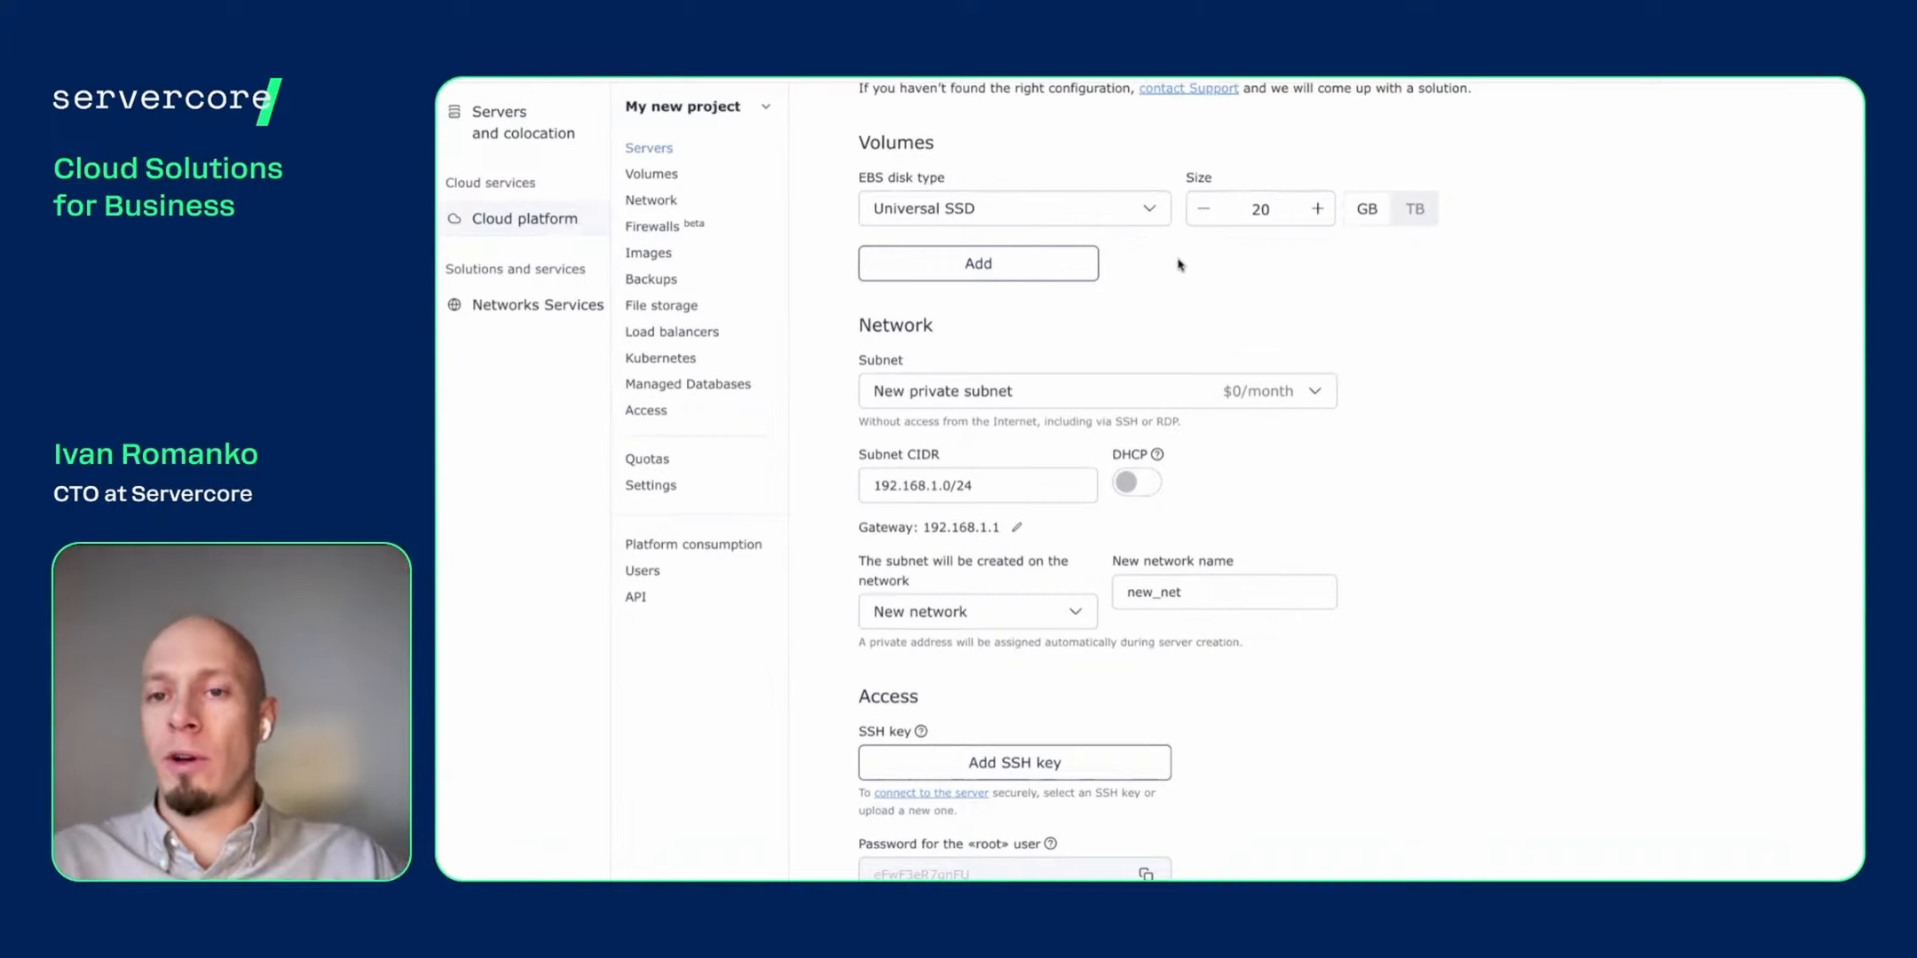
- Try various disk sizes, from 22–24 GB up to 4–5 TB
left_click(1318, 209)
left_click(1318, 209)
left_click(1318, 210)
left_click(1320, 209)
left_click(1203, 212)
left_click(1204, 211)
scroll(1403, 315, "up", 2)
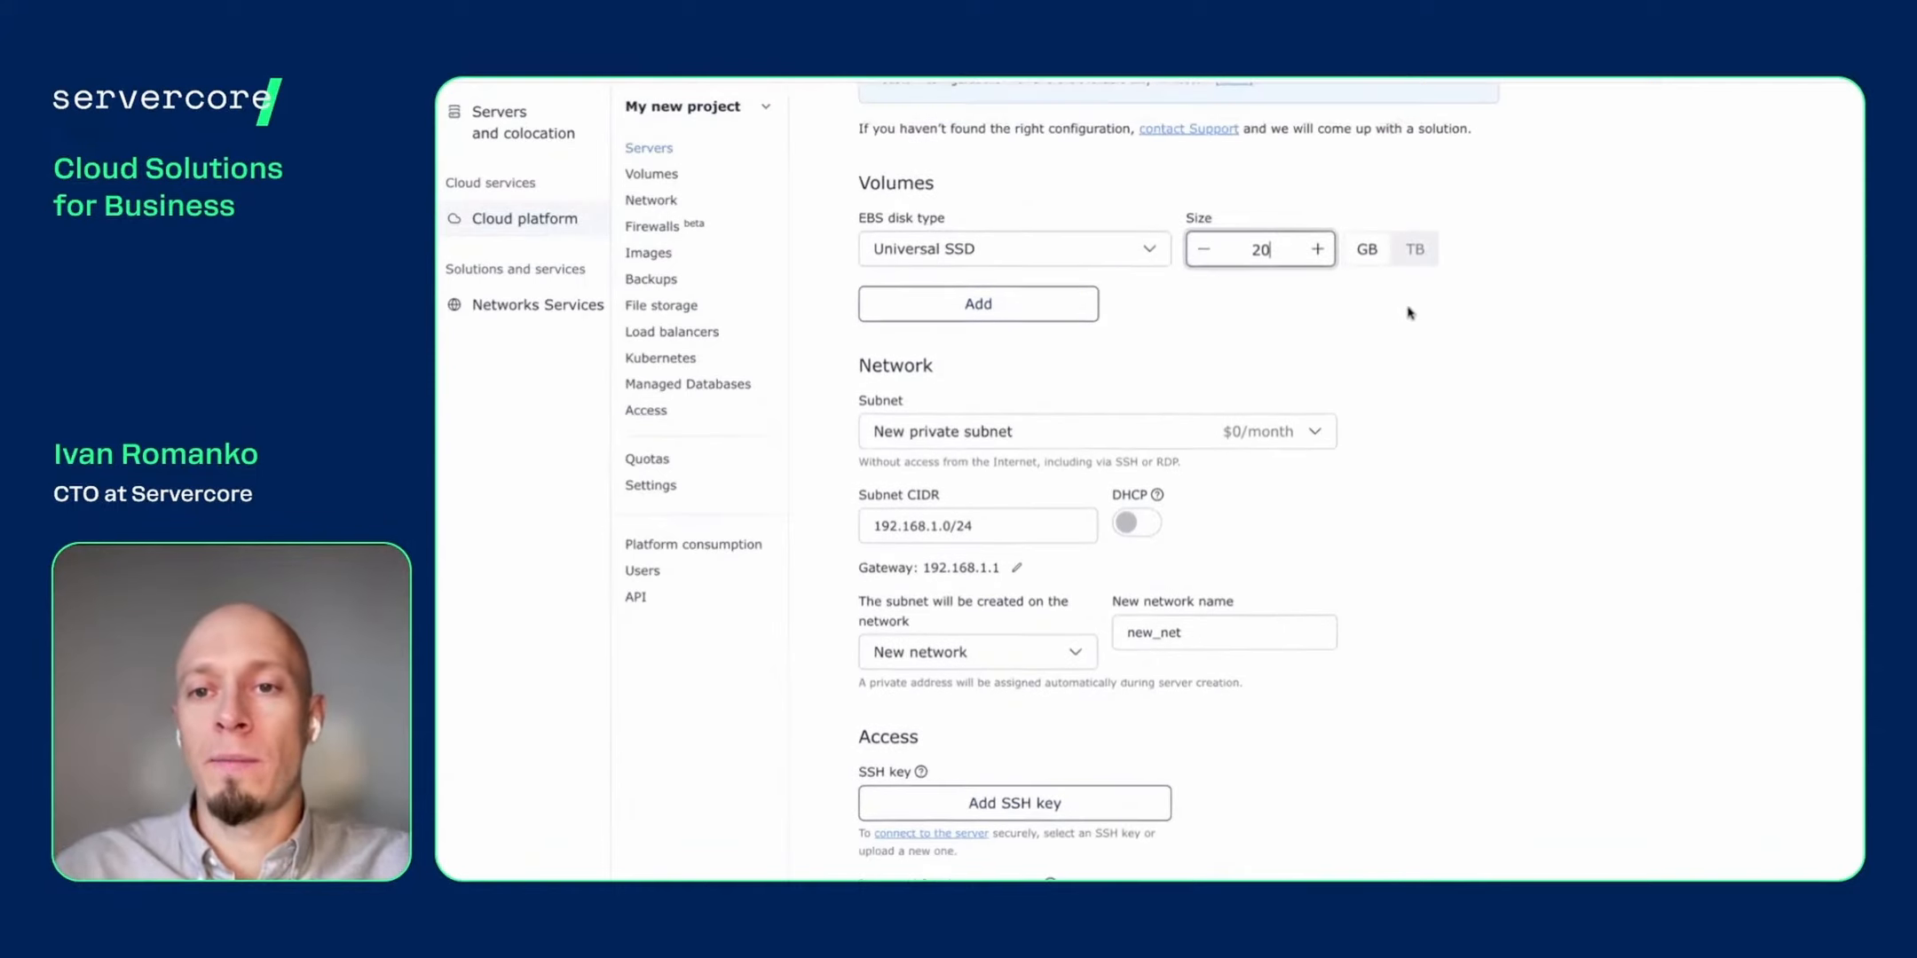
left_click(1418, 269)
left_click(1320, 270)
left_click(1320, 271)
left_click(1320, 271)
left_click(1320, 269)
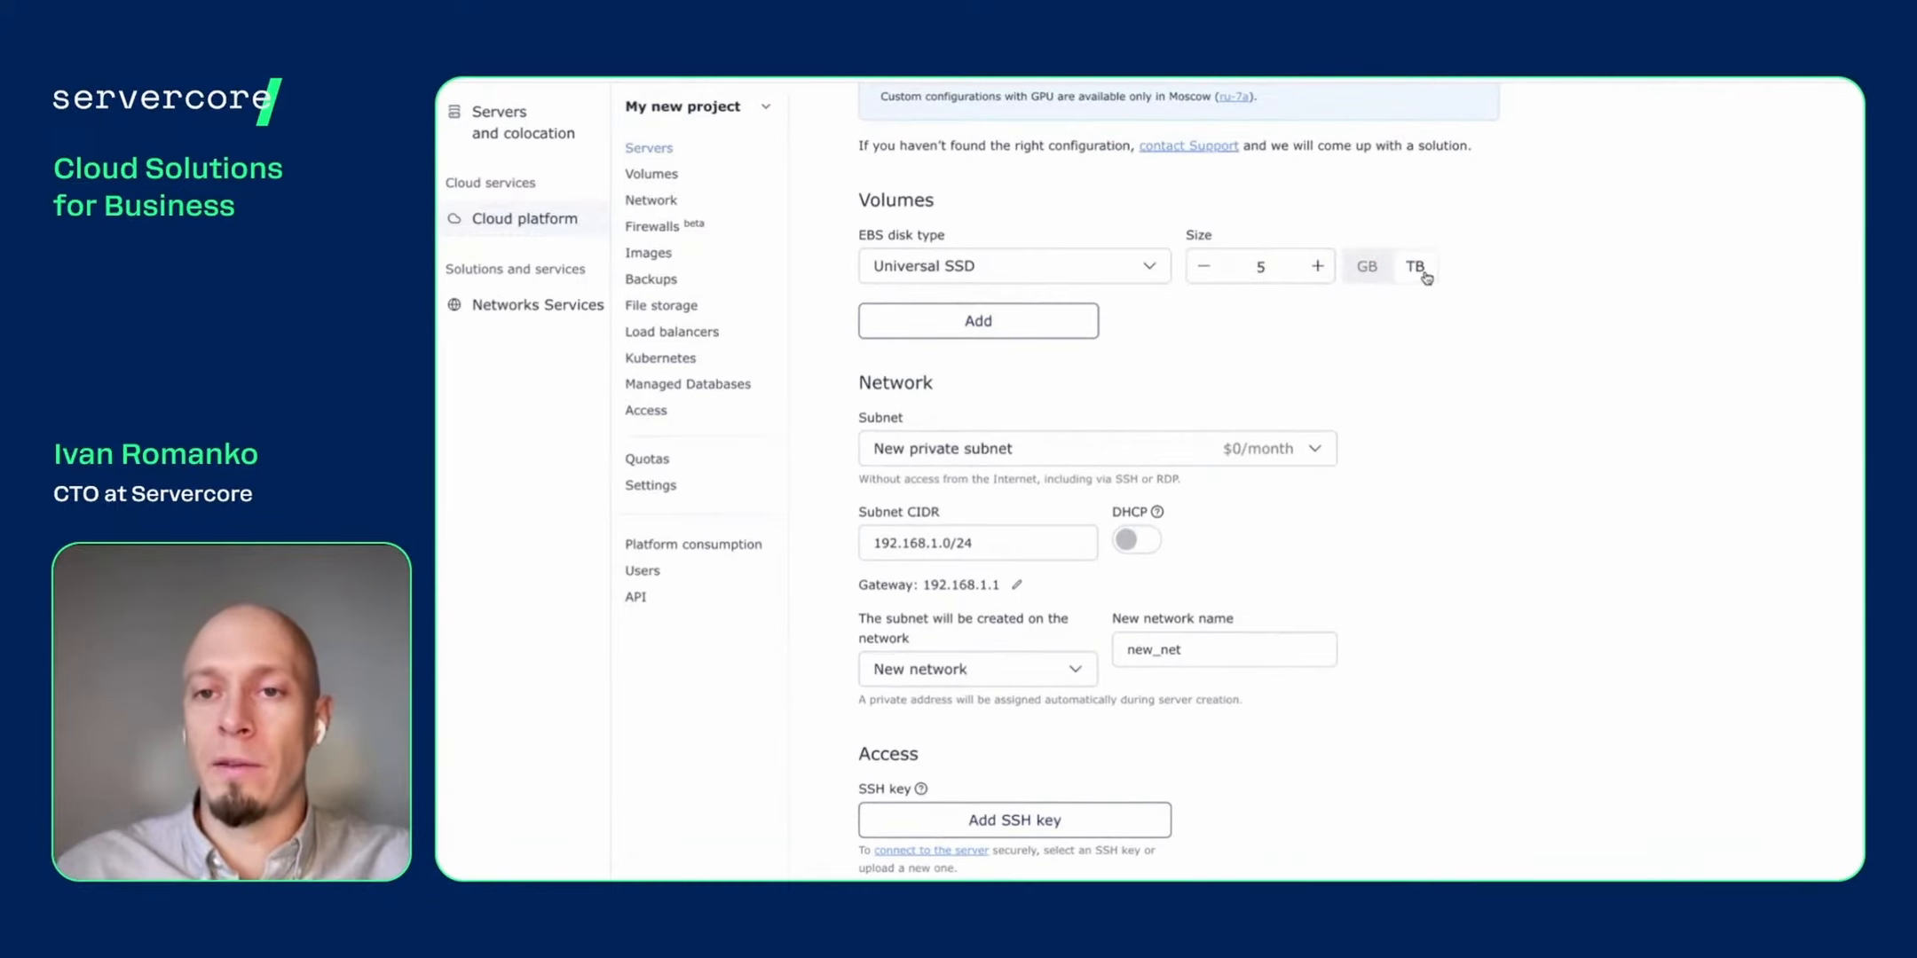
left_click(1203, 266)
- Return the disk unit to GB and set the volume size back to 20 GB
left_click(1373, 271)
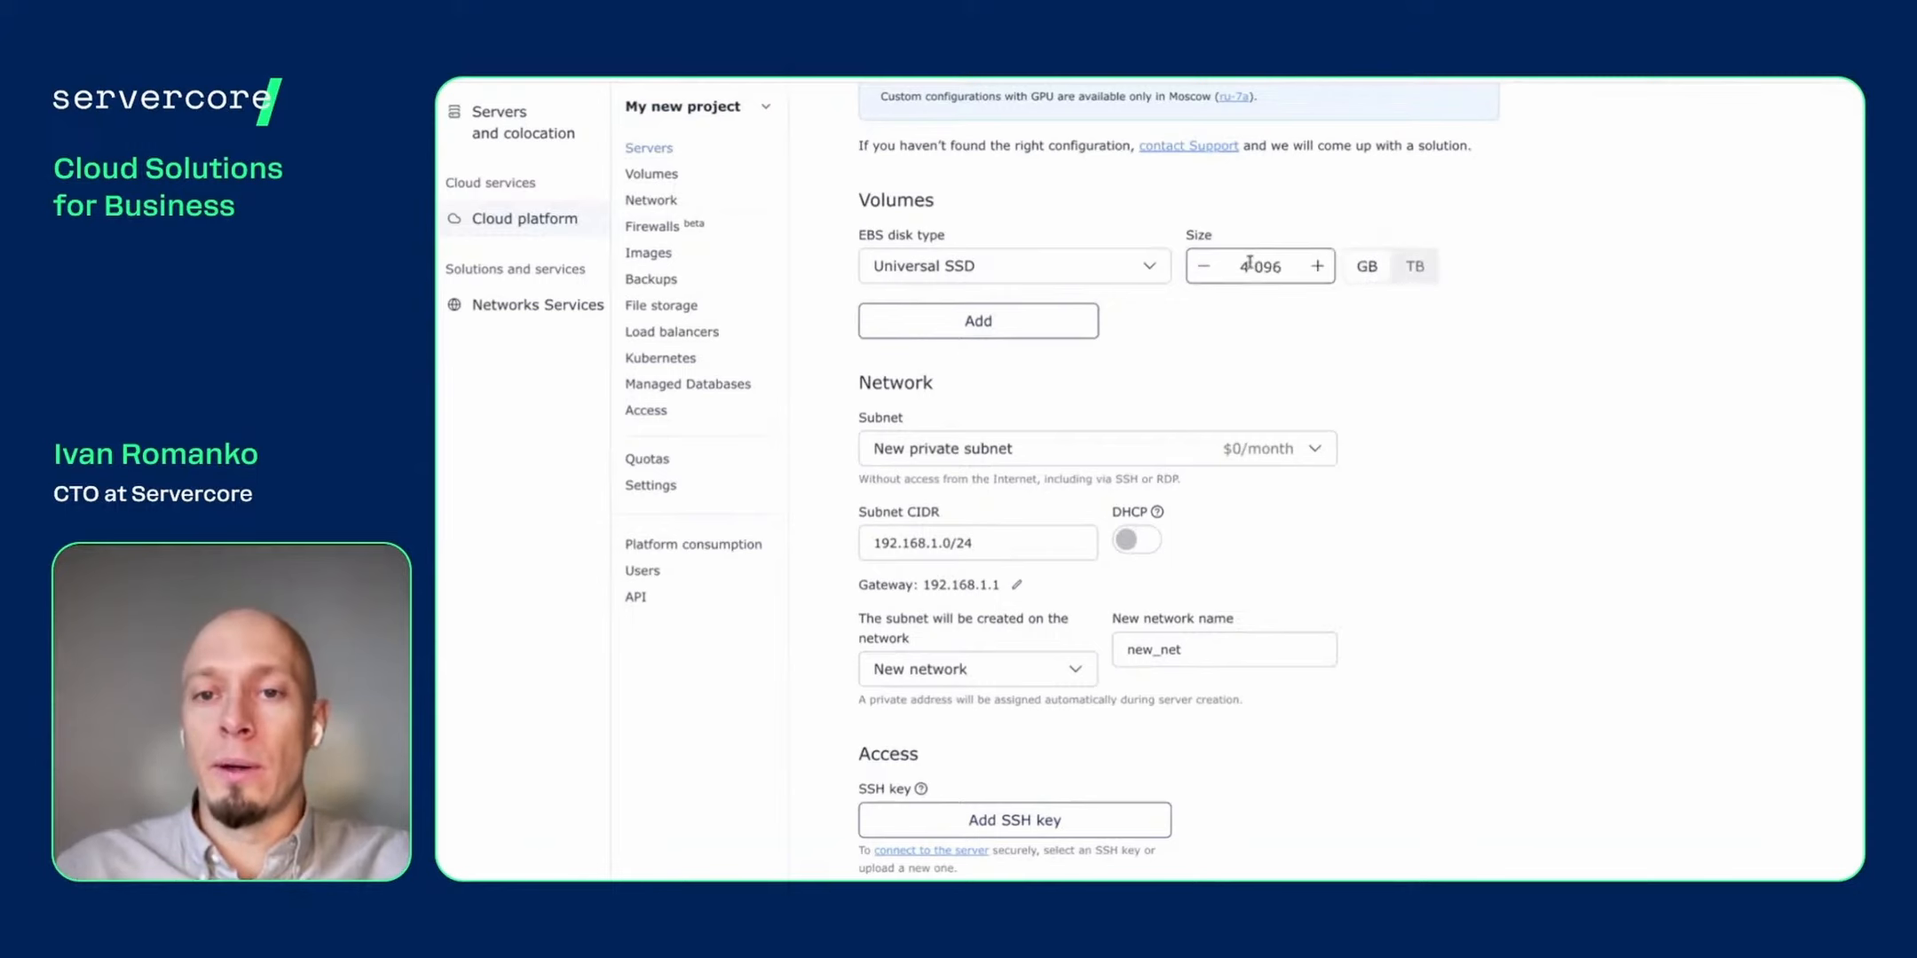
left_click_drag(1251, 266, 1311, 276)
key("BackSpace")
key("BackSpace")
type("20")
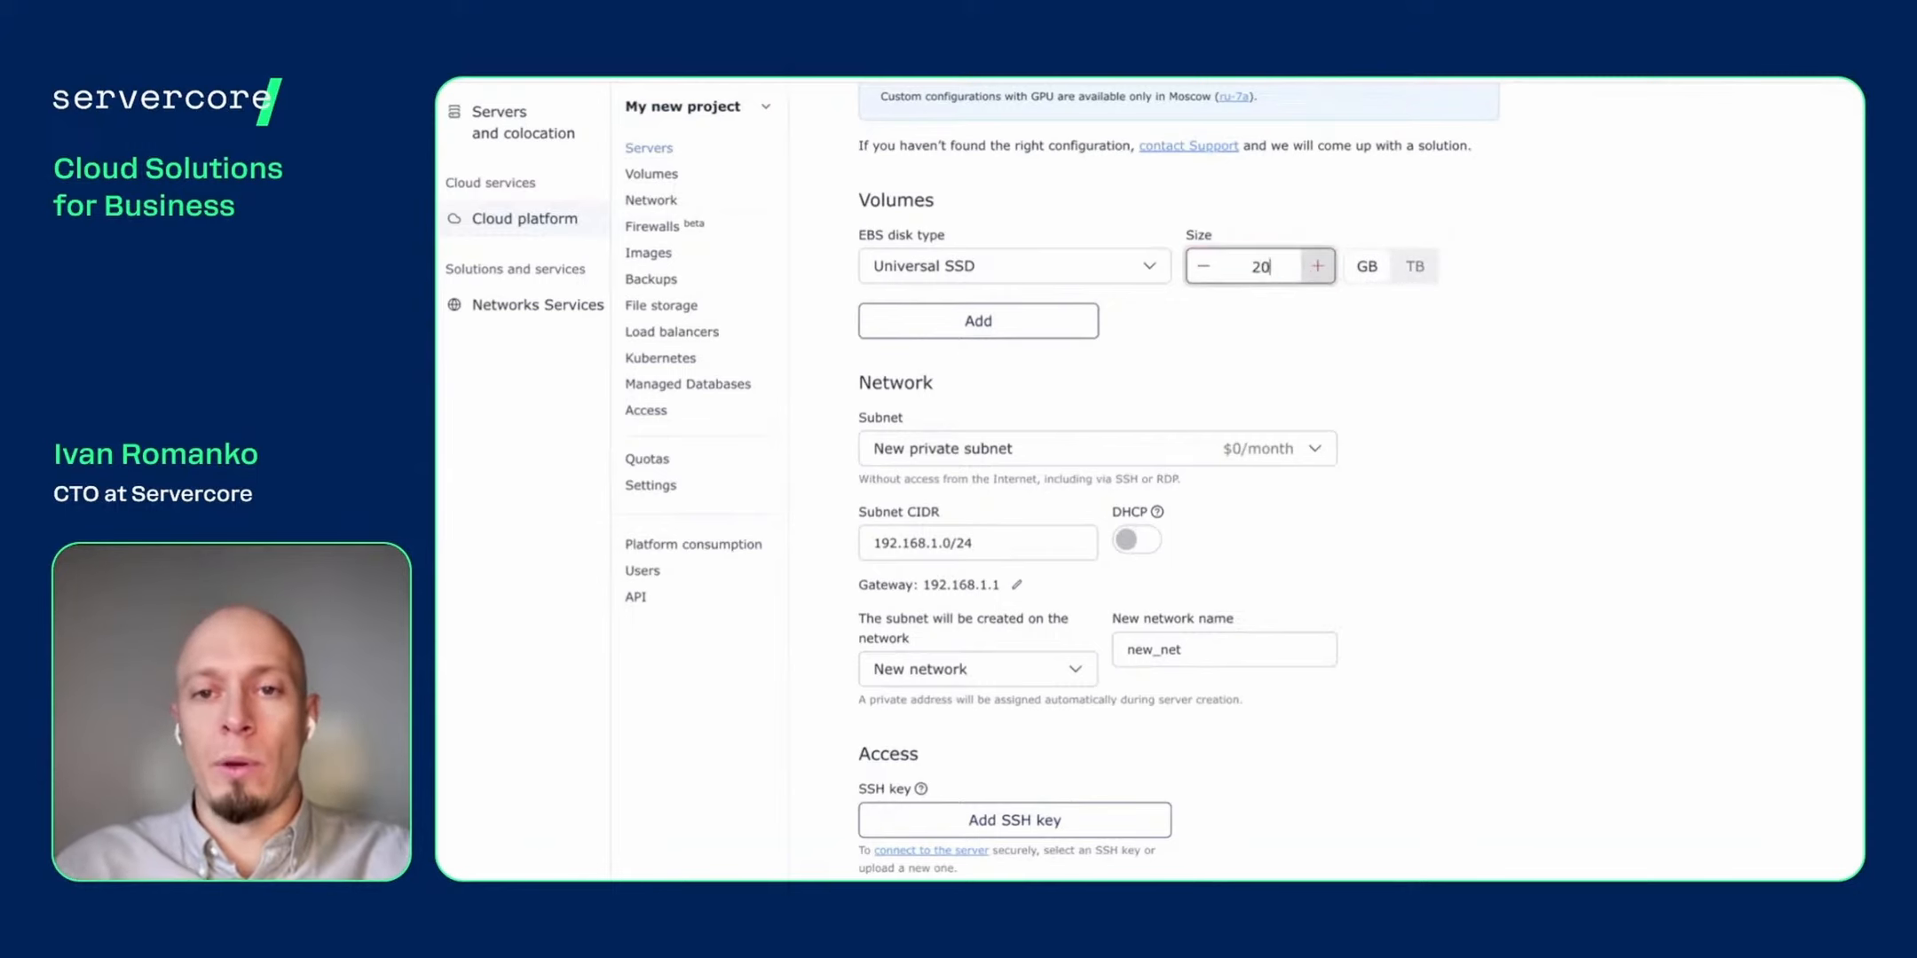
left_click(1426, 312)
- Scroll to the Network section and bring up the subnet type list
scroll(1318, 373, "down", 1)
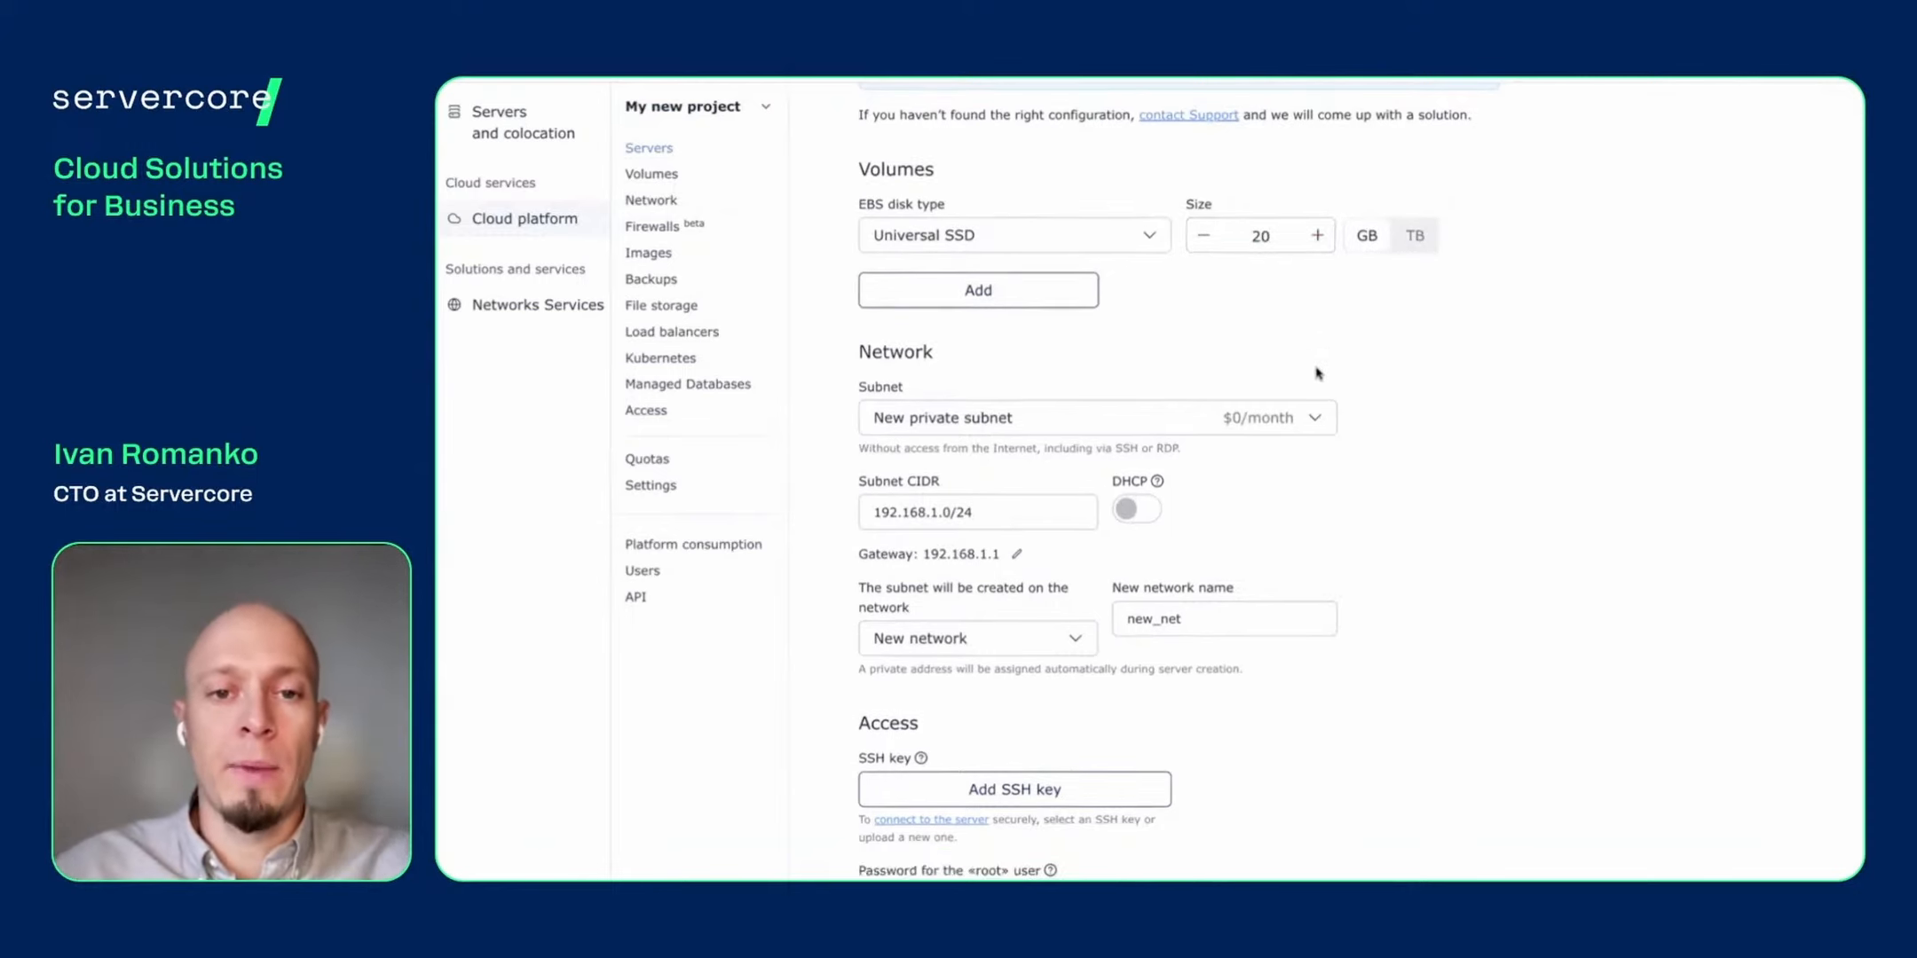
scroll(1387, 388, "down", 3)
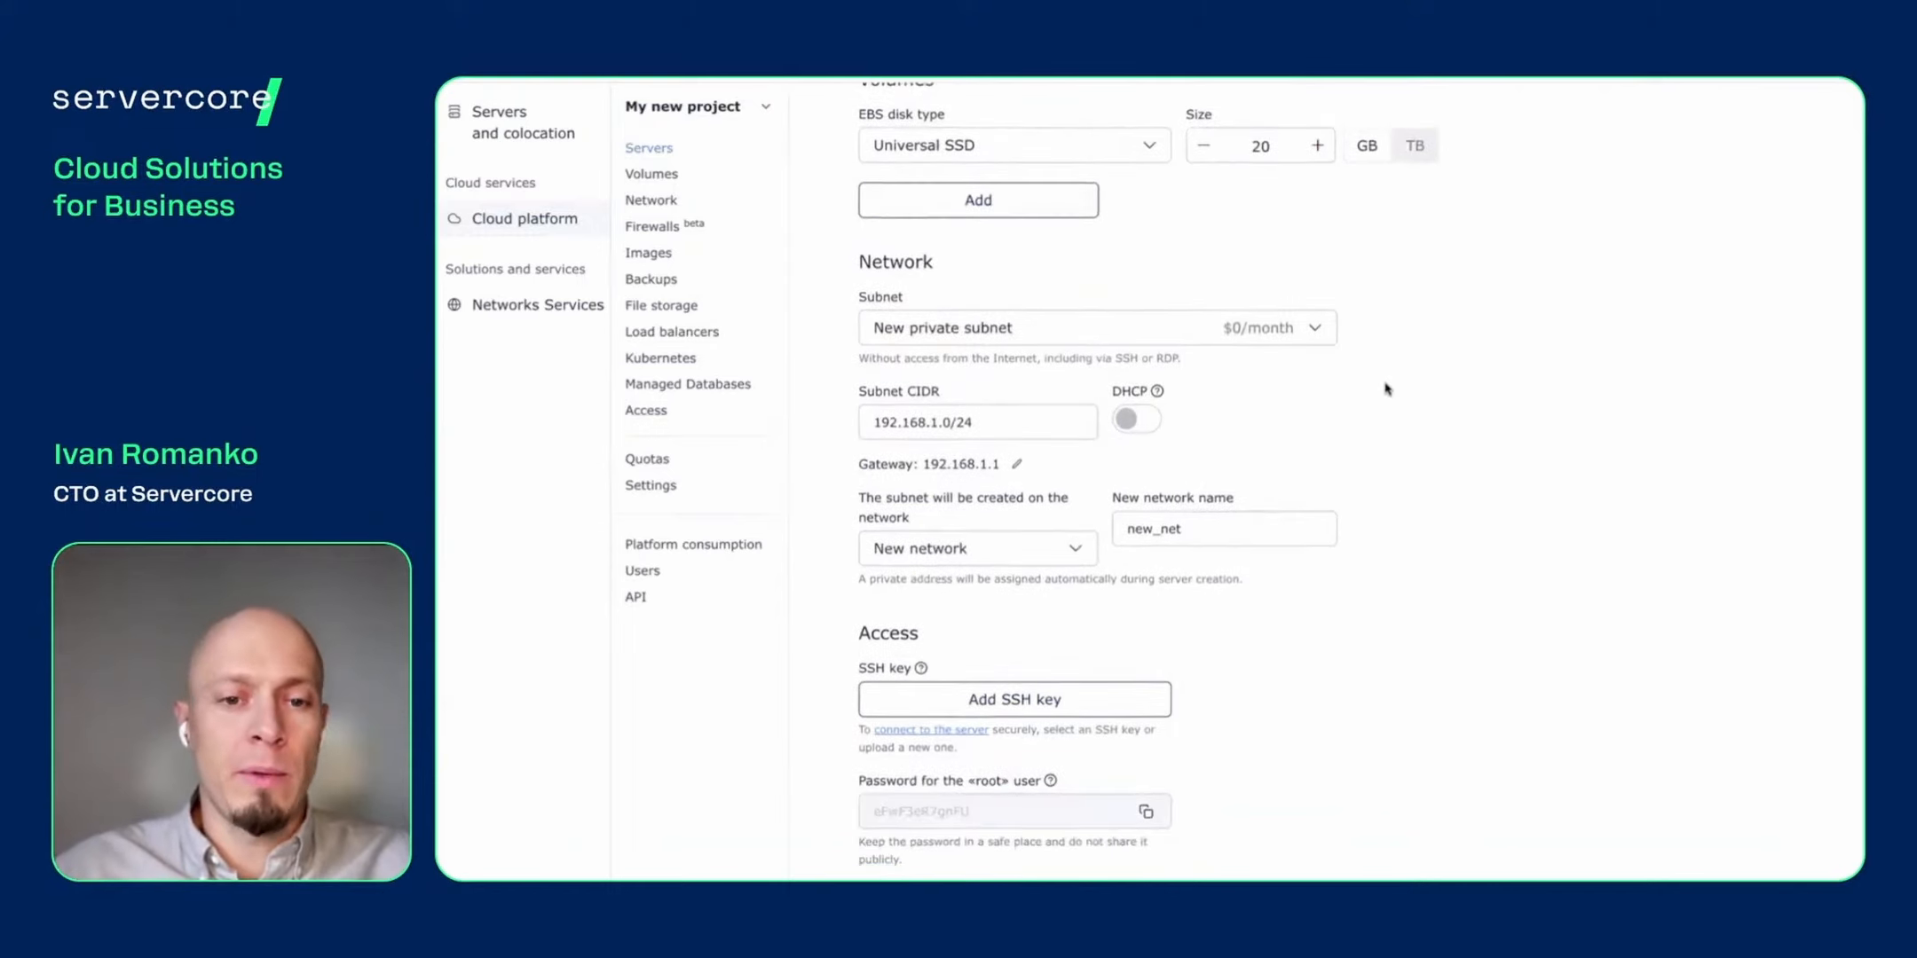
scroll(1380, 395, "up", 3)
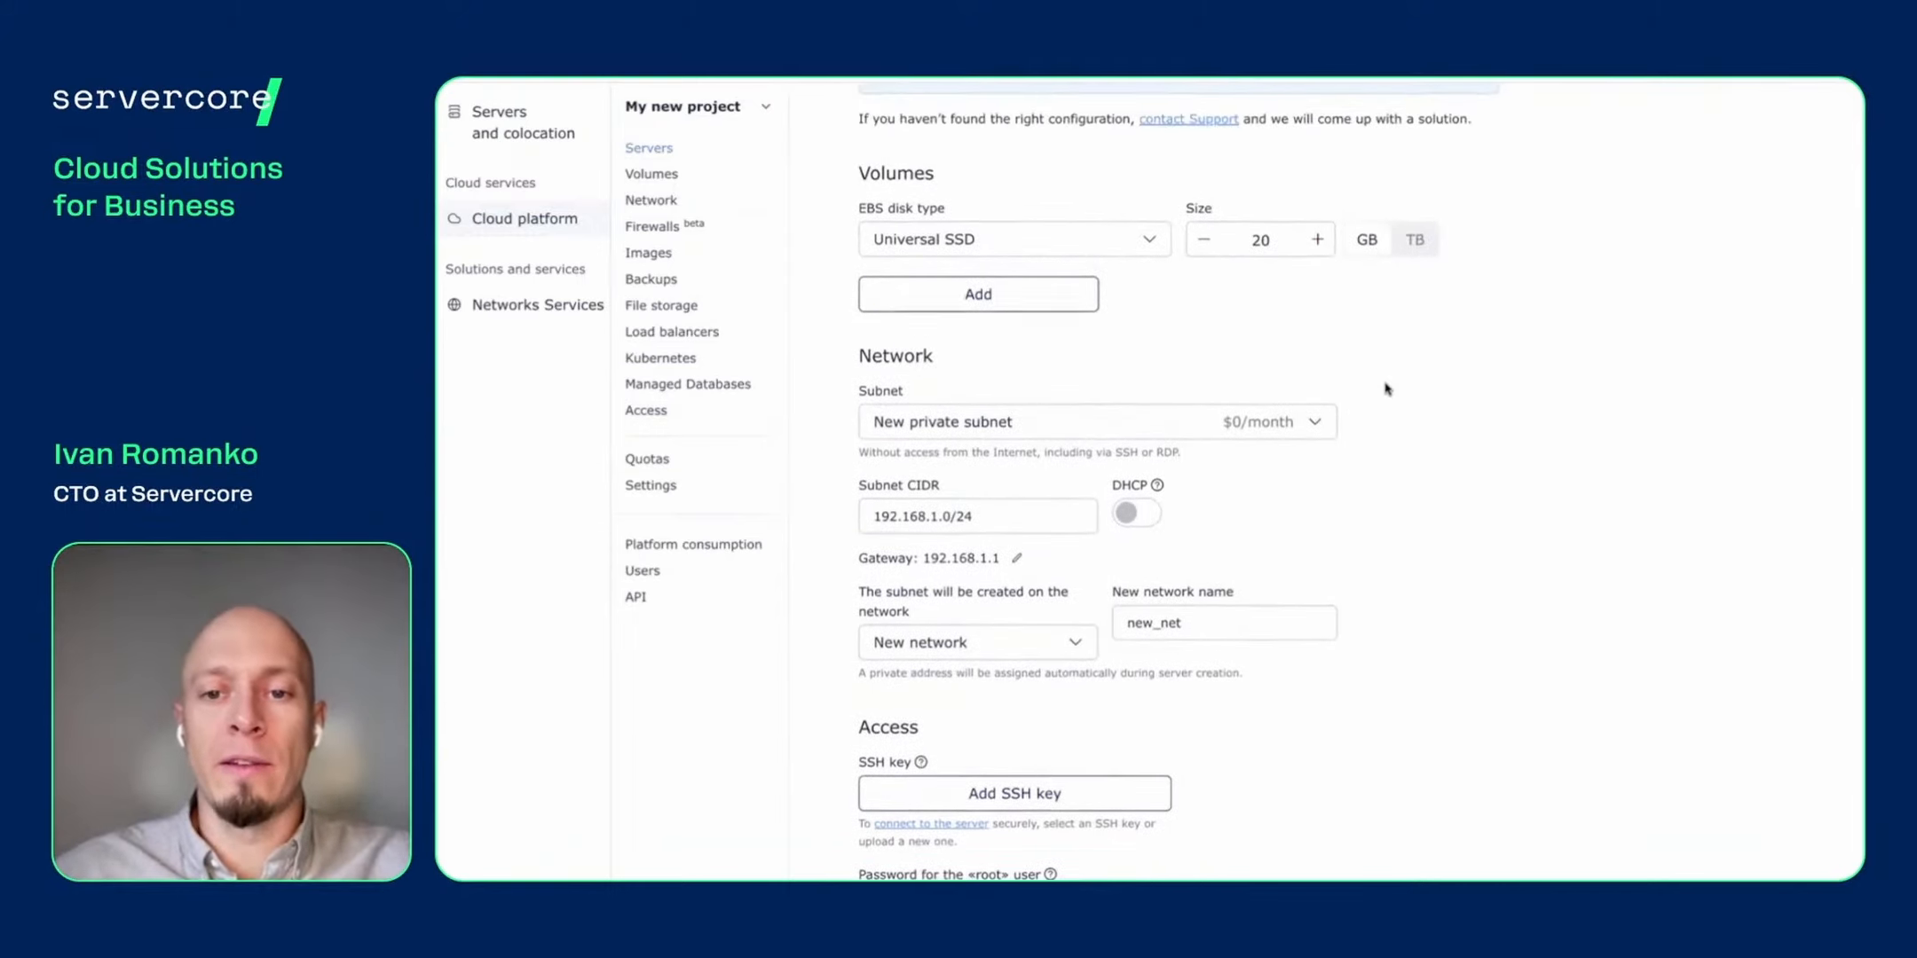
left_click(1256, 458)
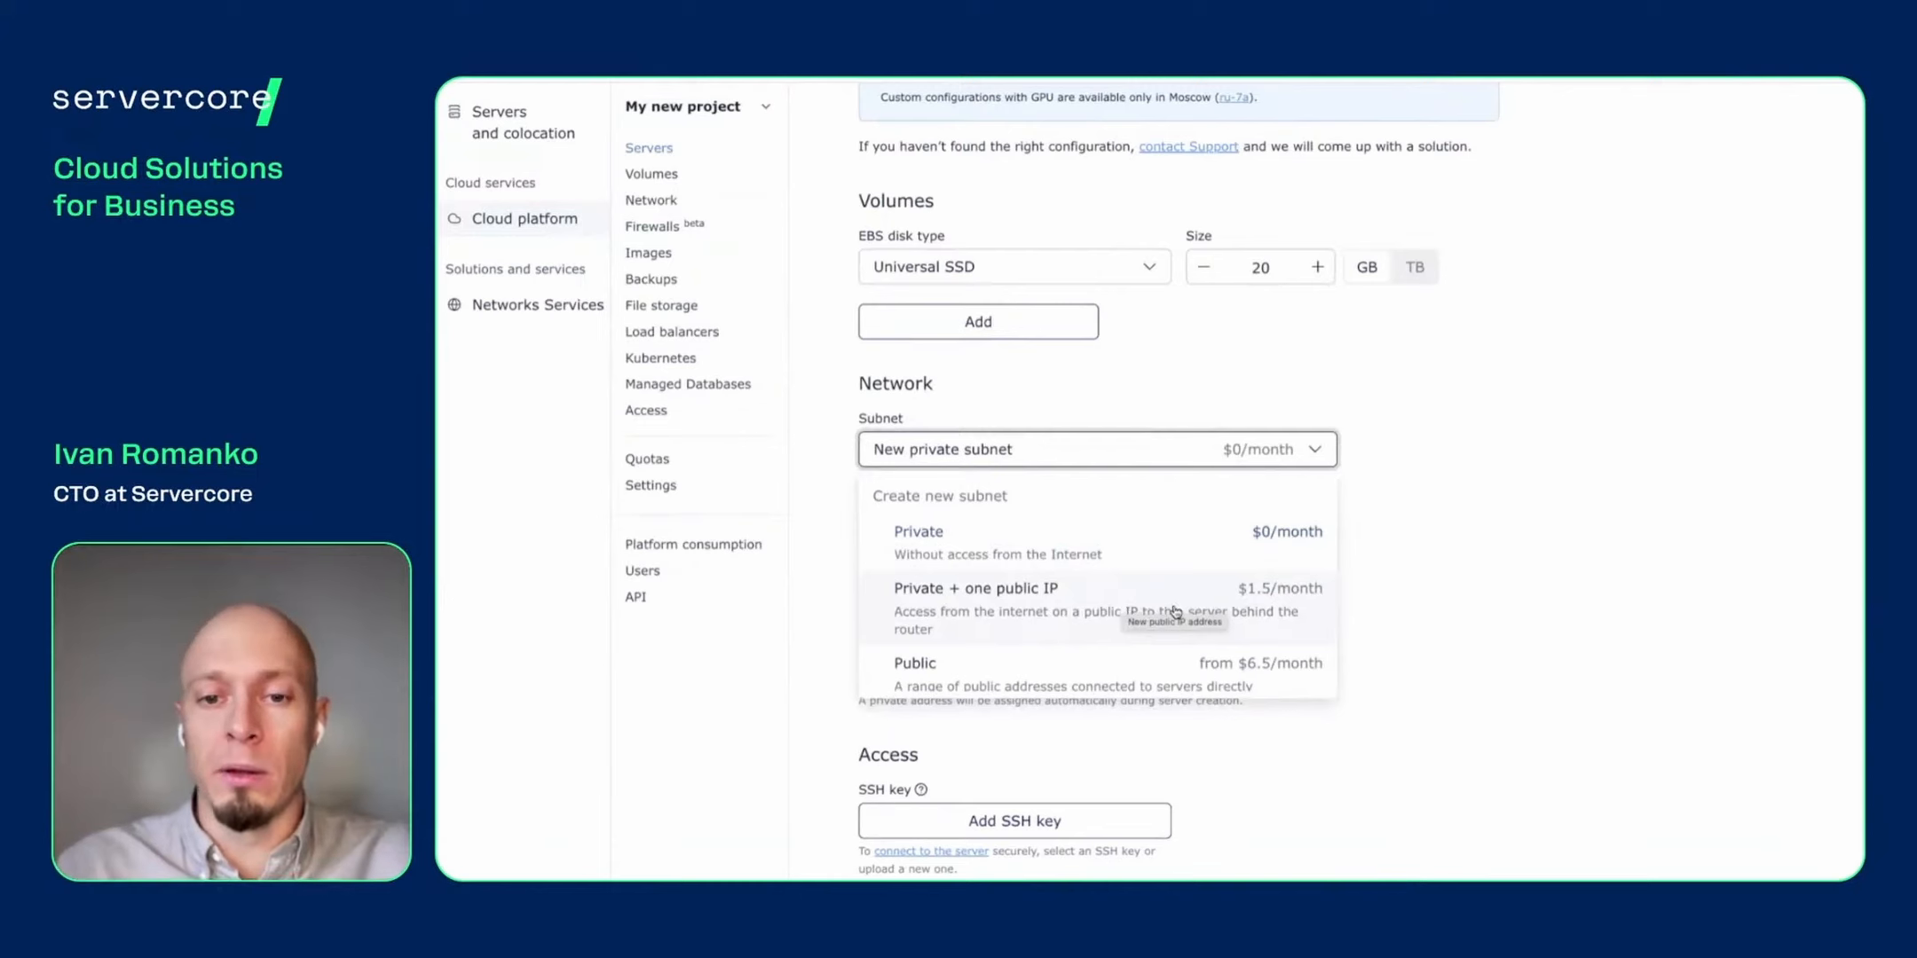
- Choose a new public subnet sized /29 (5 IPv4 addresses), then reopen the subnet list
scroll(1273, 617, "down", 1)
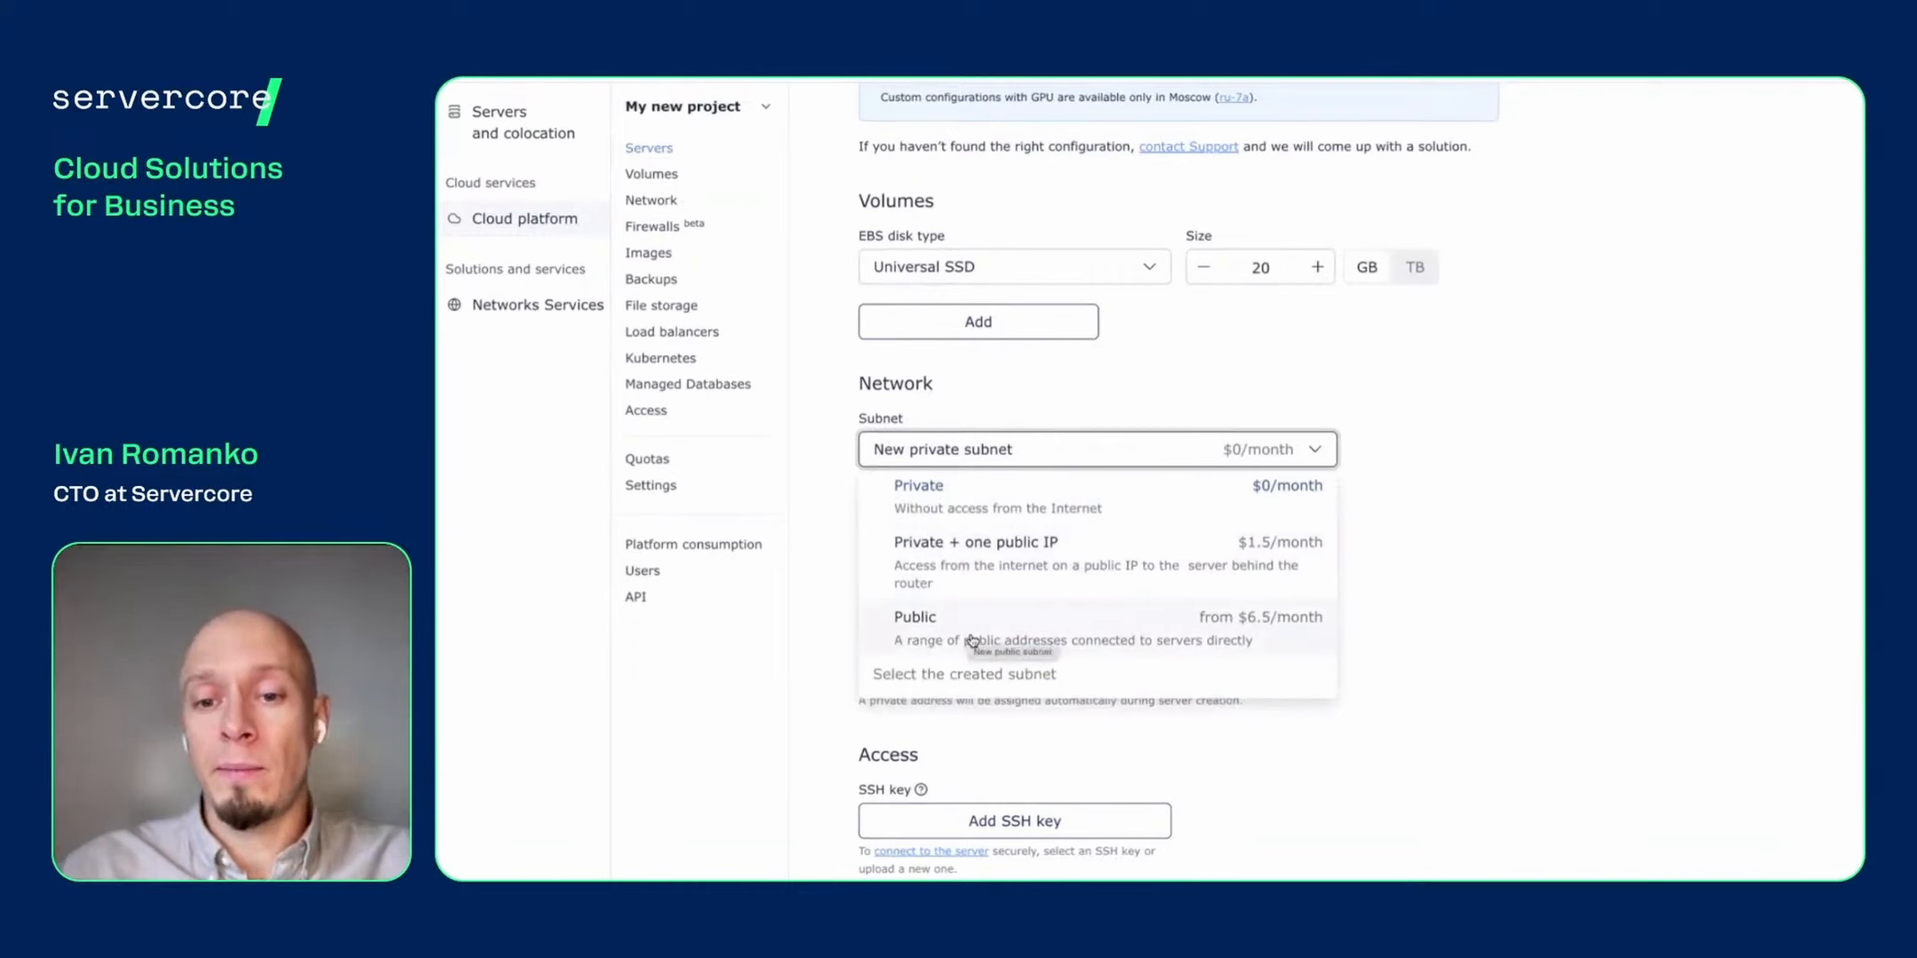
left_click(972, 641)
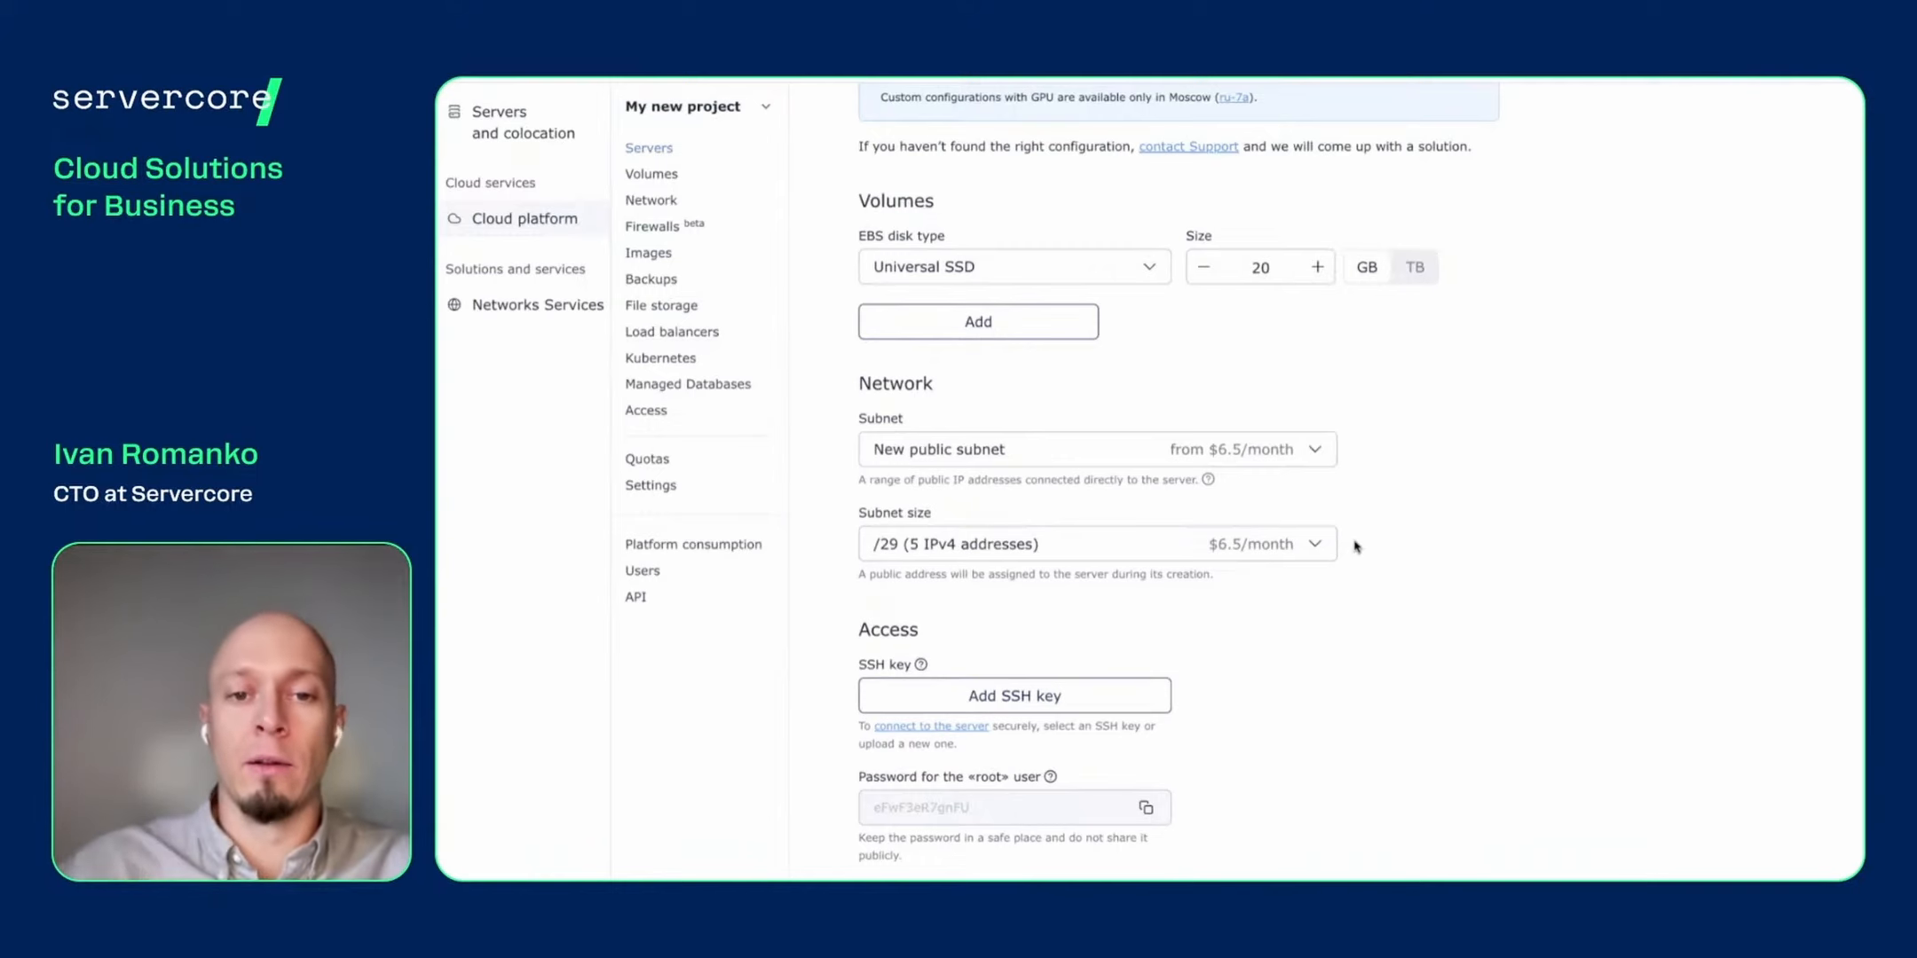
left_click(1314, 544)
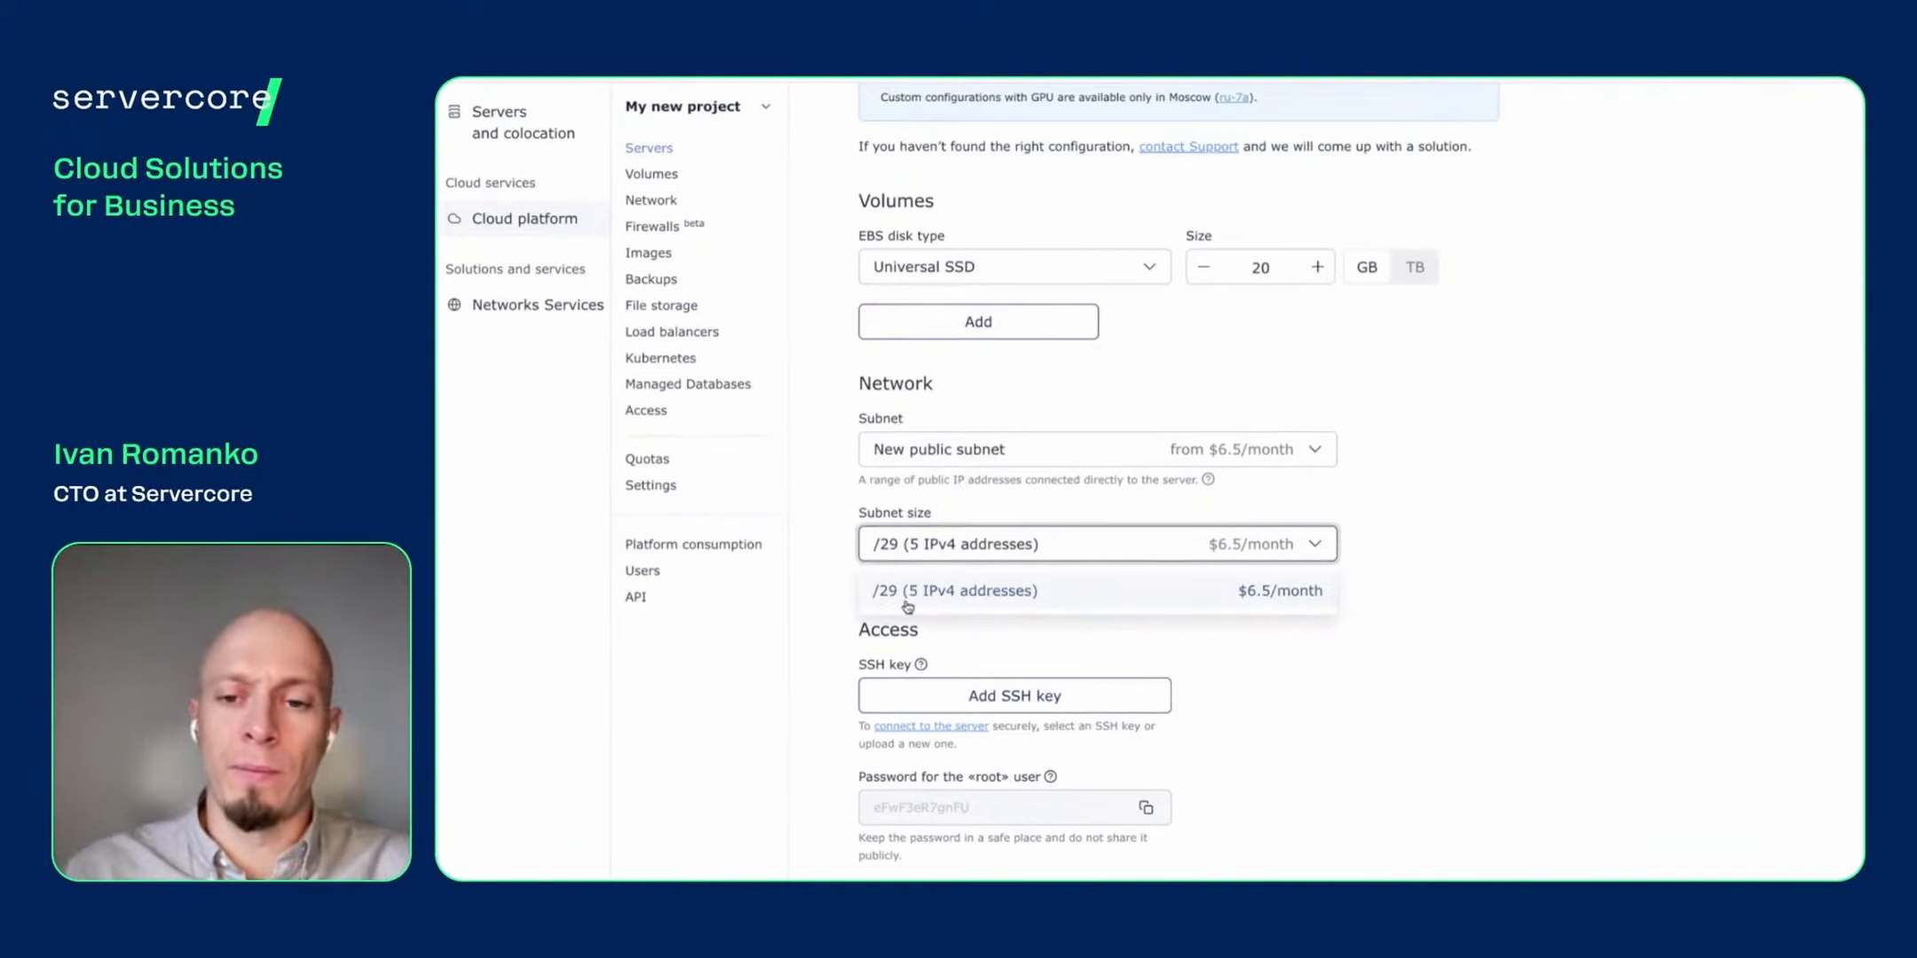
left_click(1358, 608)
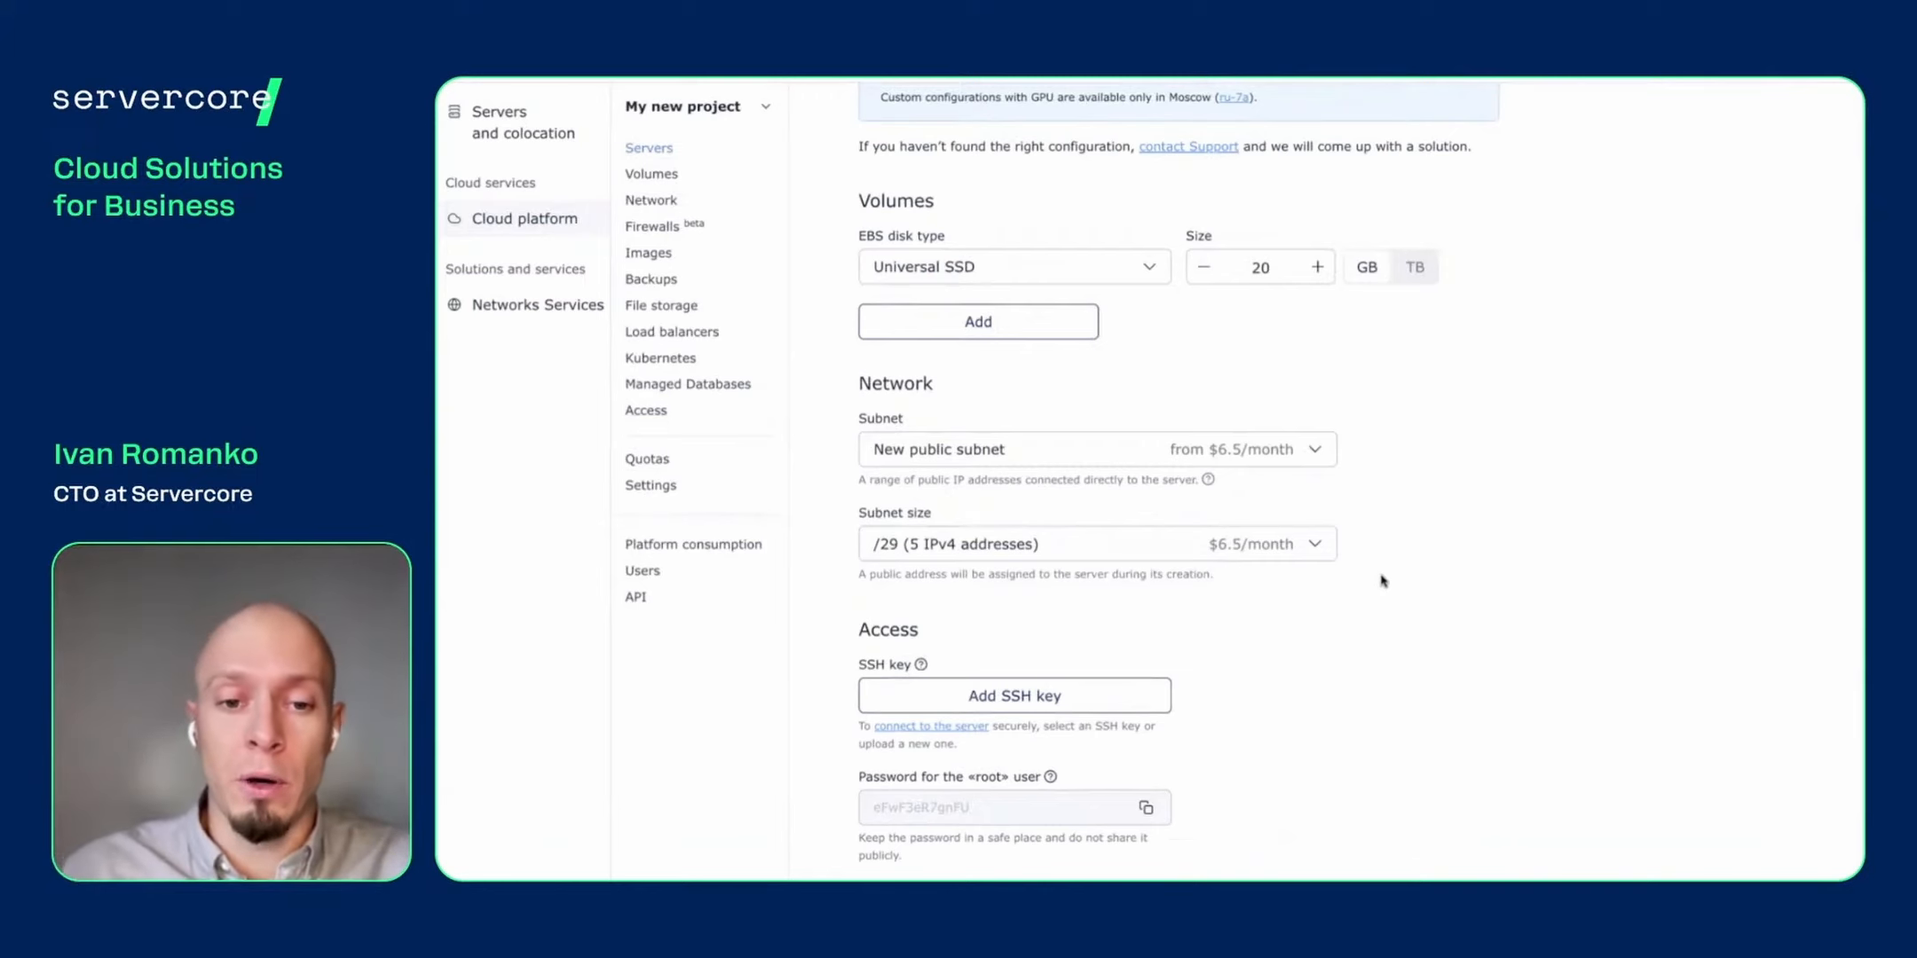
left_click(1291, 455)
scroll(1097, 570, "down", 2)
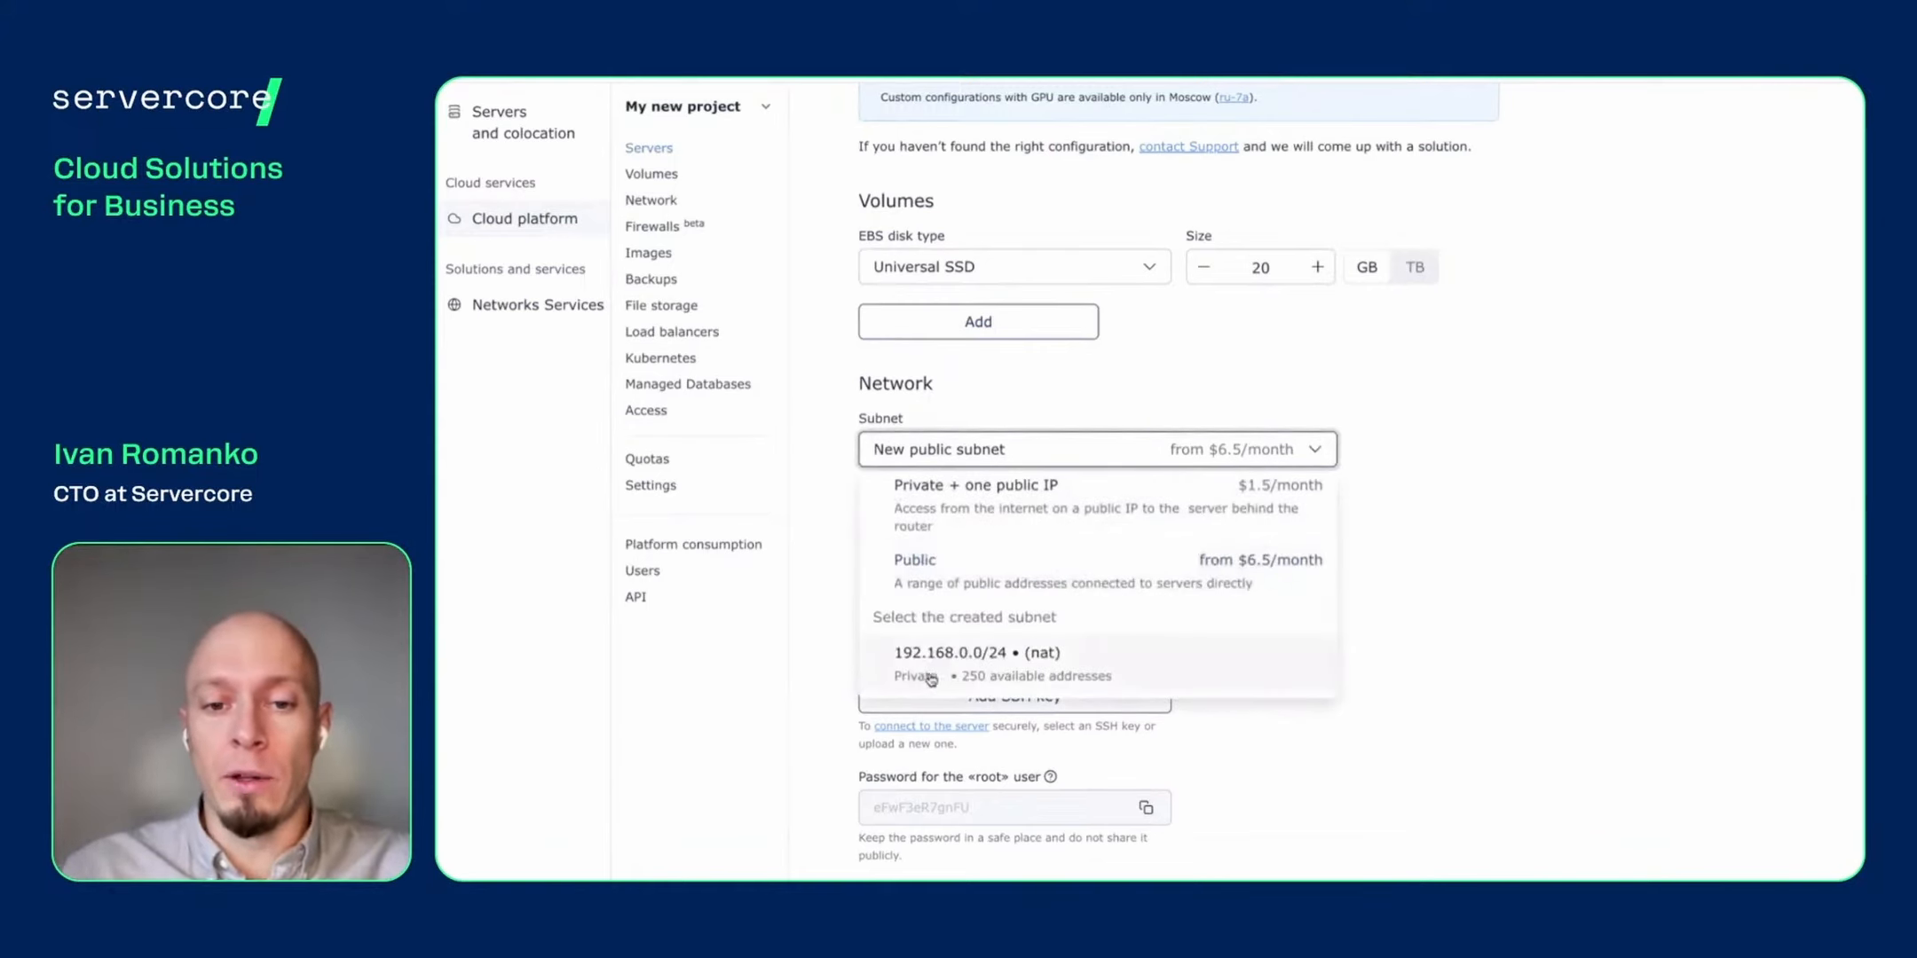
- Select the existing 192.168.0.0/24 (nat) subnet and review the Access and Price sections
left_click(1092, 677)
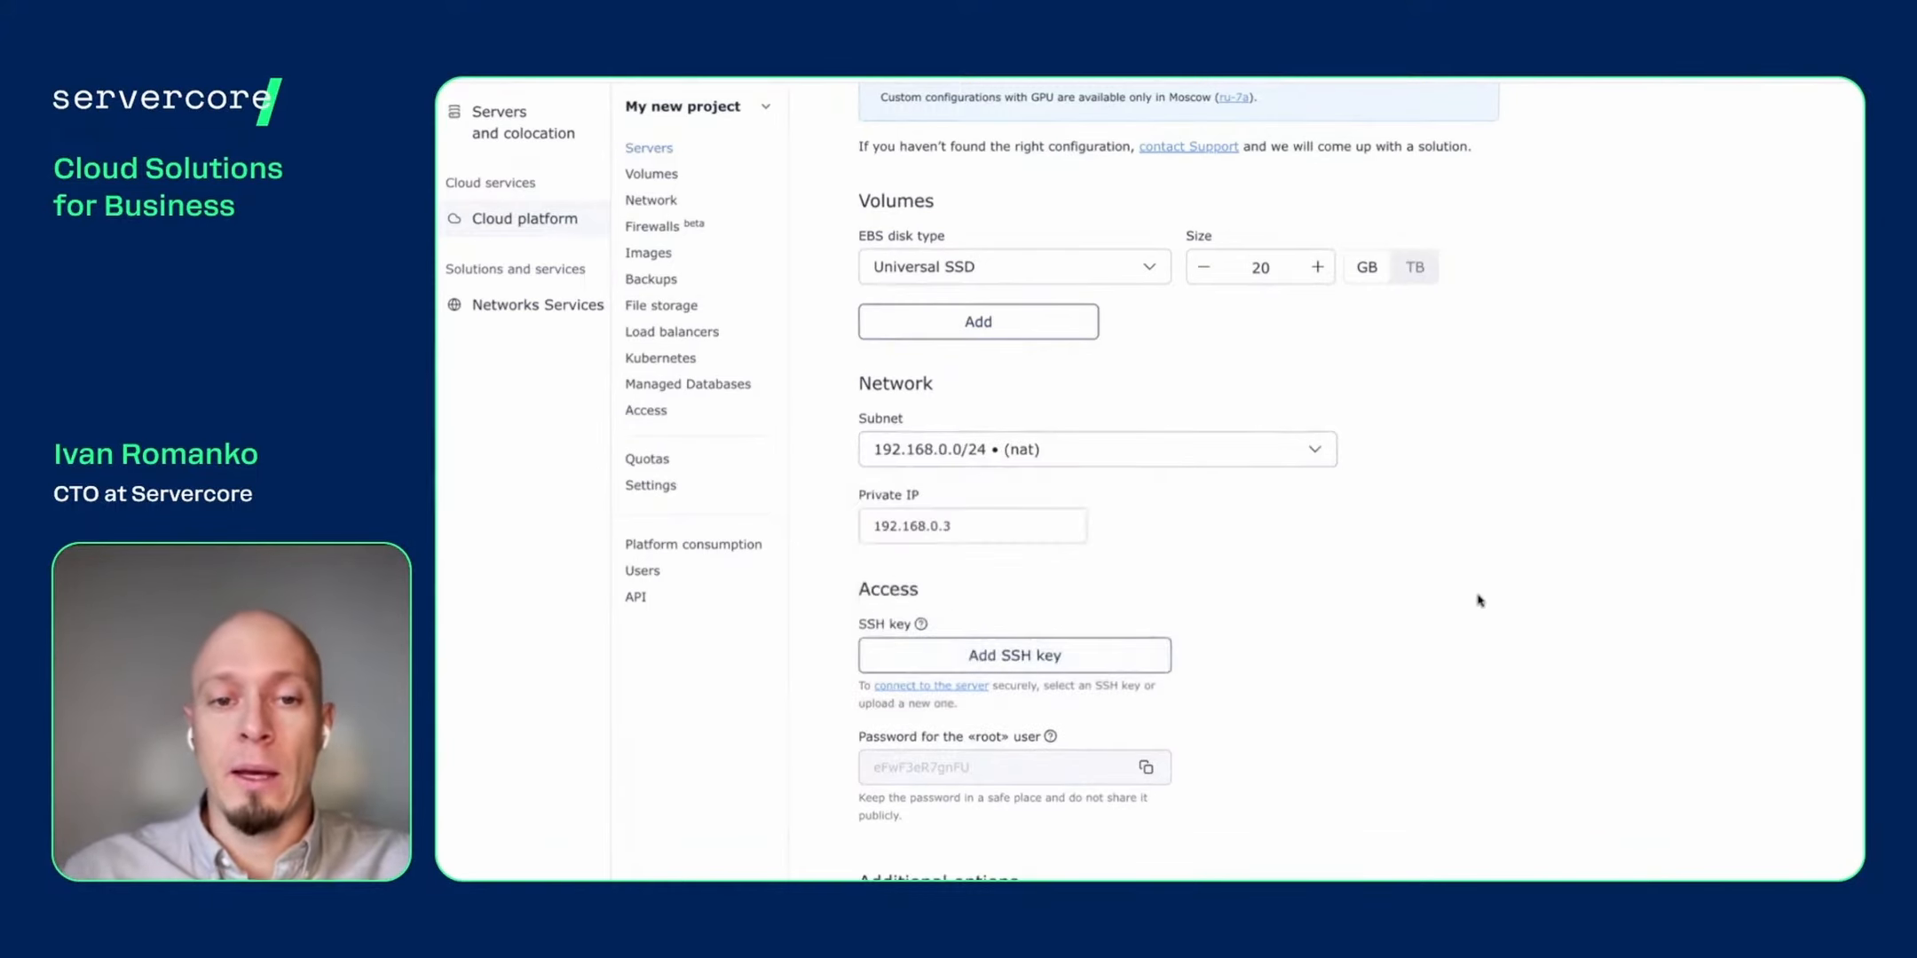
scroll(1477, 601, "down", 3)
scroll(1477, 600, "down", 2)
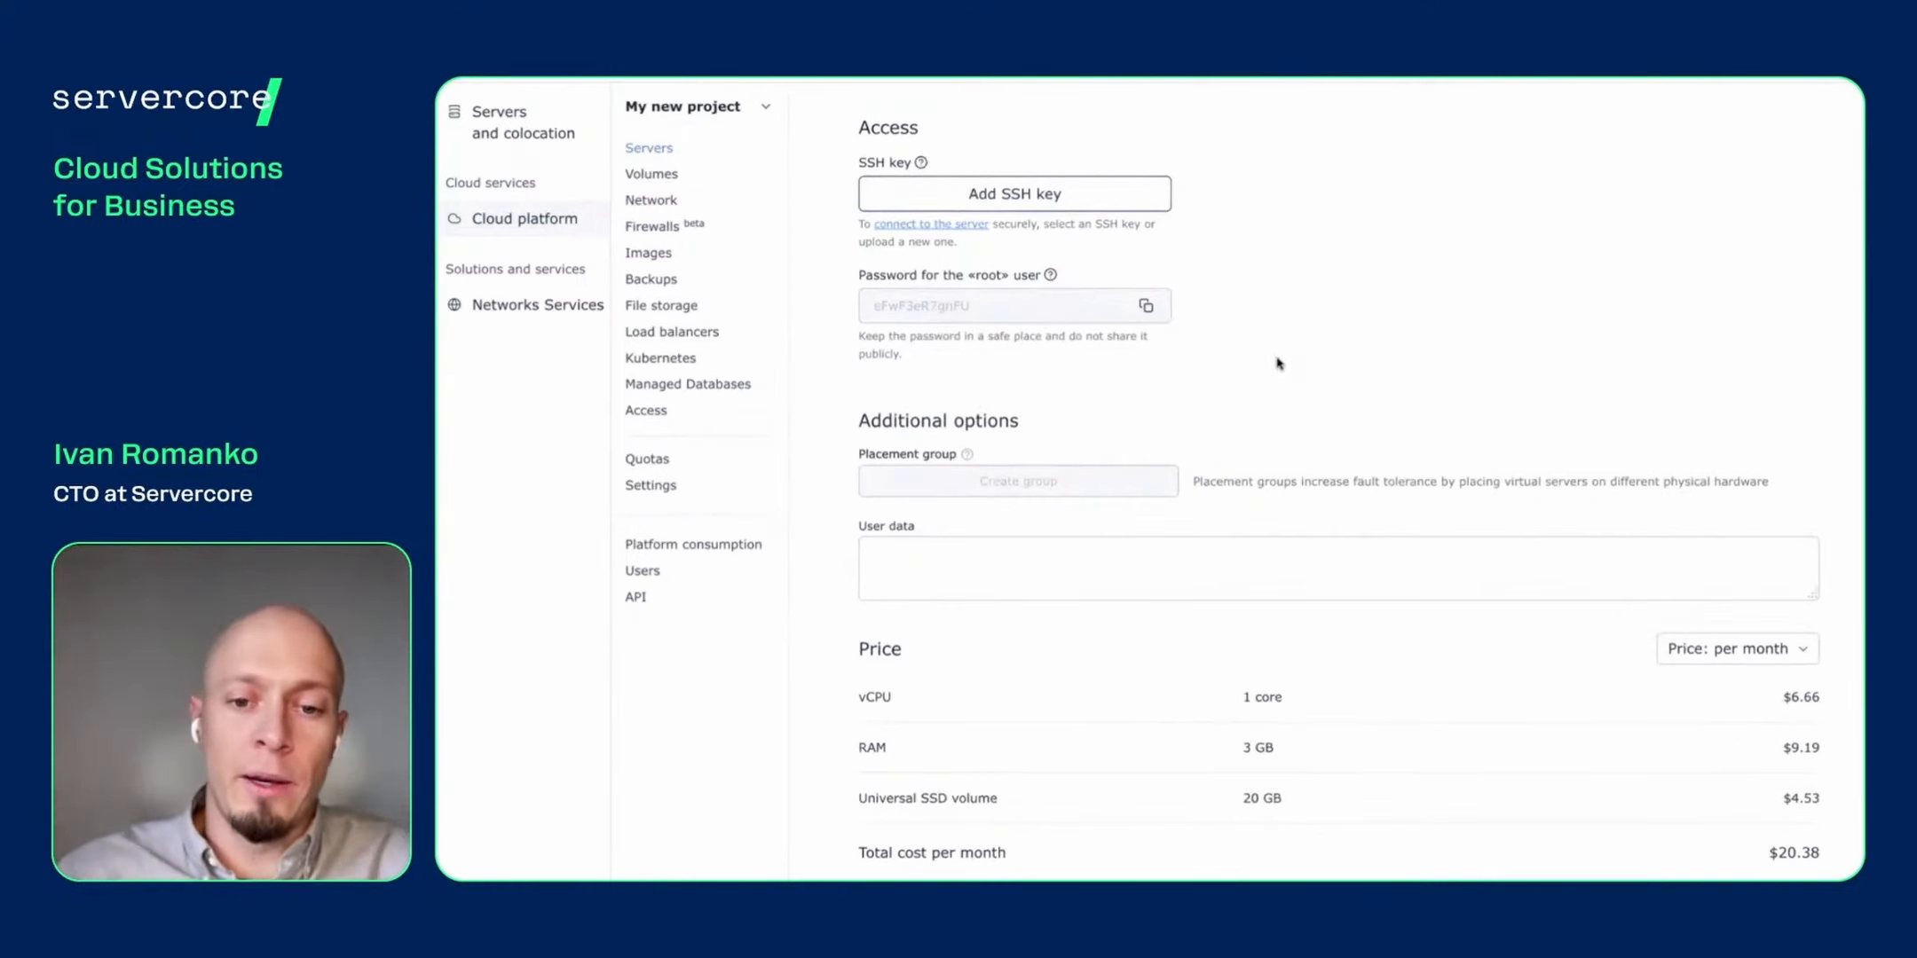
scroll(1287, 359, "down", 1)
scroll(1292, 360, "up", 3)
scroll(1296, 360, "up", 1)
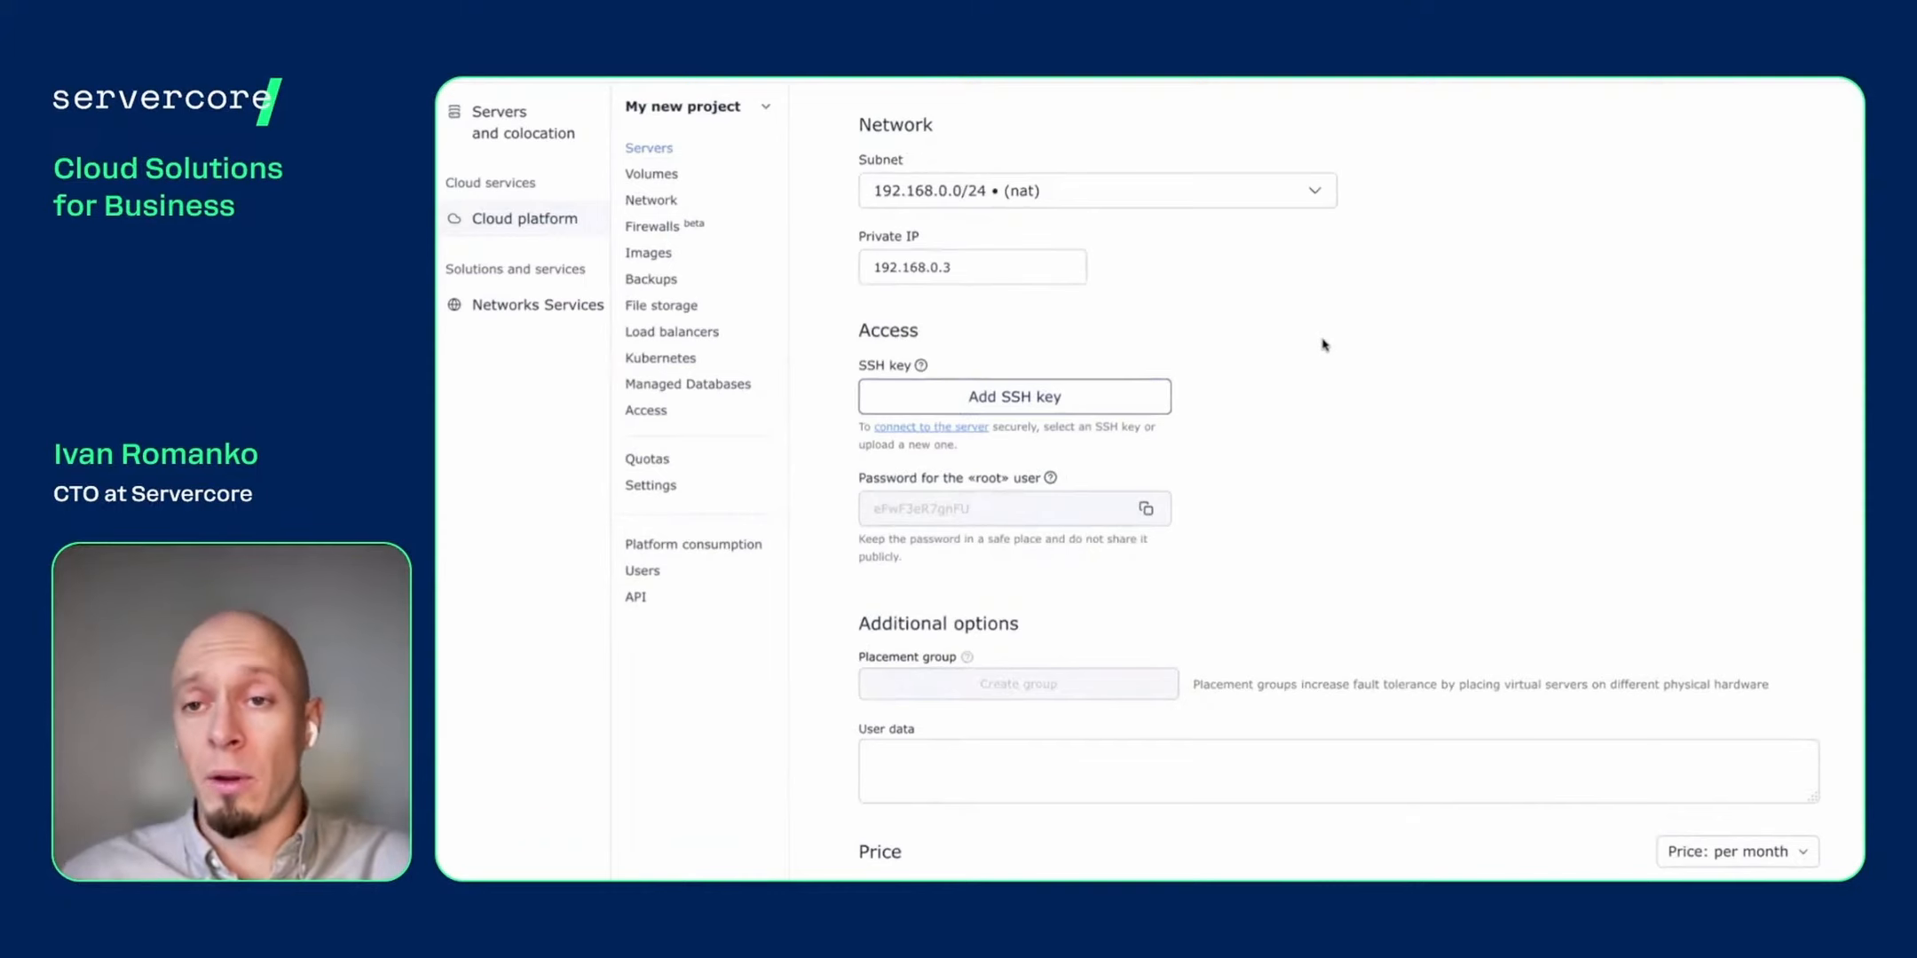
scroll(1325, 344, "up", 1)
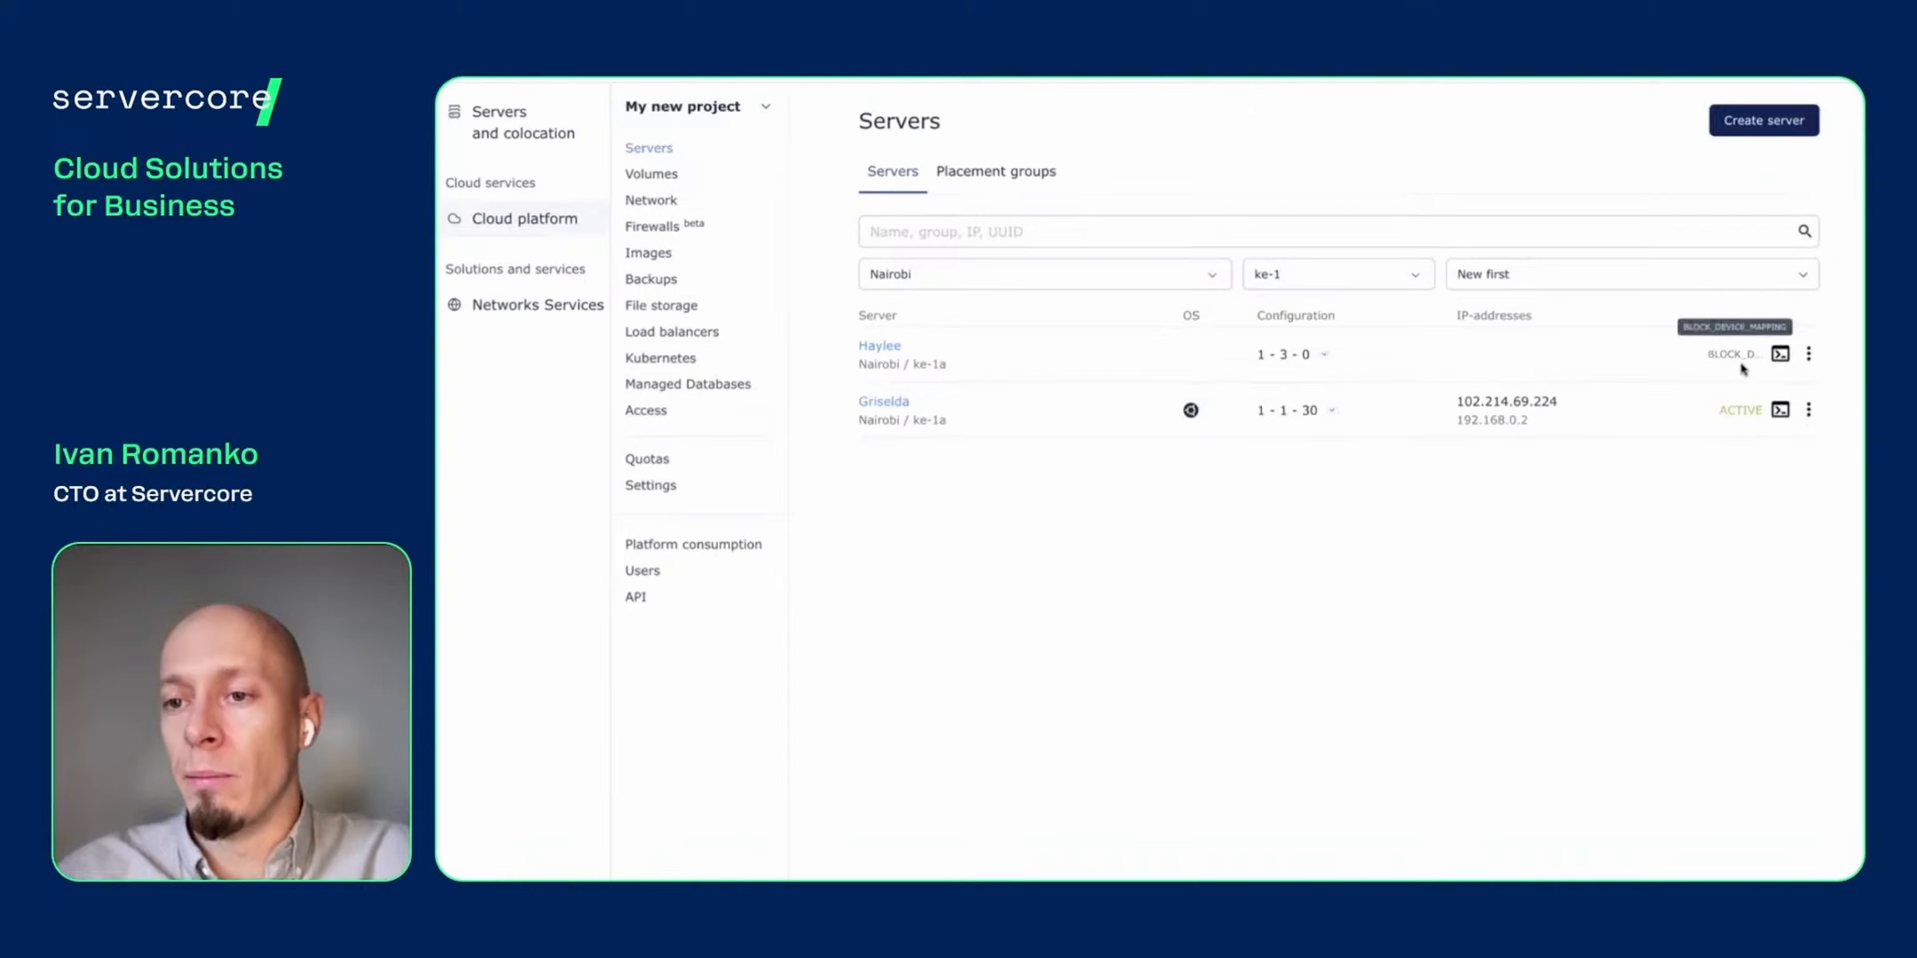
- Watch Haylee (IP 192.168.0.3) go from SPAWNING to ACTIVE, then open its details
double_click(1733, 354)
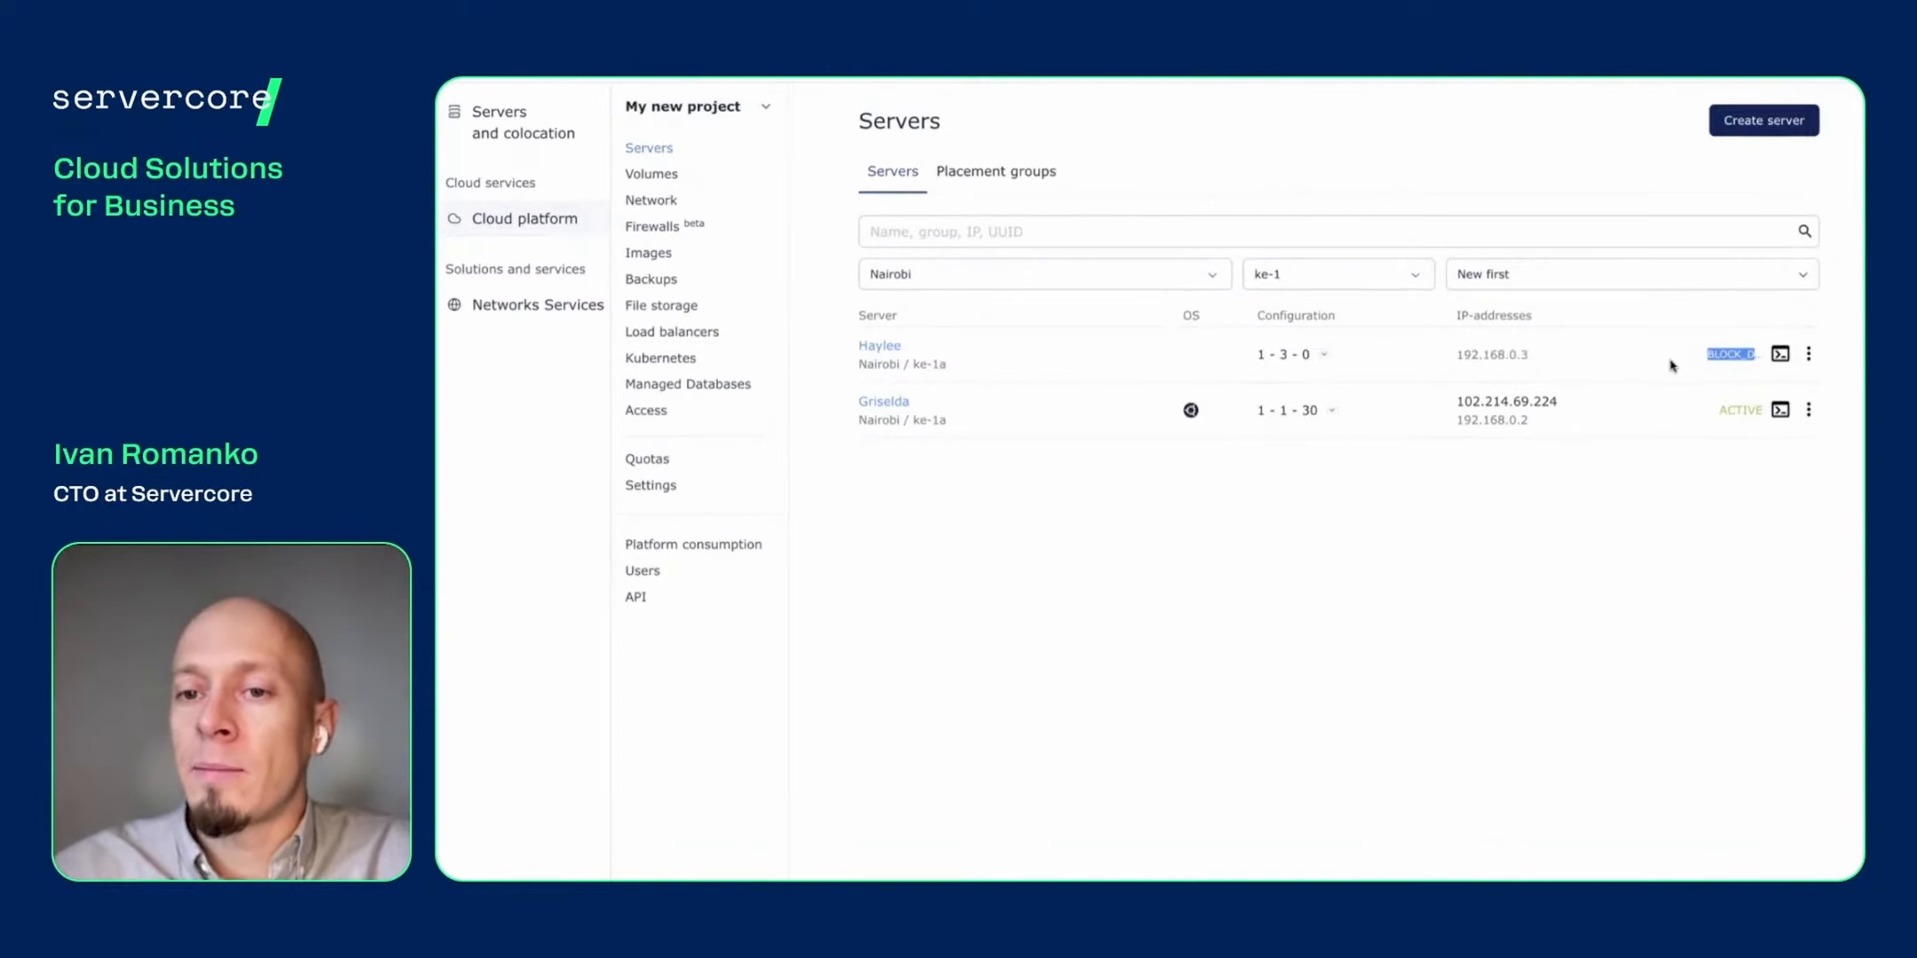
left_click(1466, 355)
left_click_drag(1529, 355, 1455, 357)
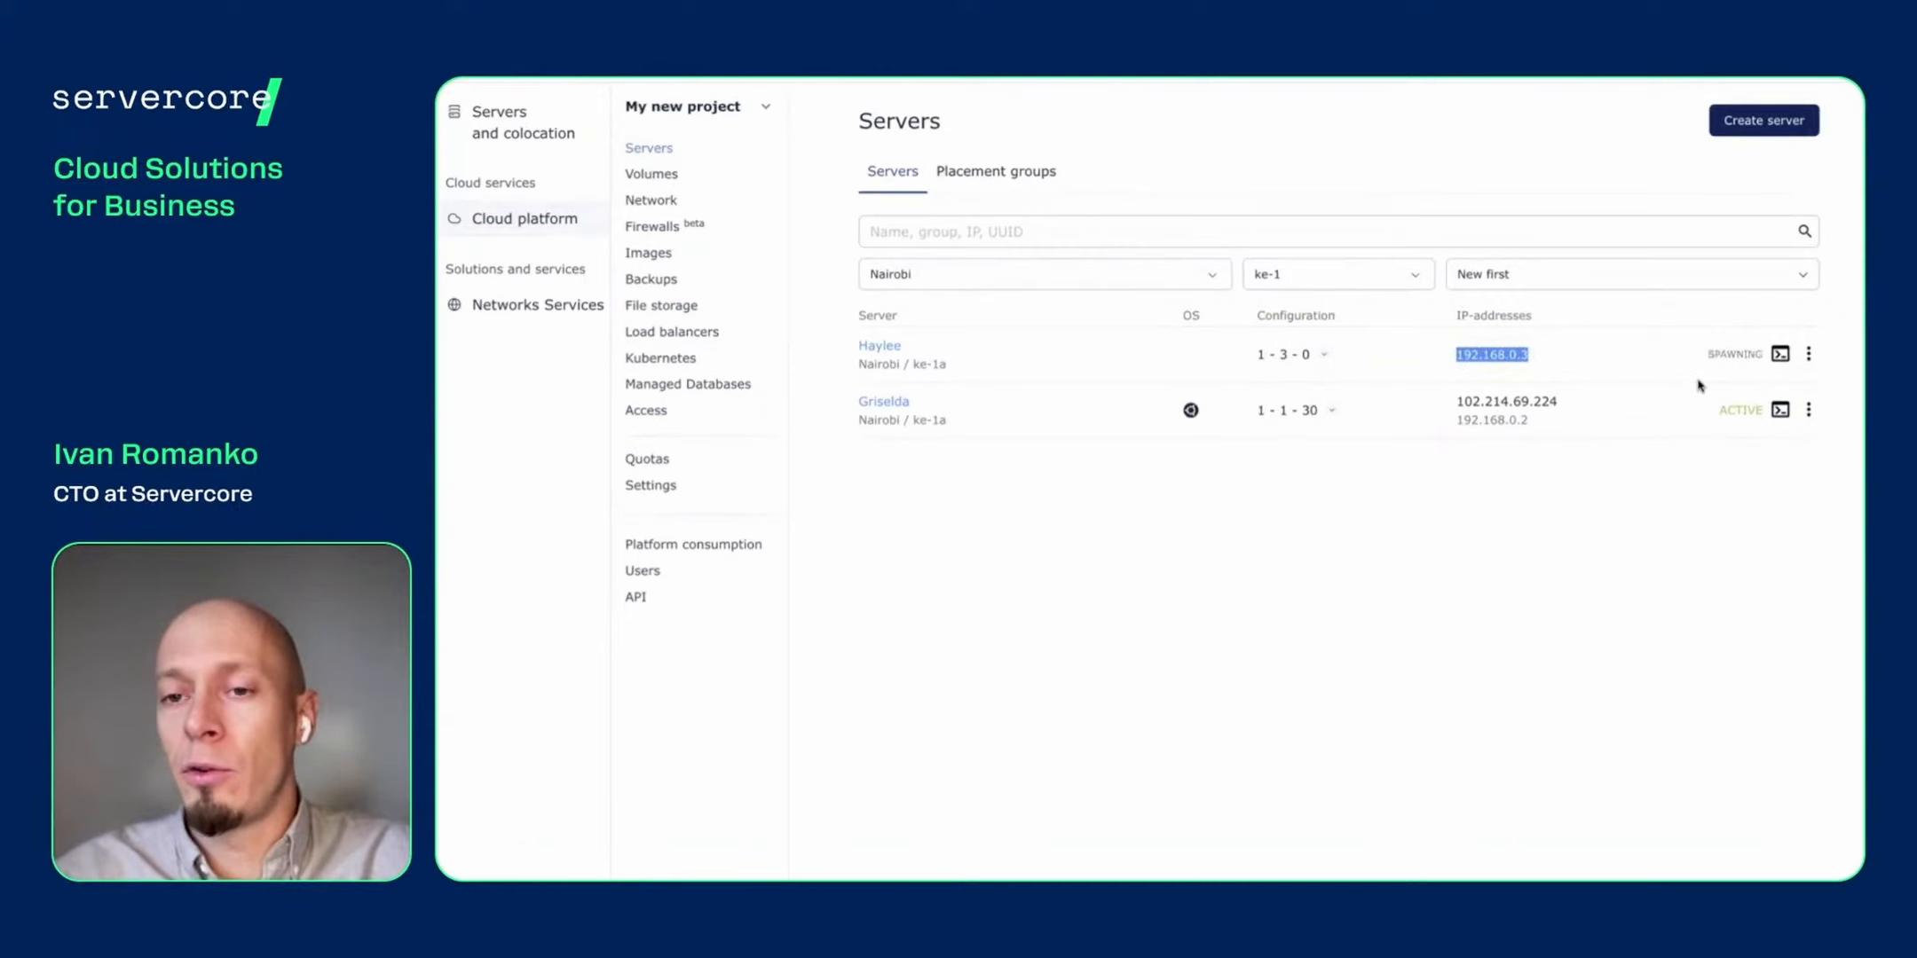
double_click(1742, 354)
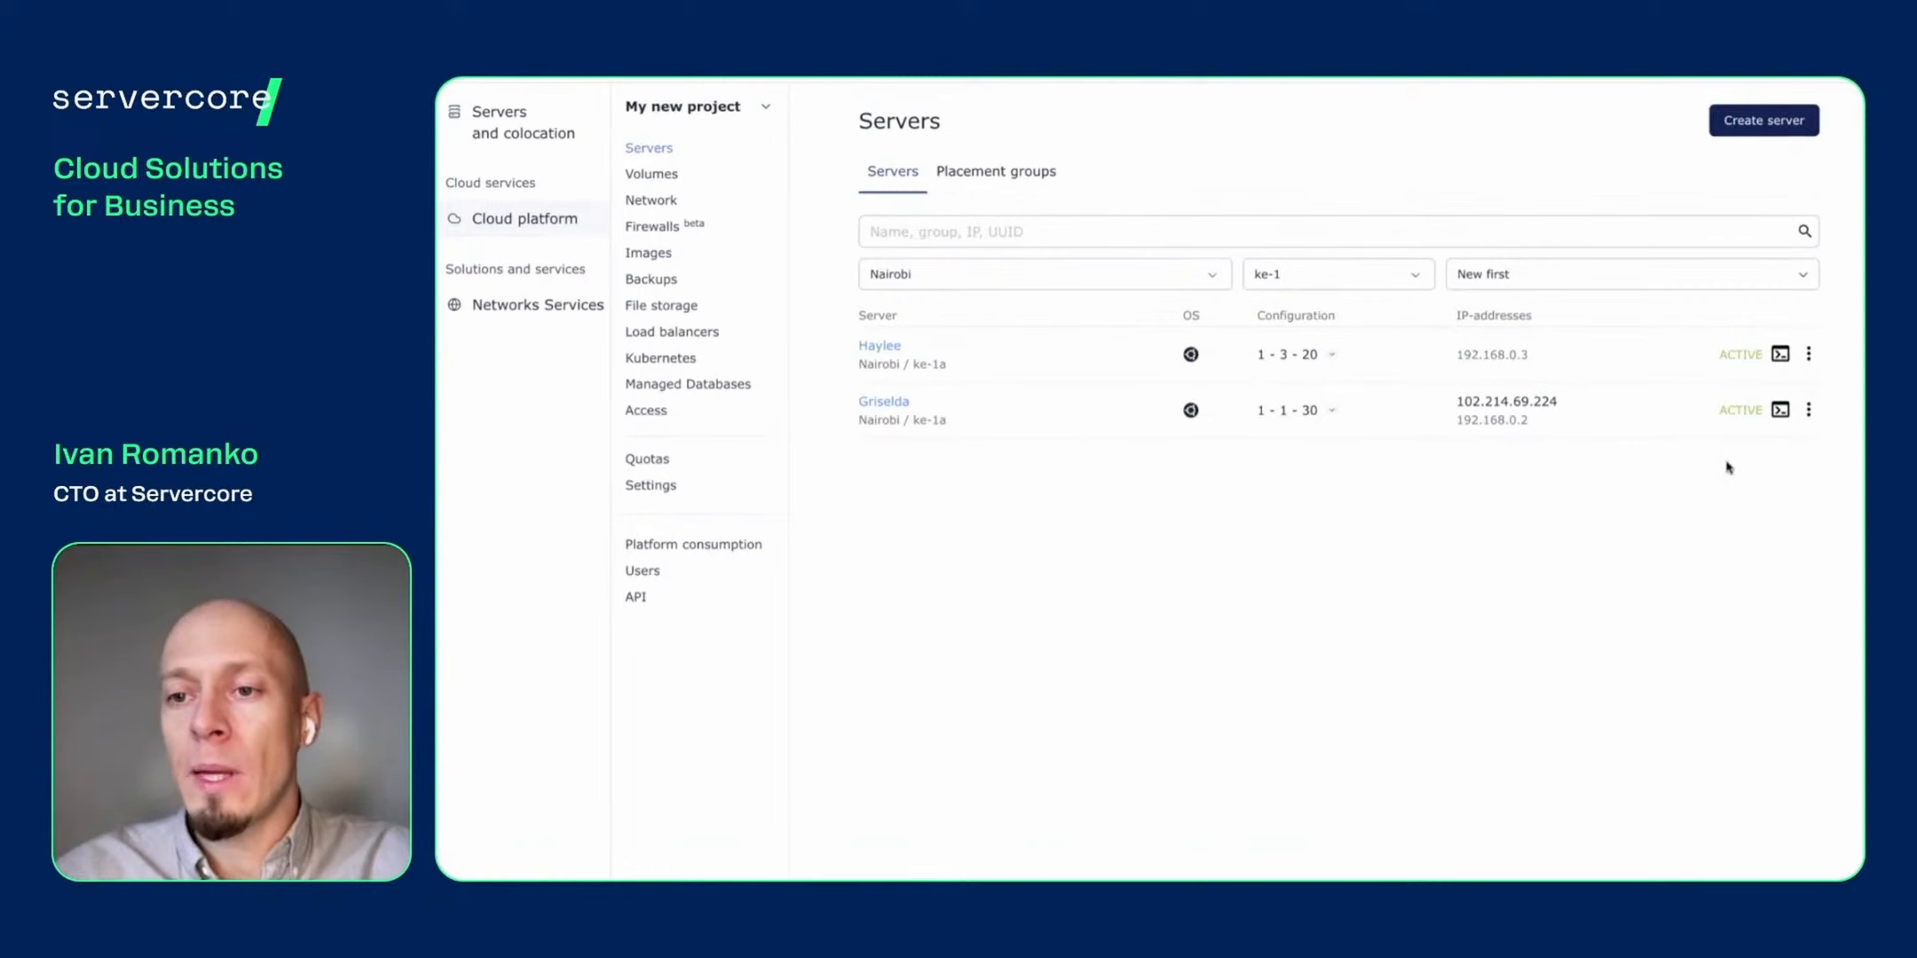
double_click(1741, 354)
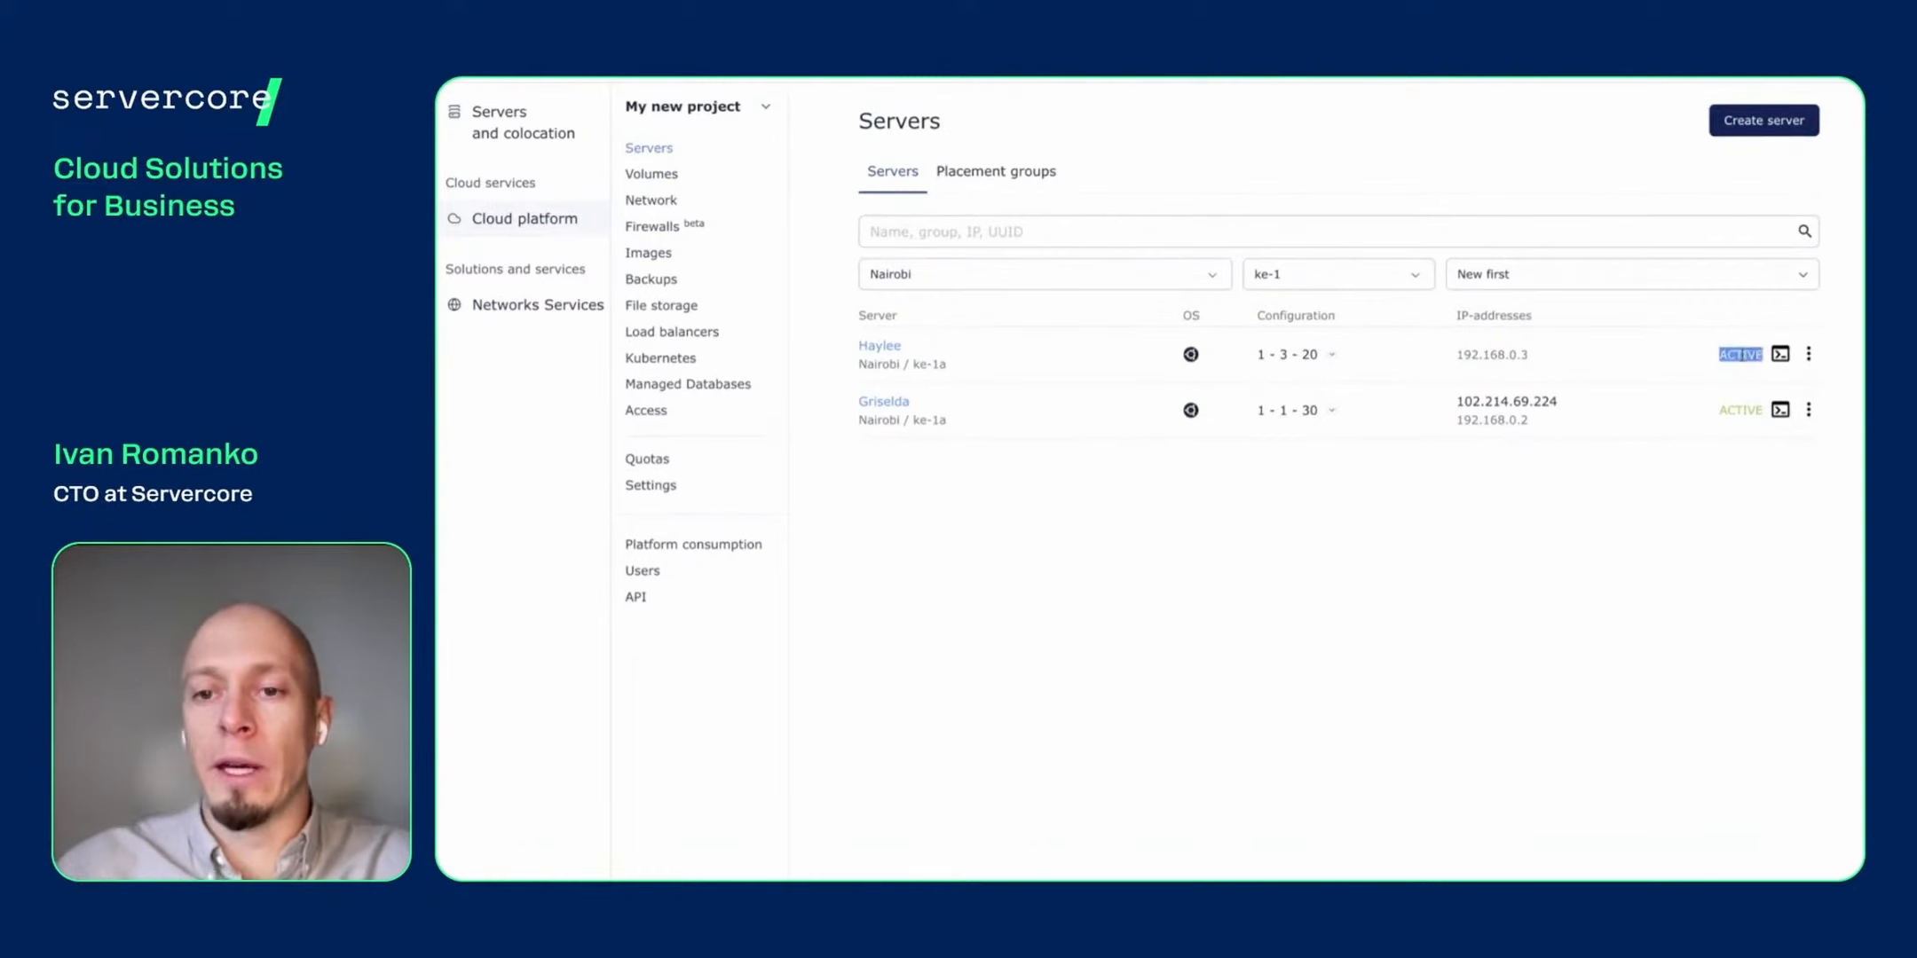
left_click(875, 348)
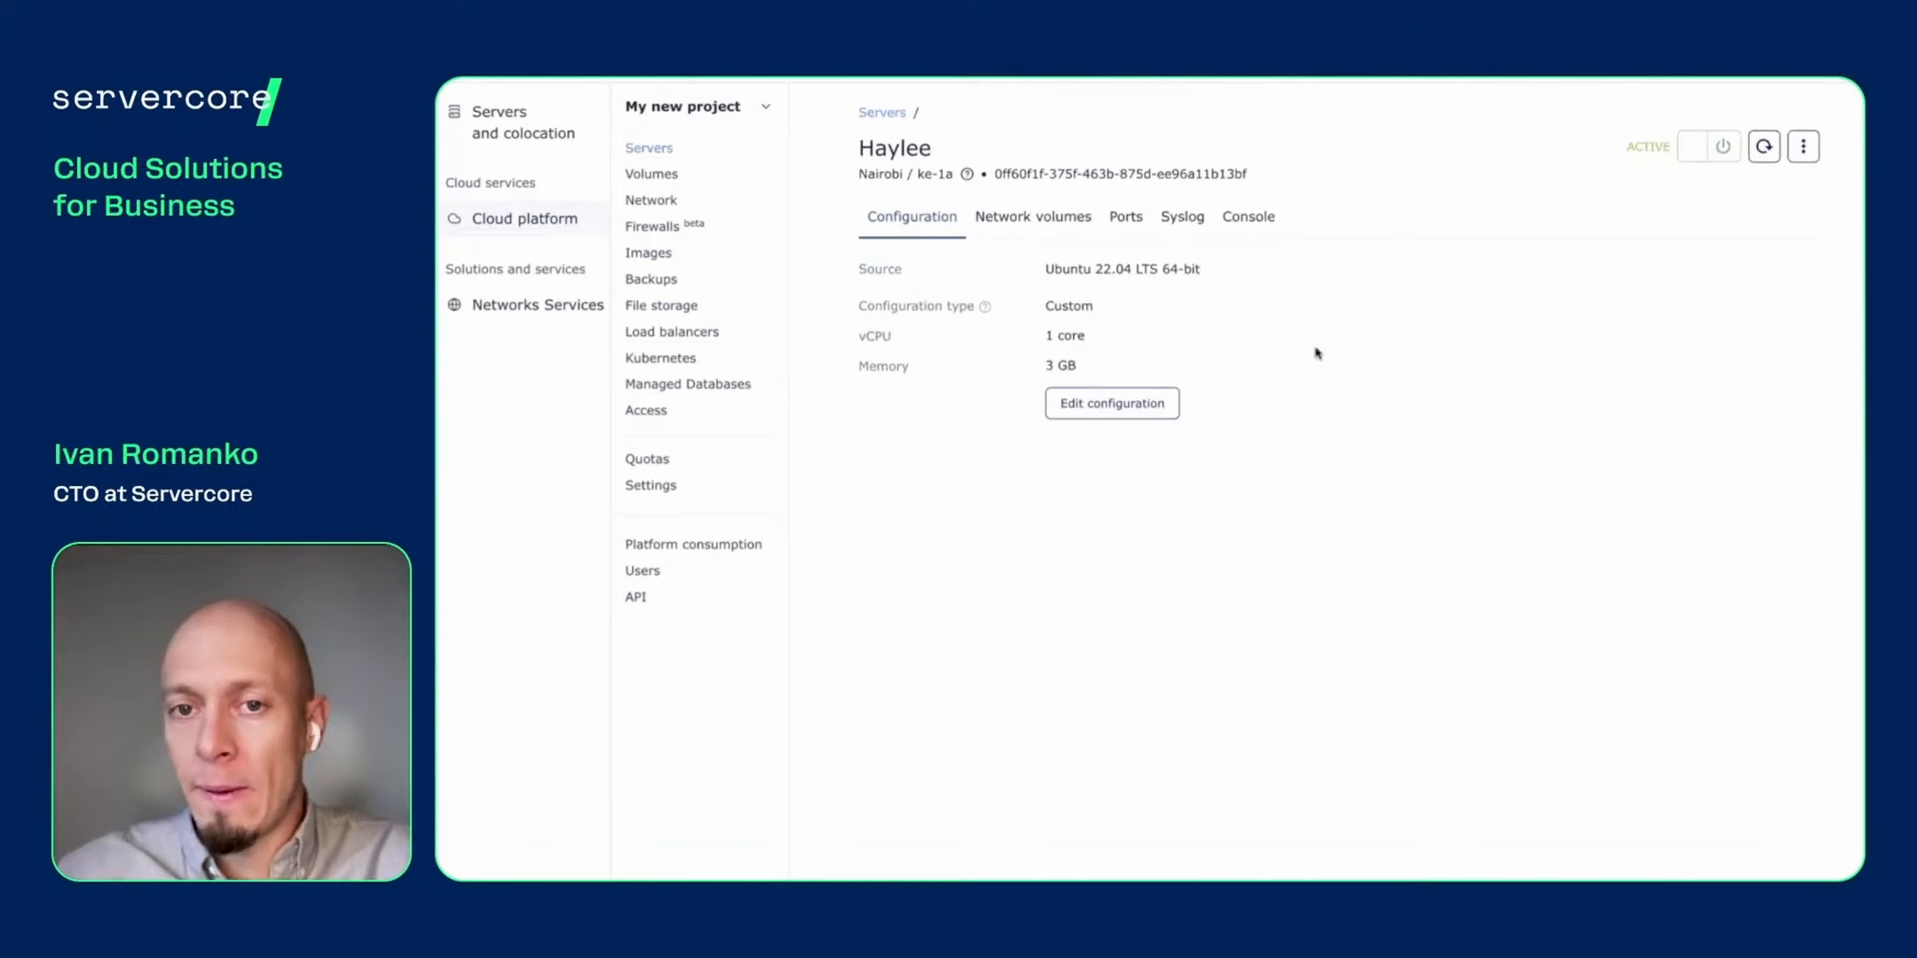
- Bring up Haylee's console showing the Ubuntu 22.04.3 LTS login prompt
left_click(1251, 216)
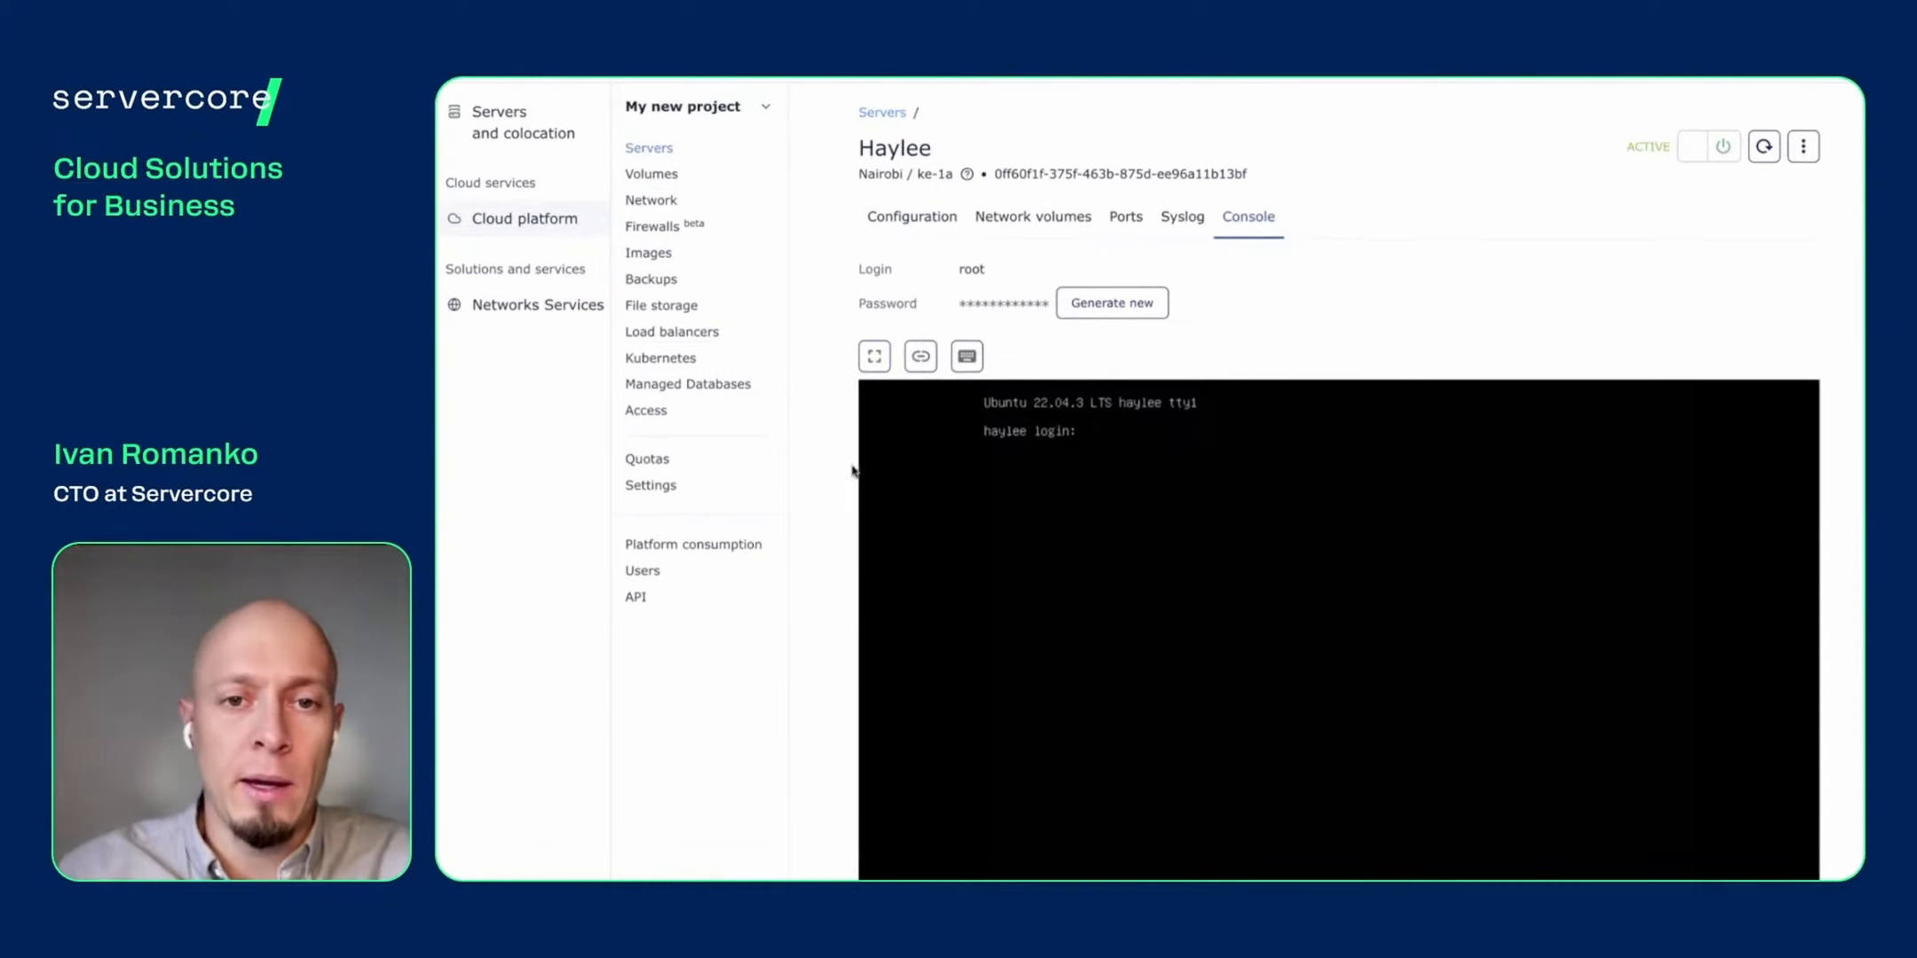
- Log in to the console as root, sending the password from the keystroke menu
double_click(976, 270)
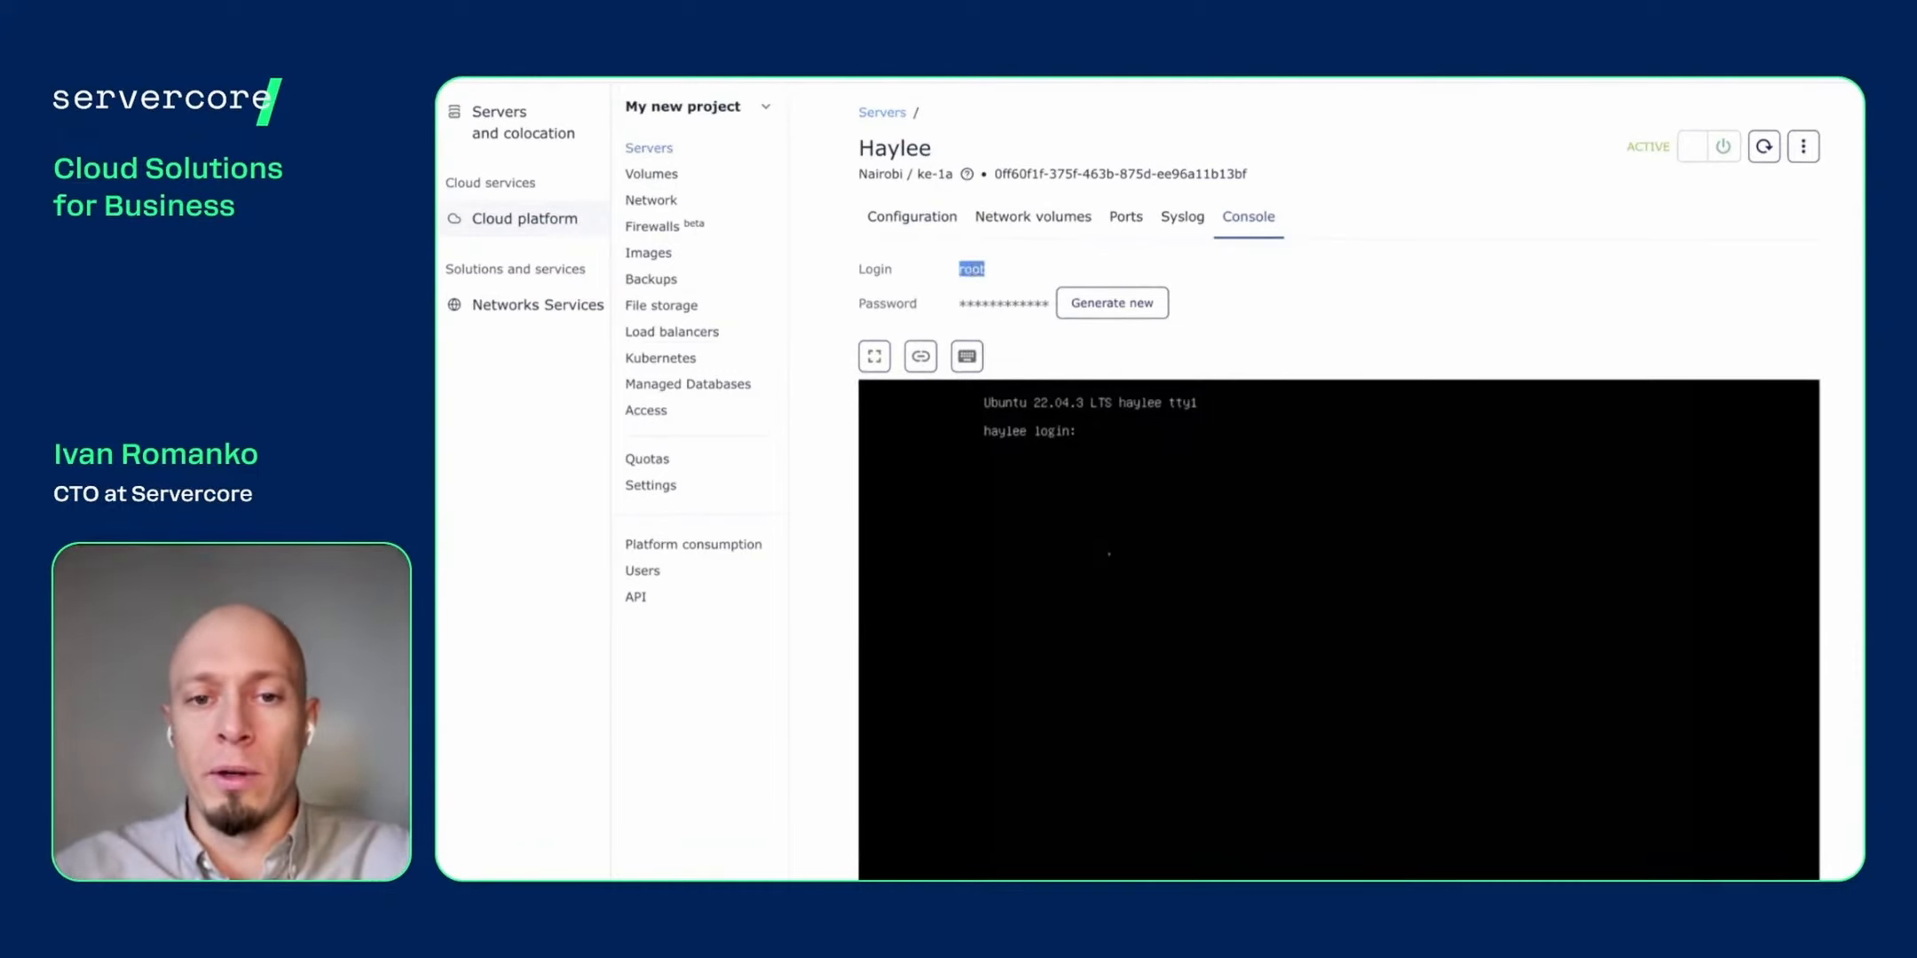
type("root")
key("Return")
left_click(966, 273)
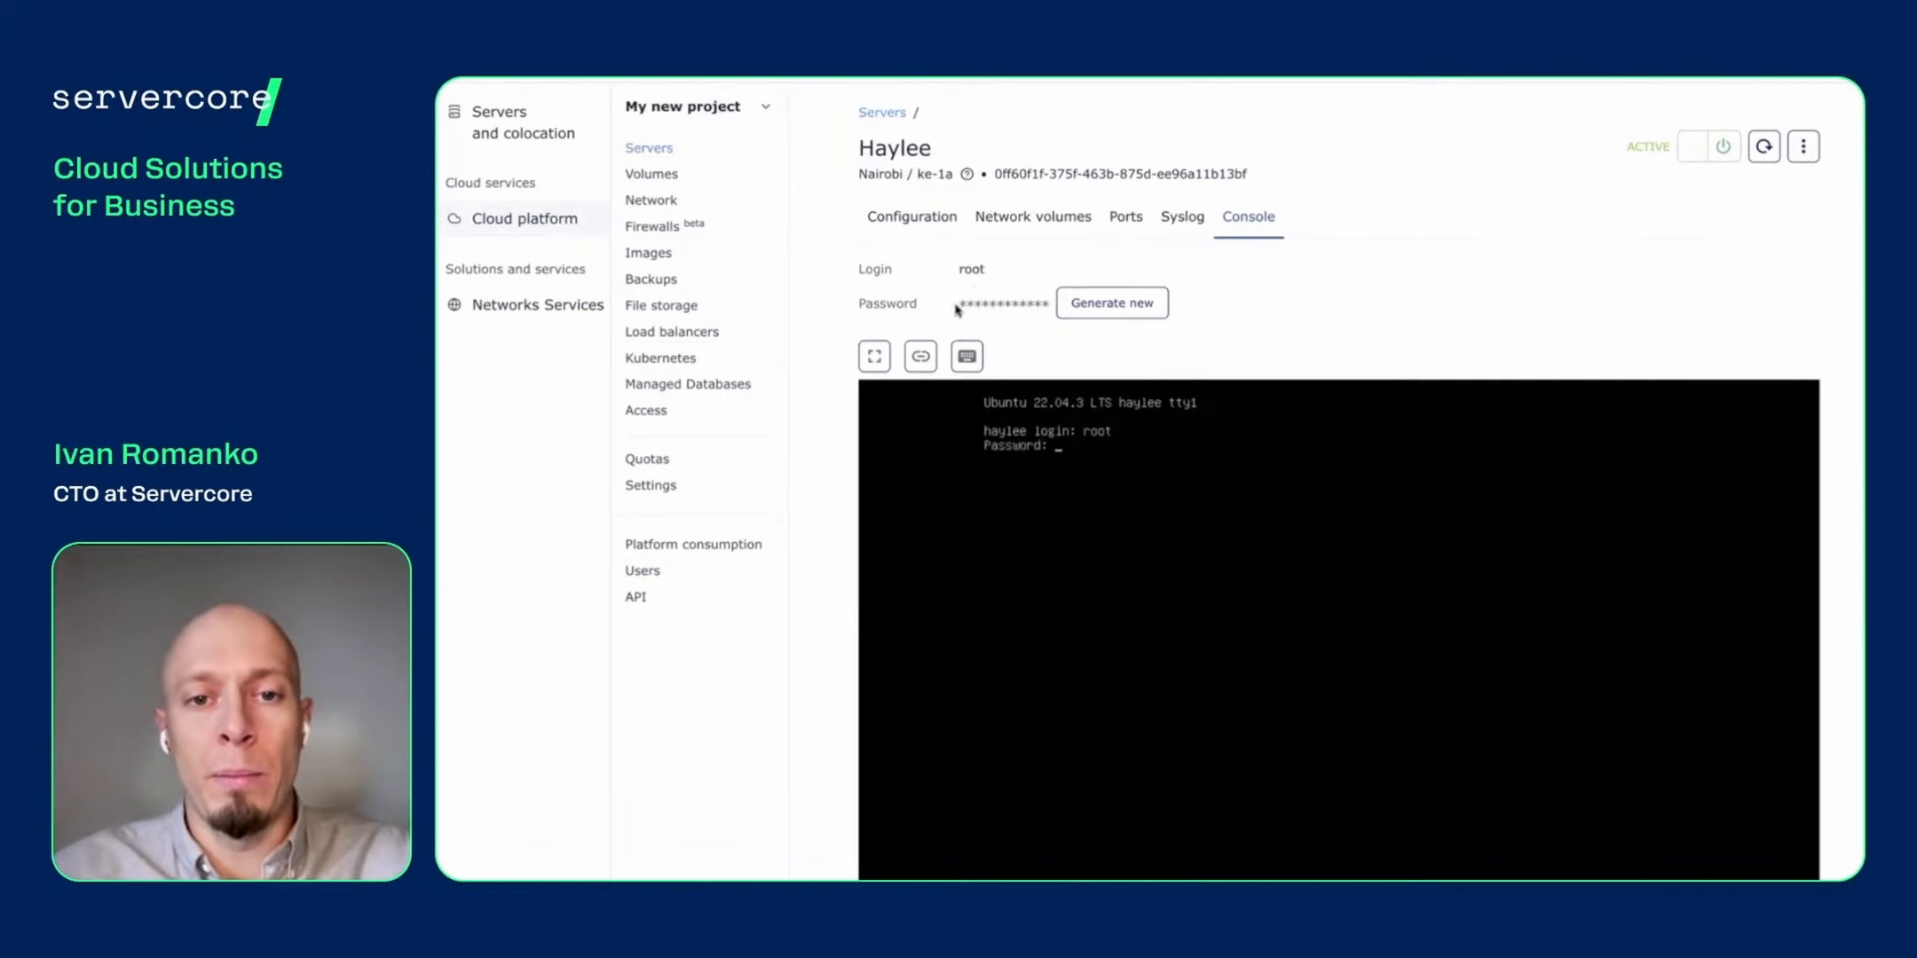
left_click(970, 362)
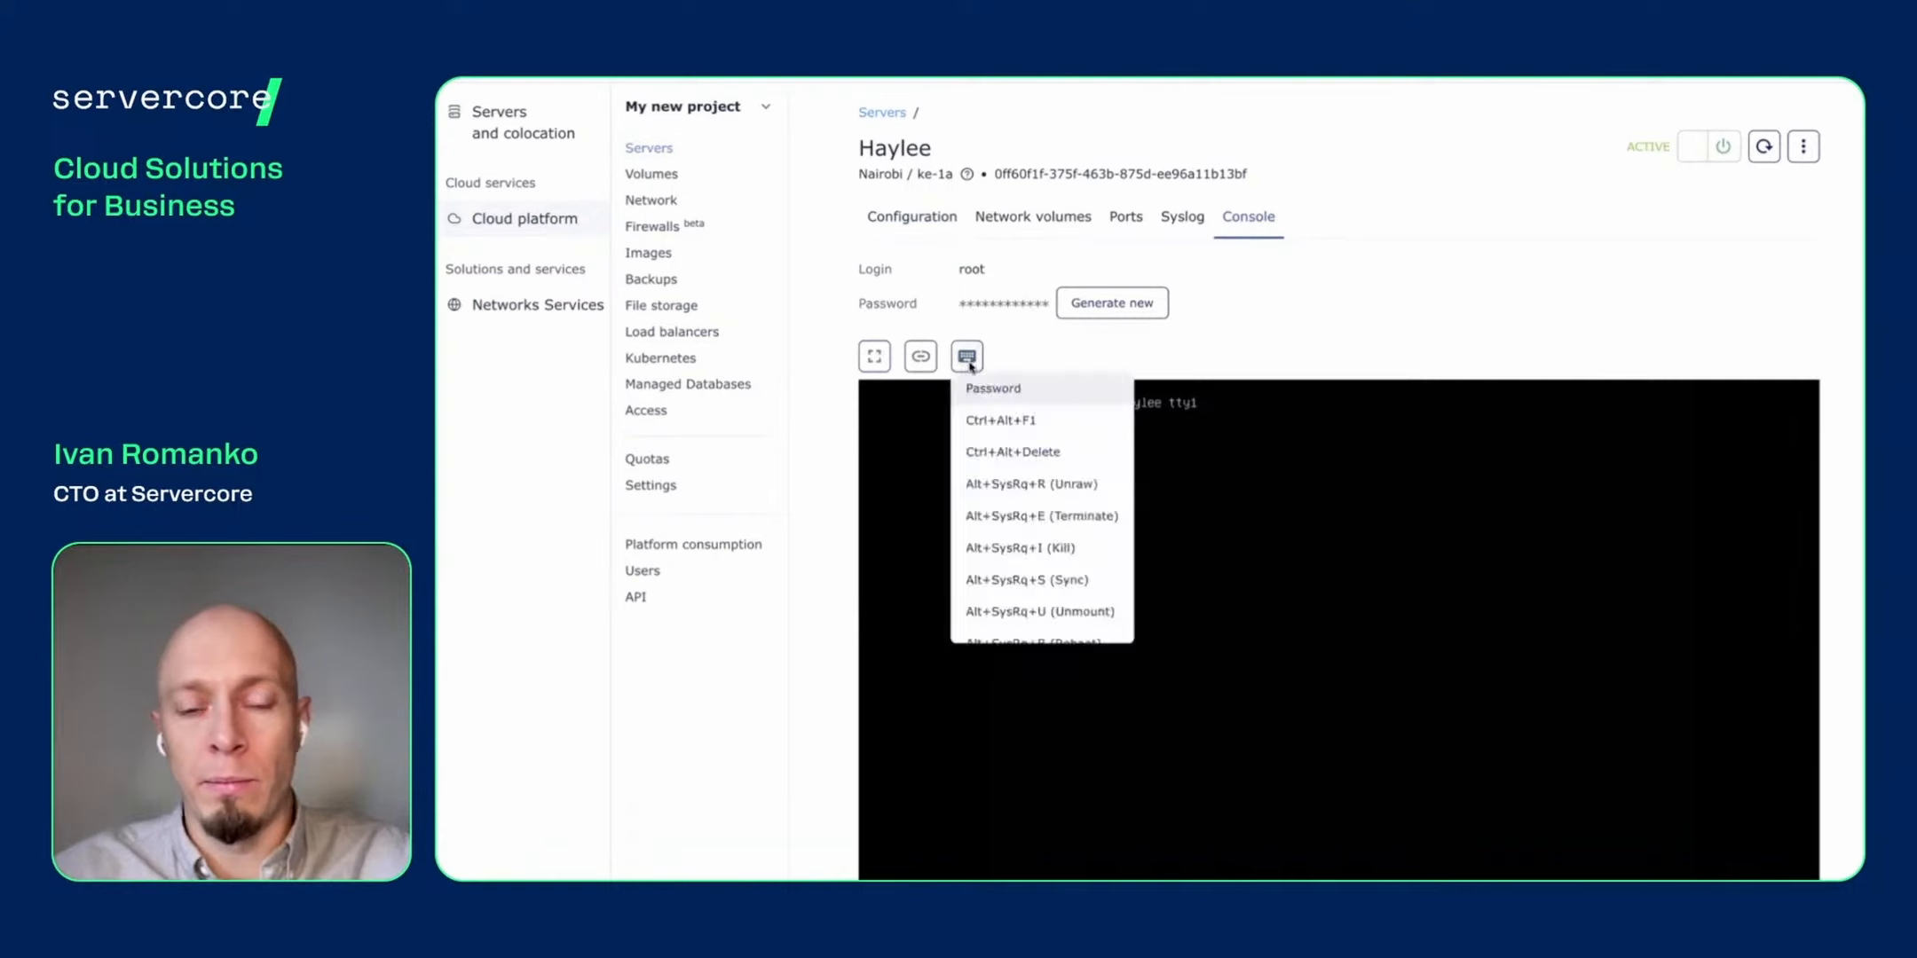
left_click(1001, 395)
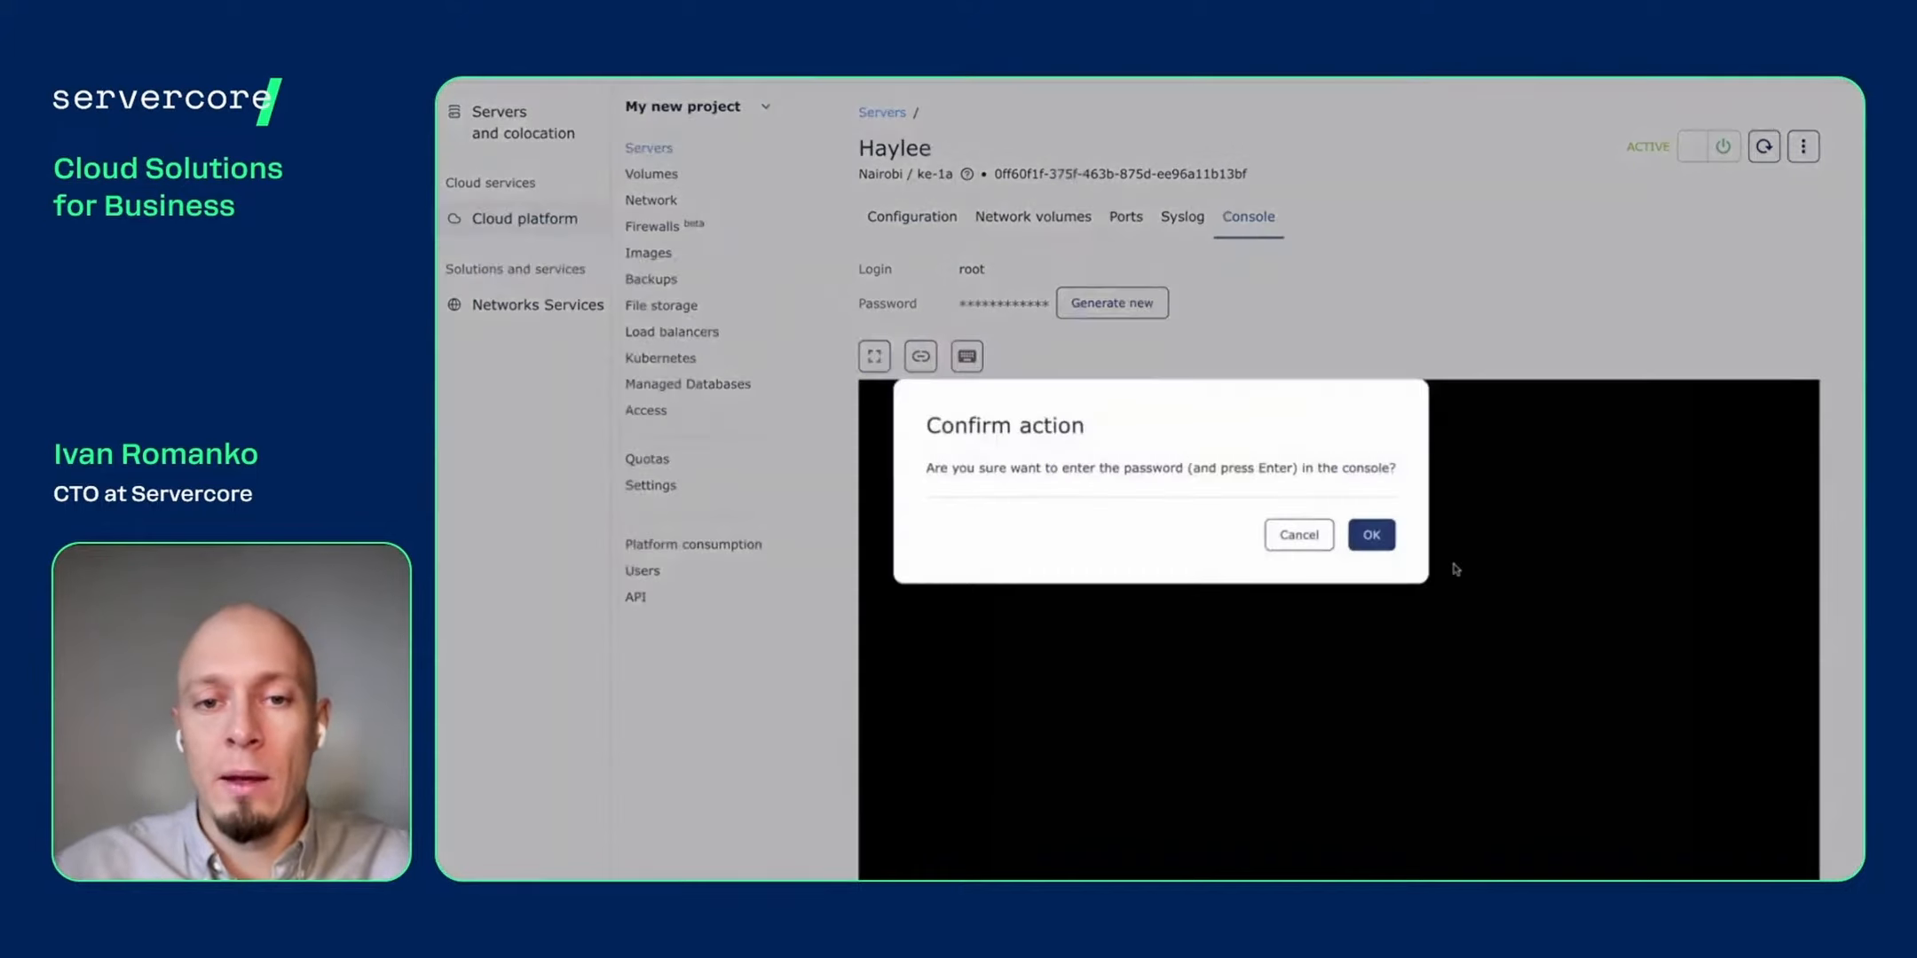
left_click(1371, 536)
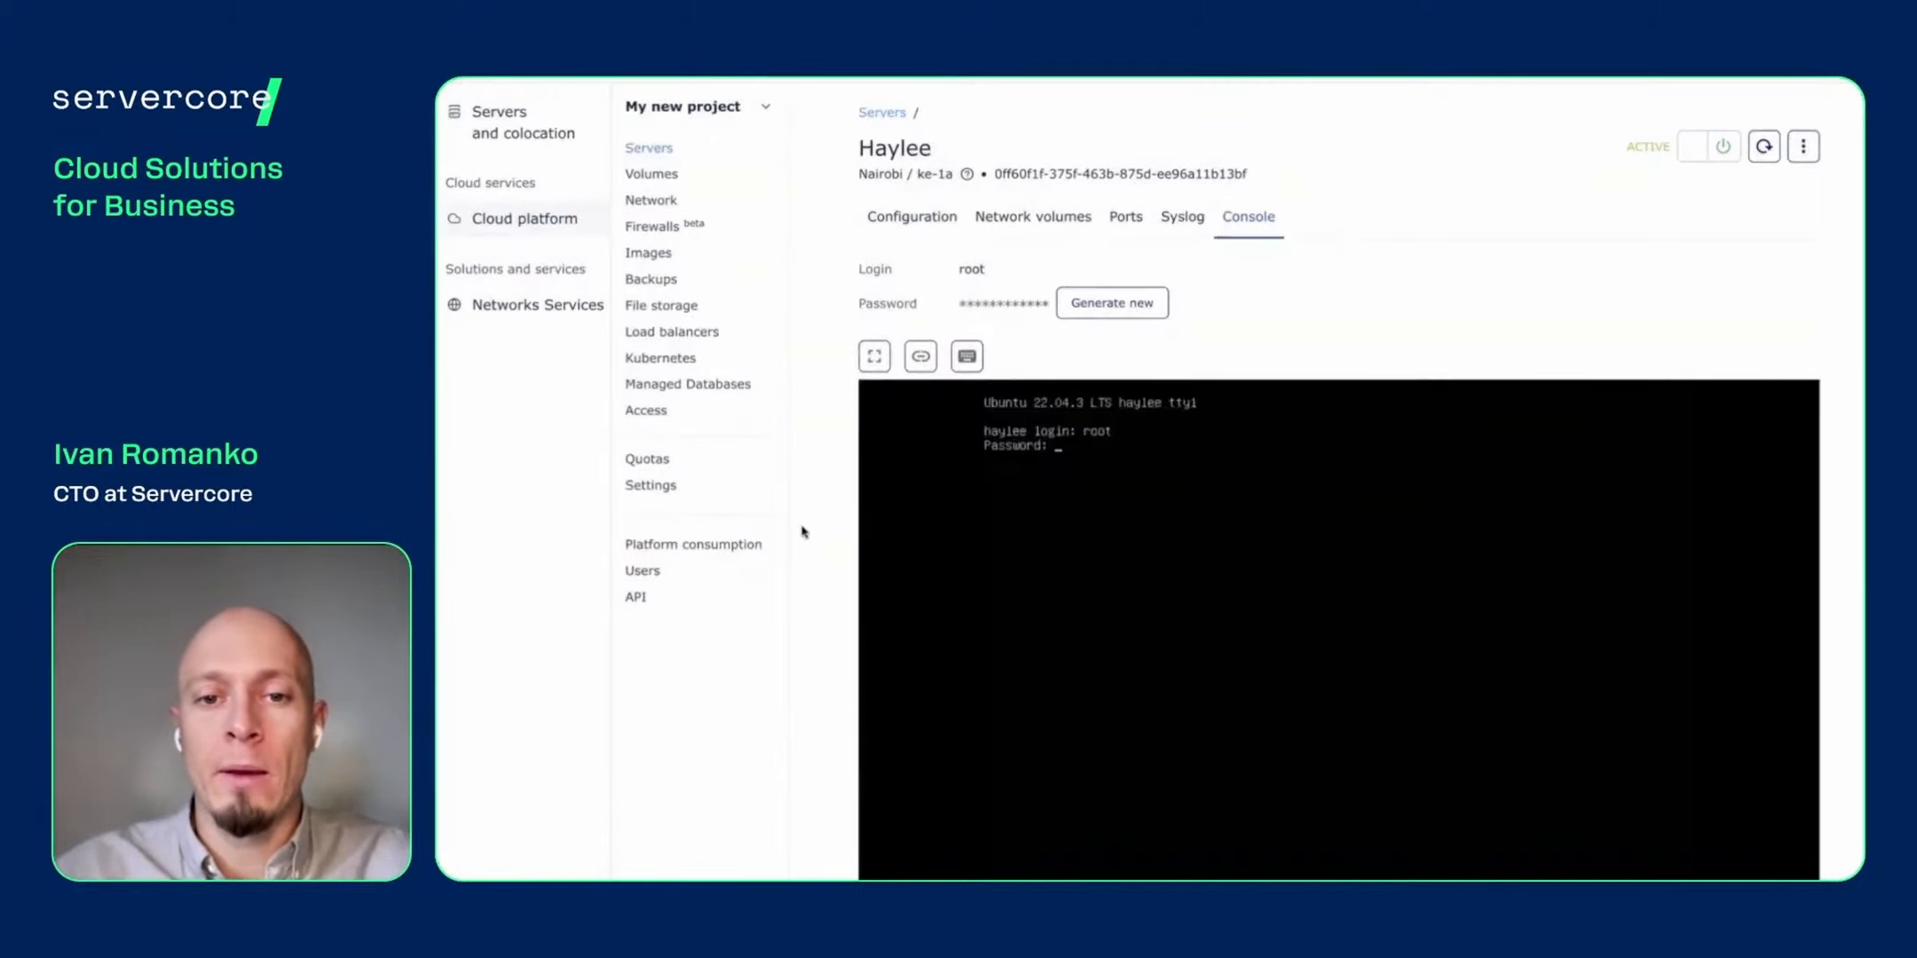
key("Return")
key("Return")
key("Return")
key("Return")
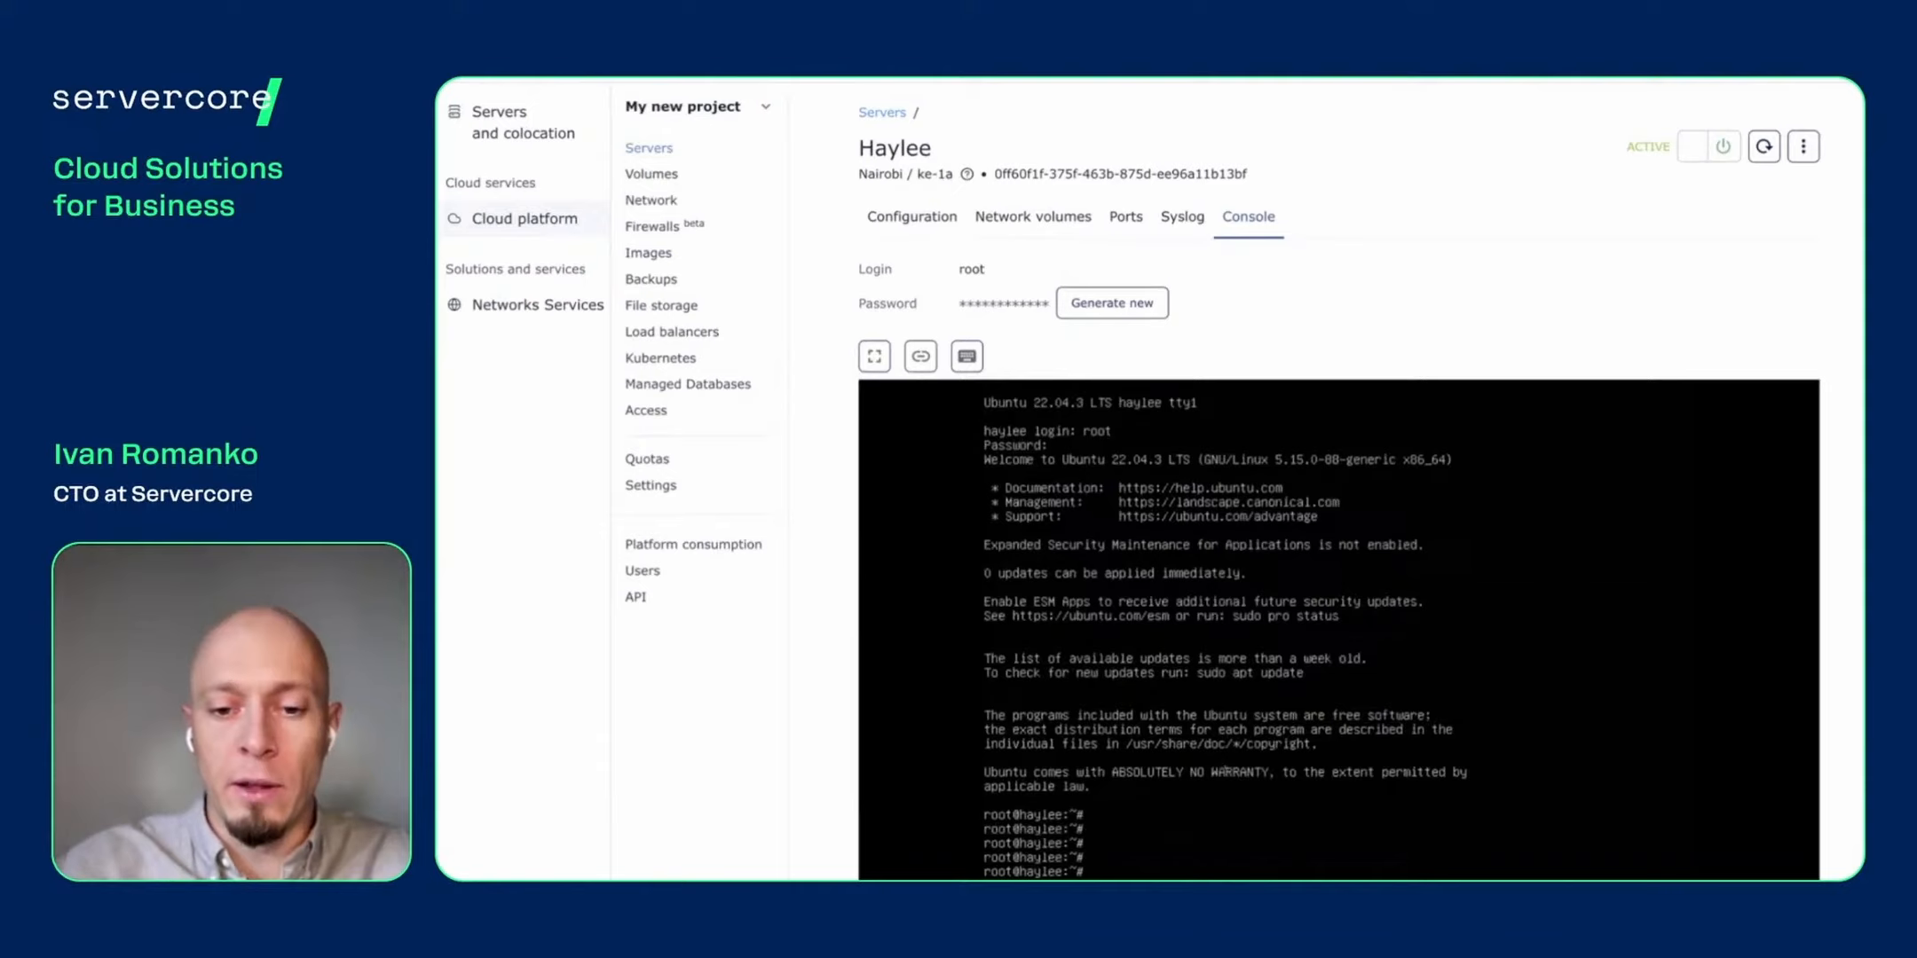
- Ping 8.8.8.8 and stop it with Ctrl+C, confirming 0% packet loss
type("PING 8.8.88")
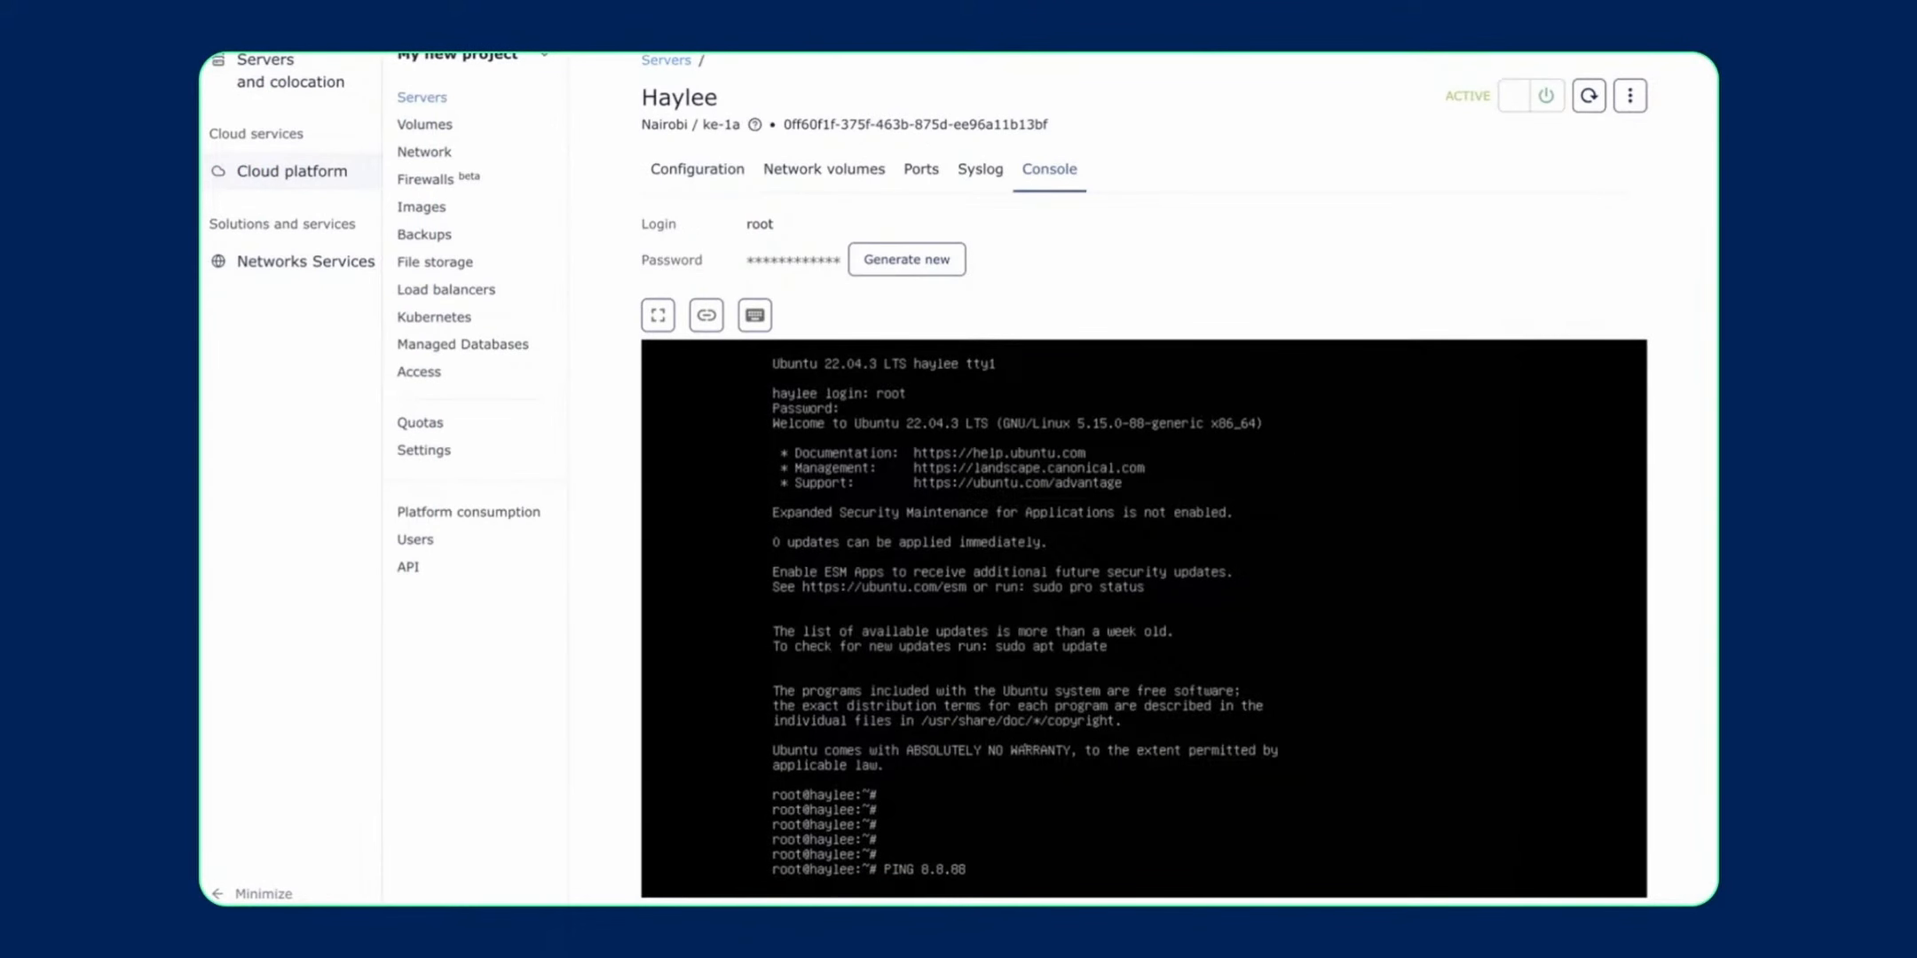
key("Return")
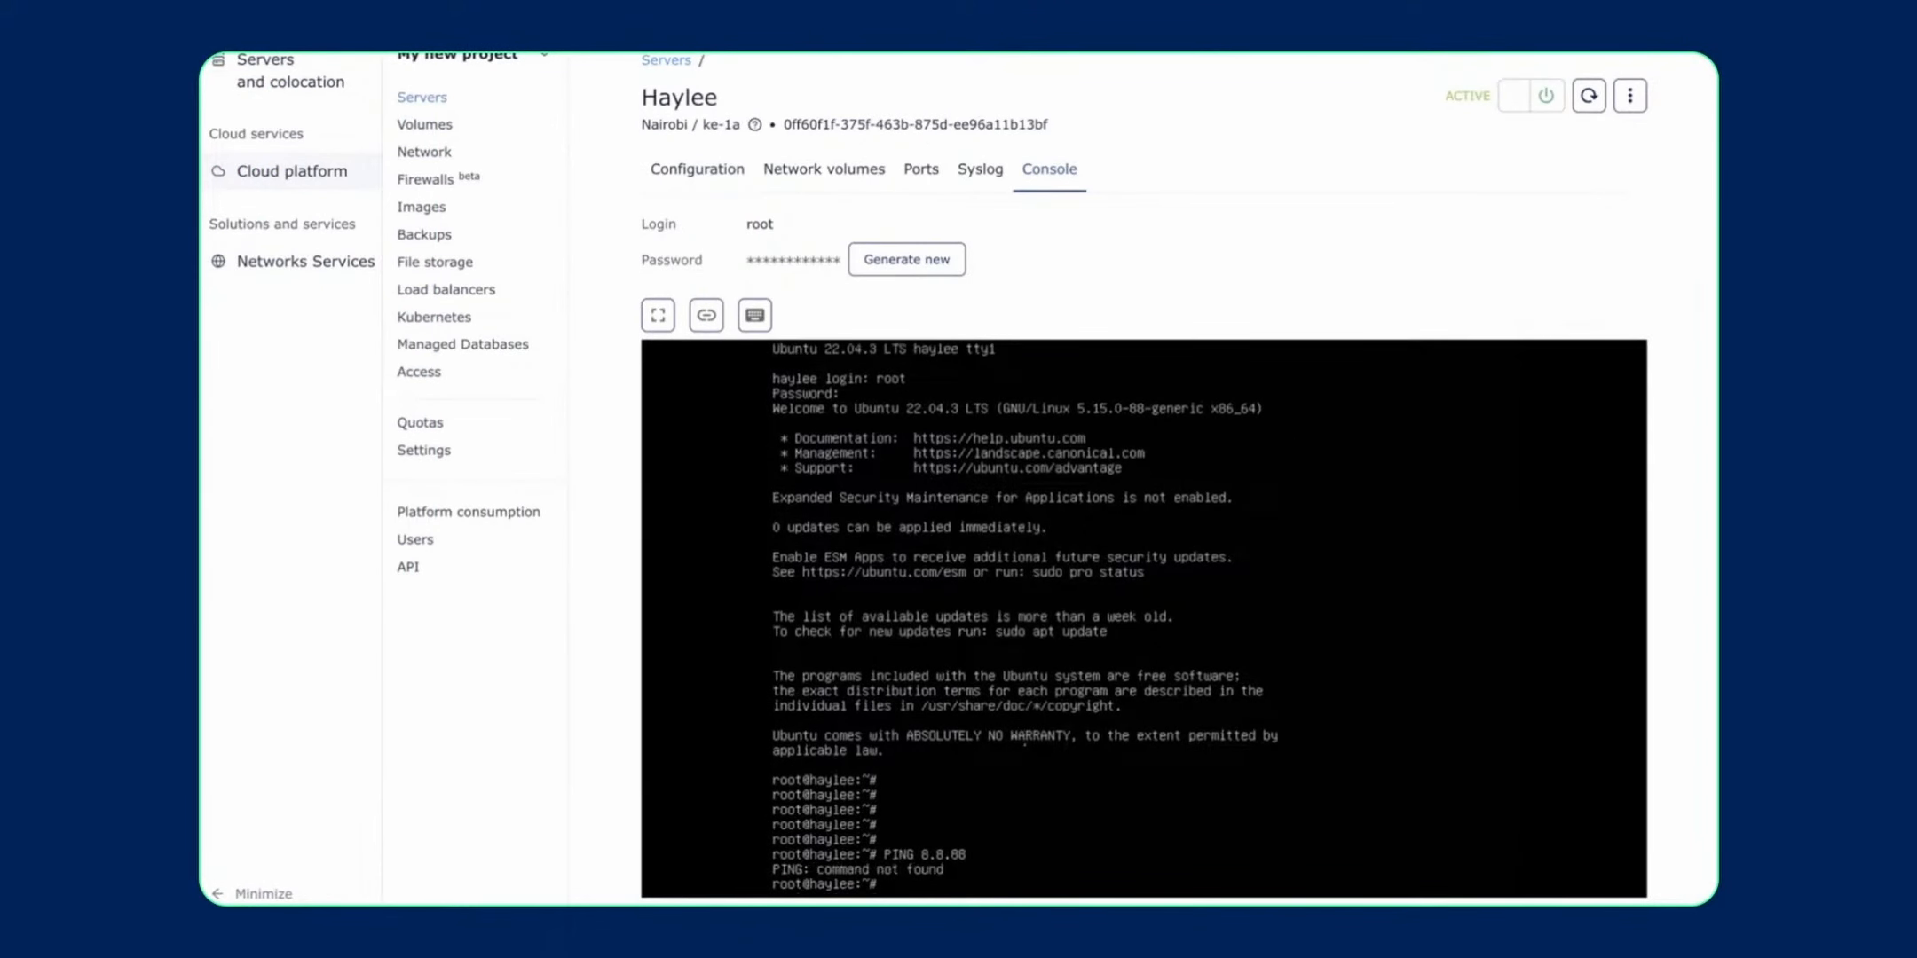
type("ping 8.8.8")
key("Return")
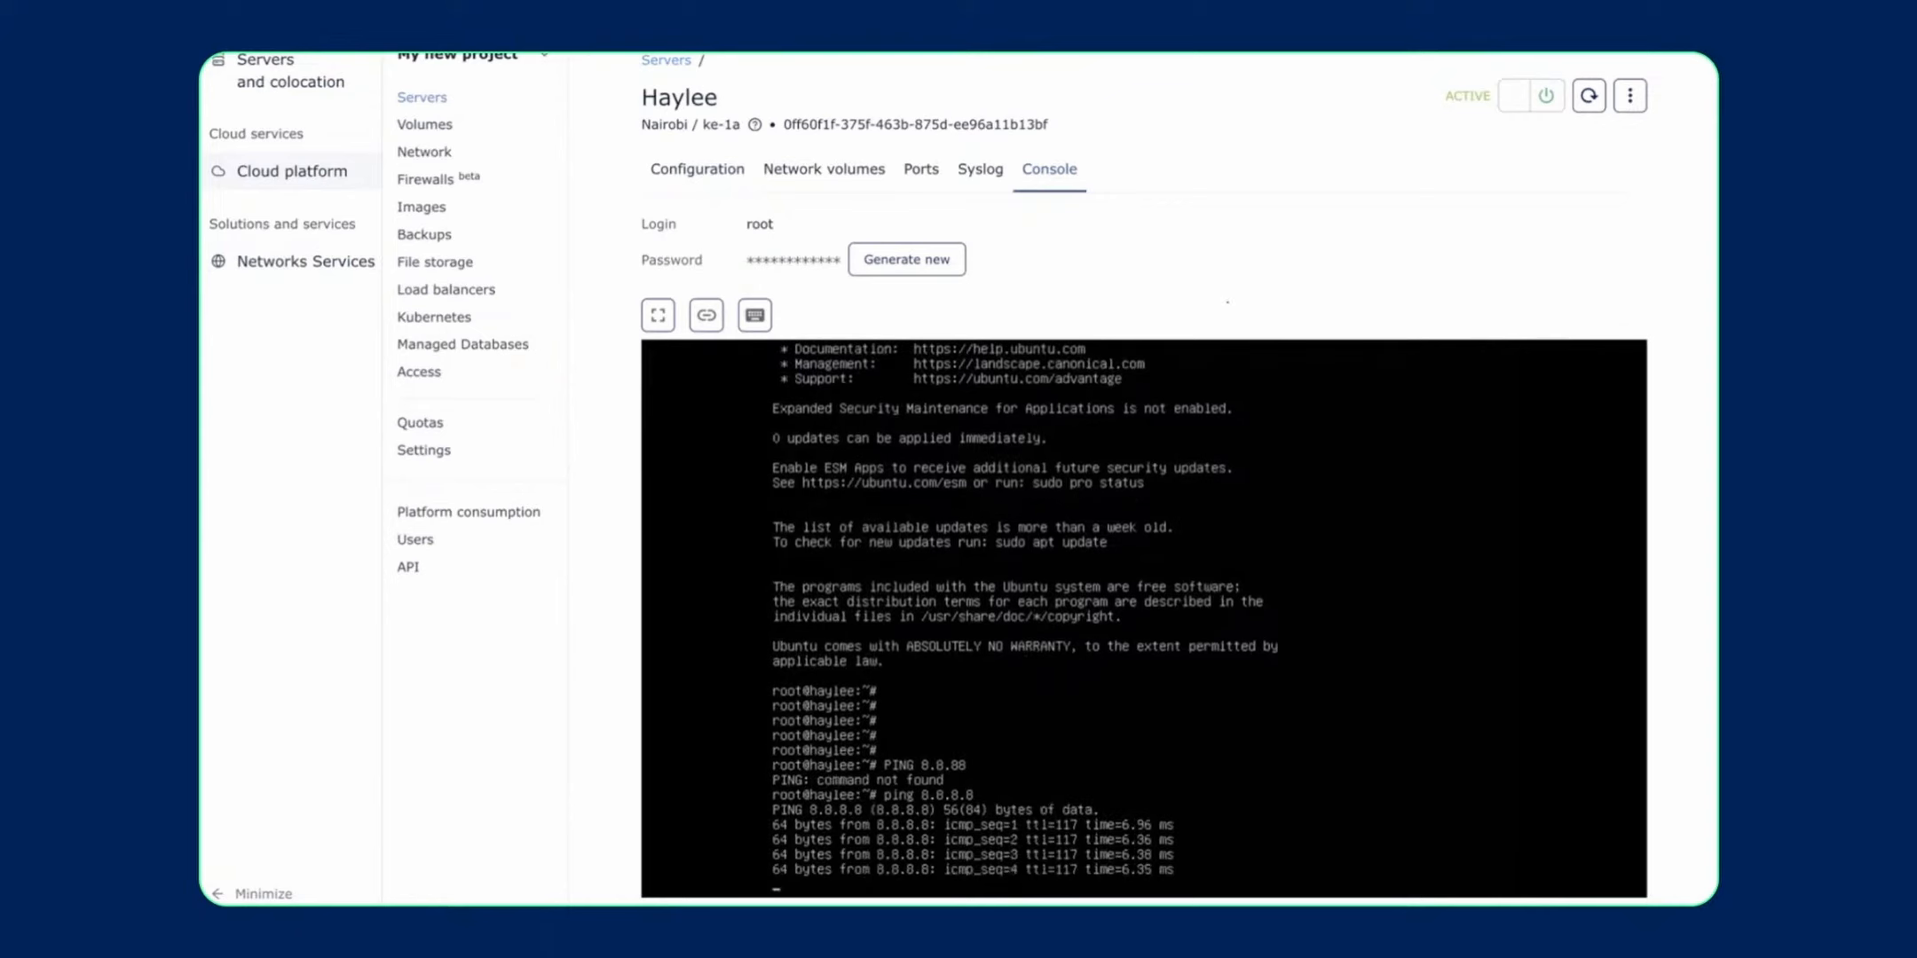
key("ctrl+c")
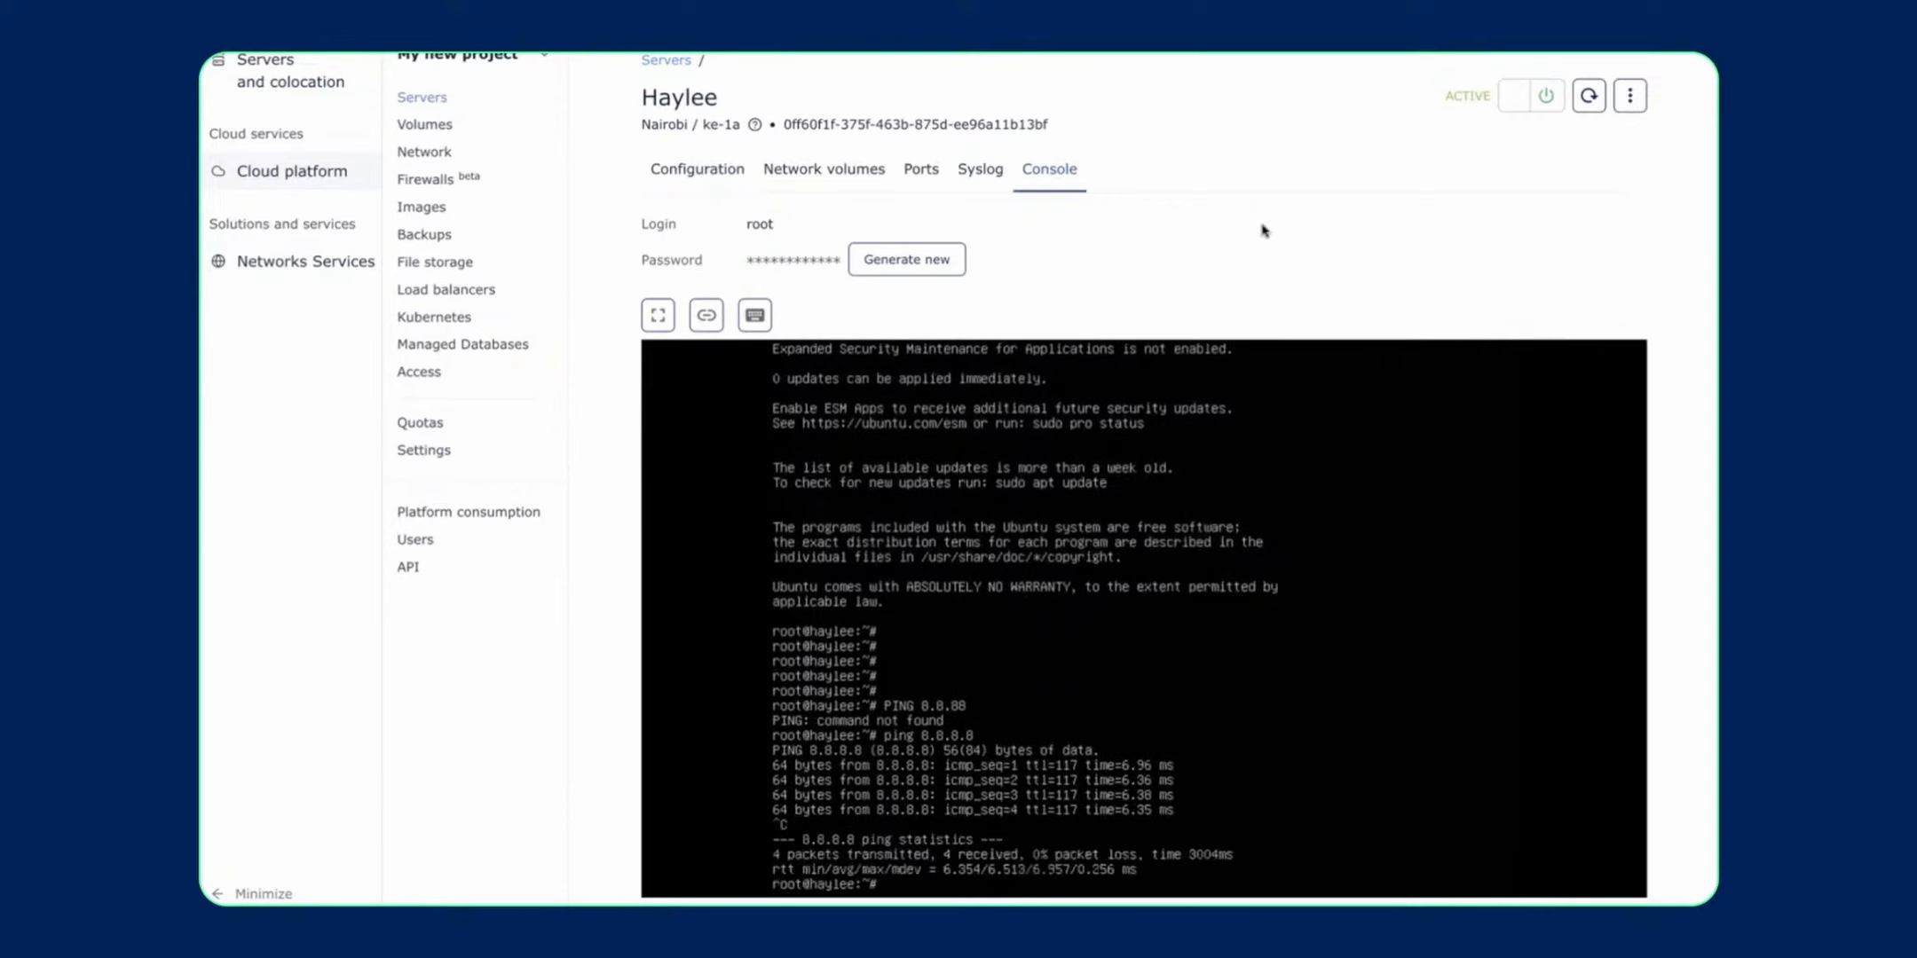
left_click(706, 179)
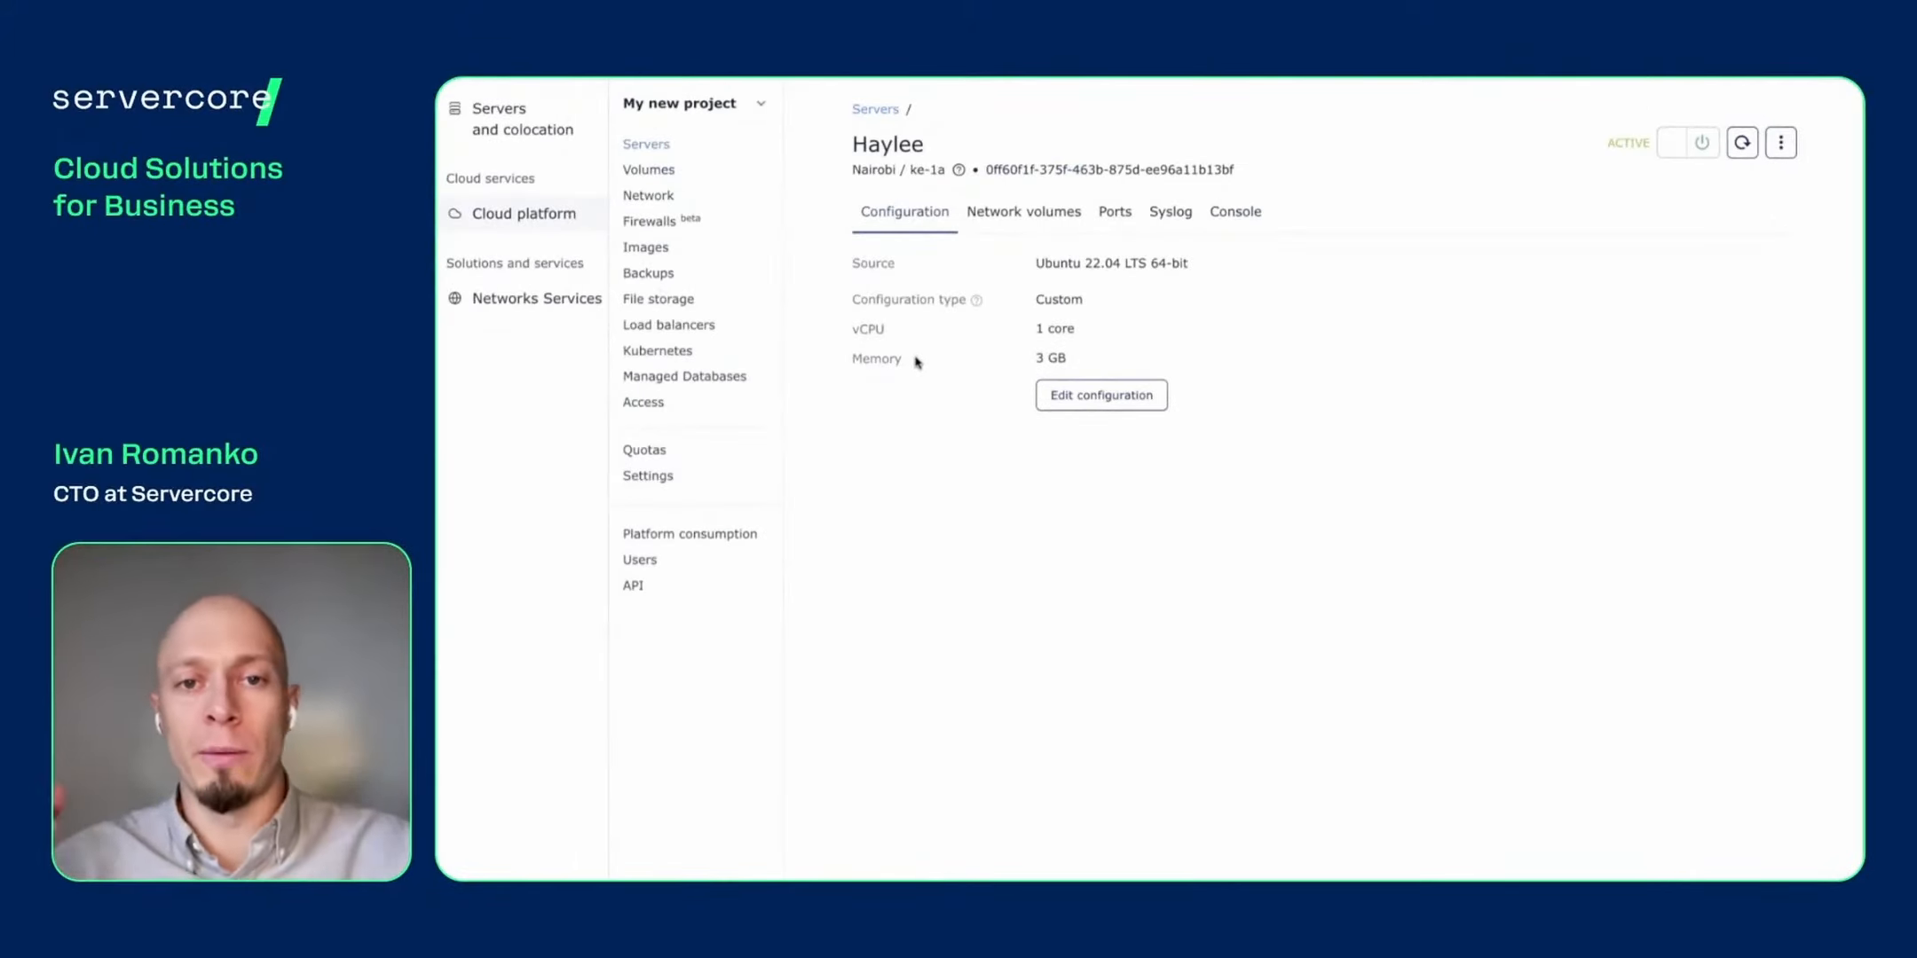
- In Haylee's configuration editor, raise the custom vCPU count to the 8-core maximum
left_click(1095, 412)
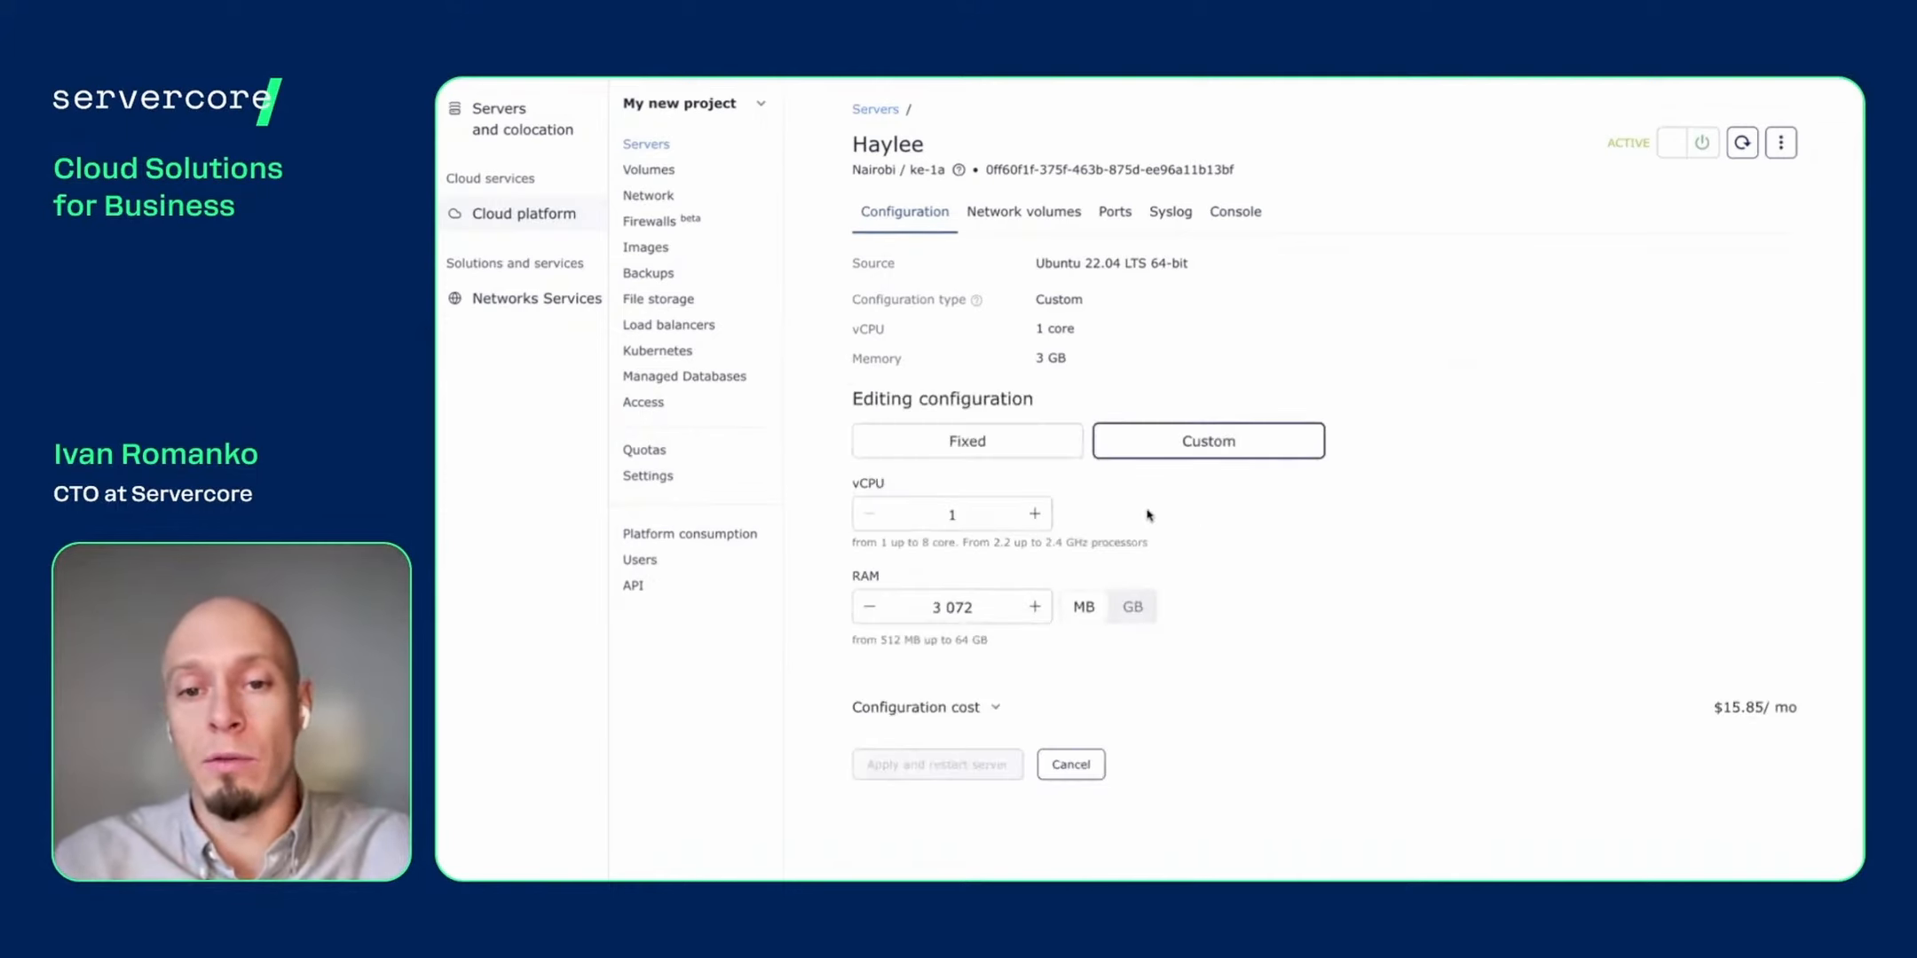
left_click(1035, 514)
left_click(1035, 514)
left_click(1035, 513)
left_click(1037, 517)
left_click(1039, 519)
left_click(1039, 520)
left_click(1038, 519)
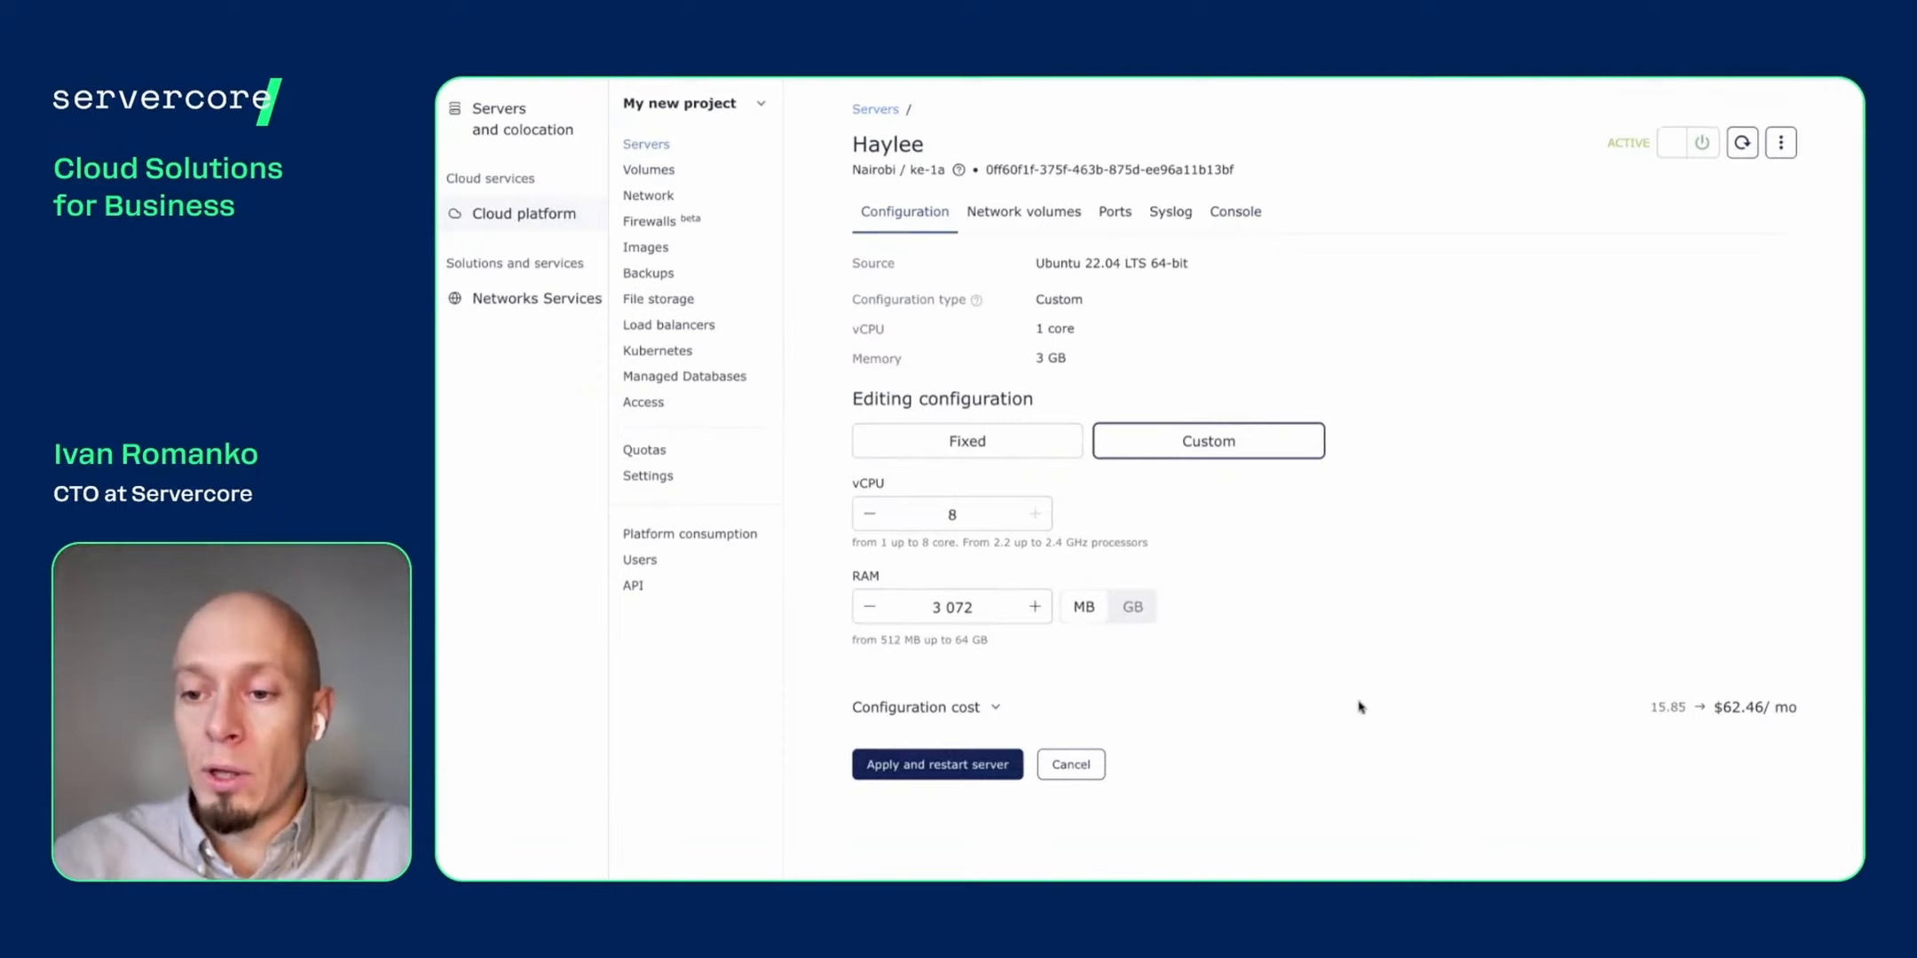
- Check the $62.46/mo cost breakdown, then switch to Fixed configurations
left_click_drag(1774, 710, 1708, 719)
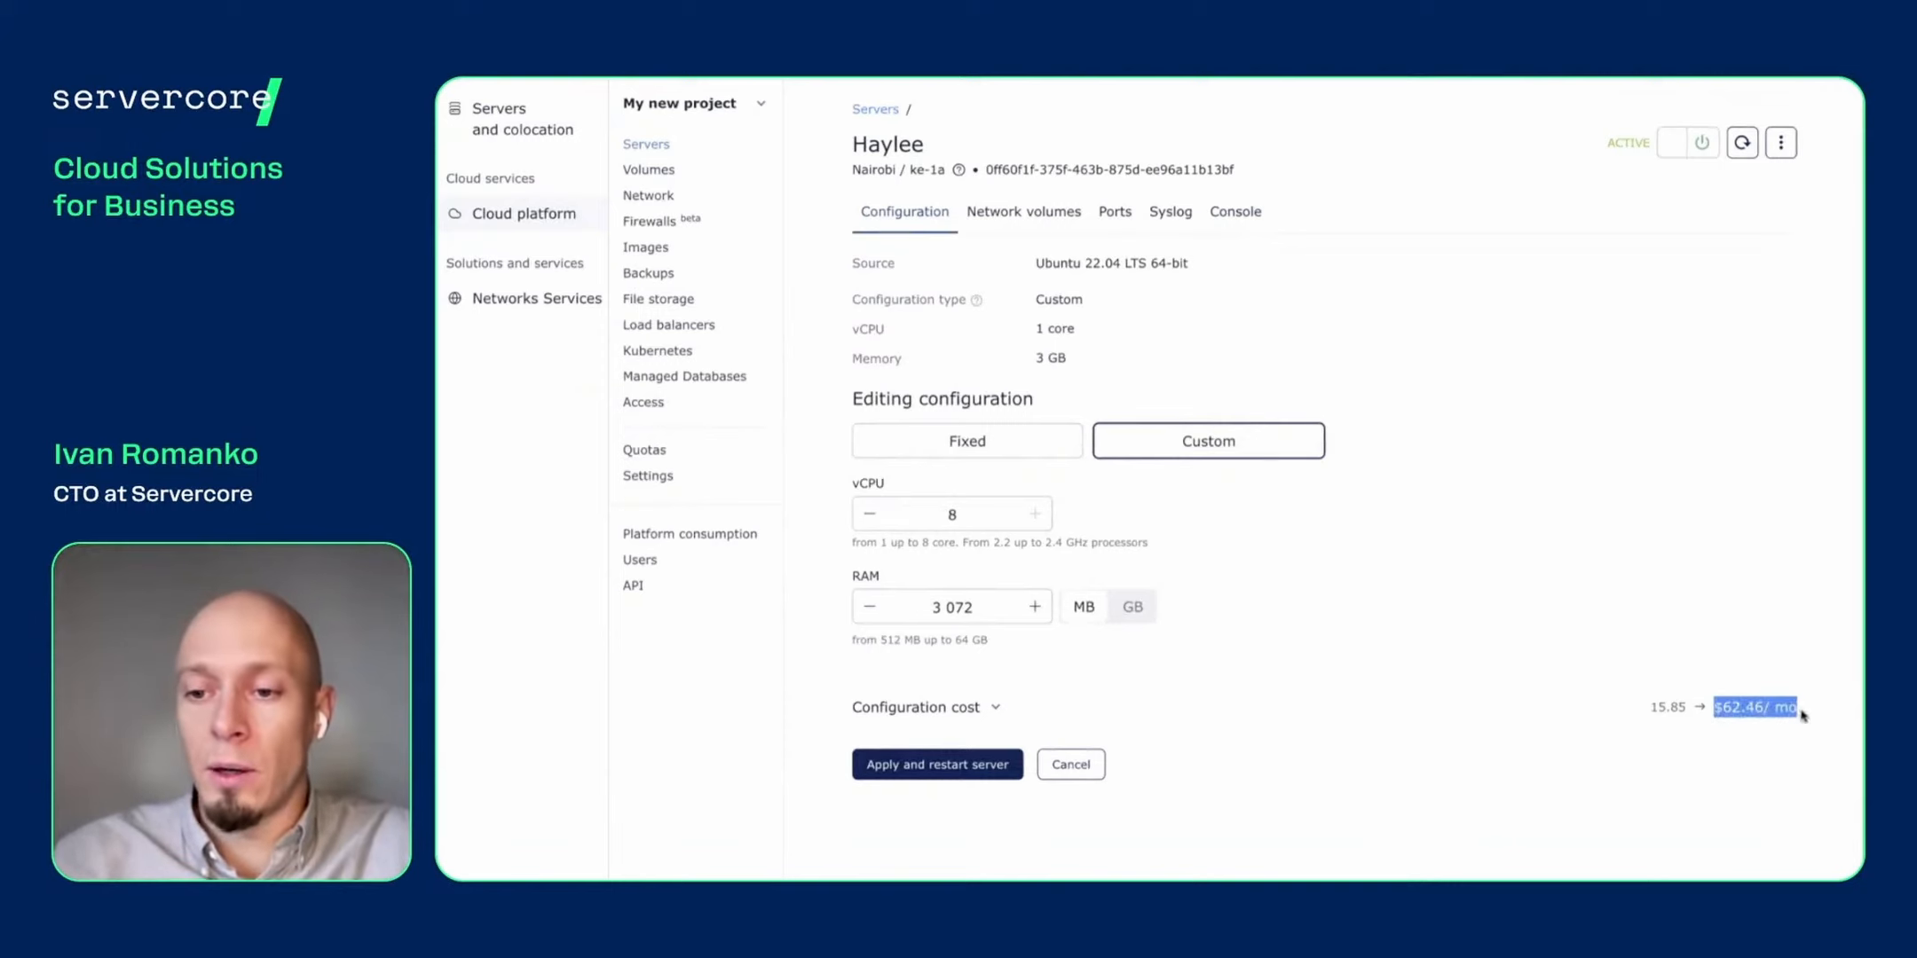
left_click(1000, 726)
left_click(997, 714)
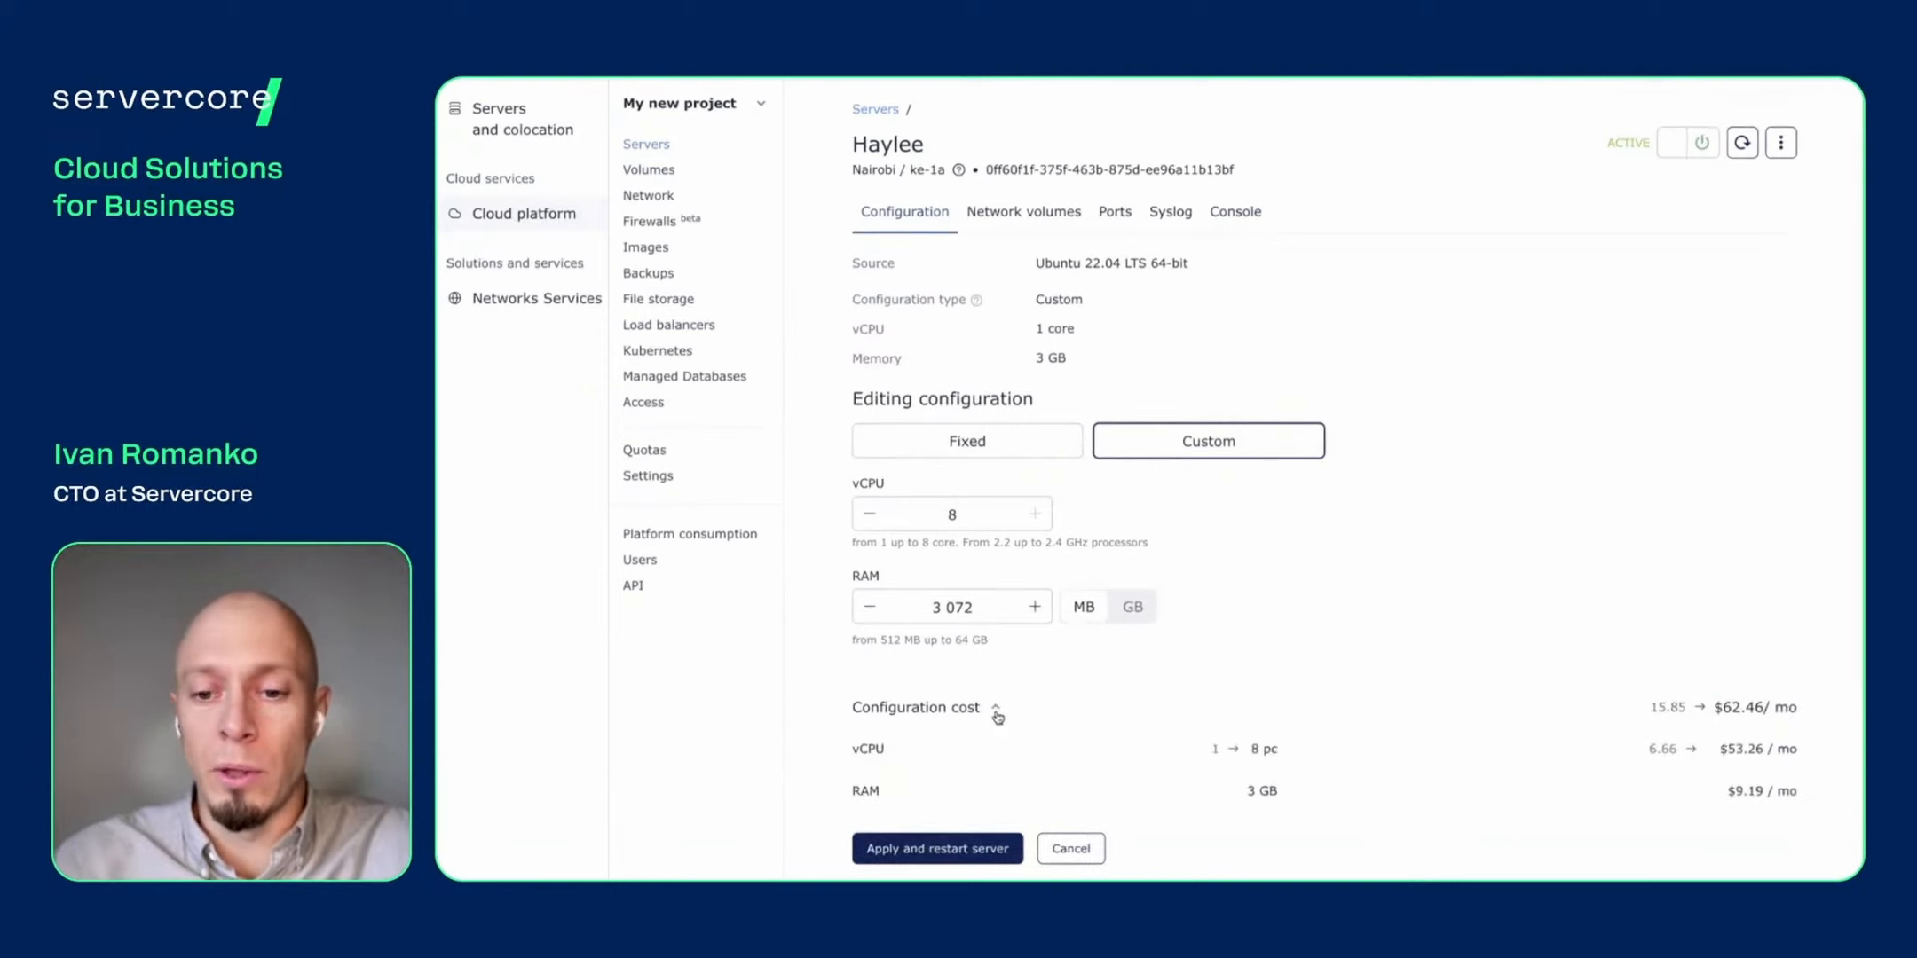
left_click(995, 710)
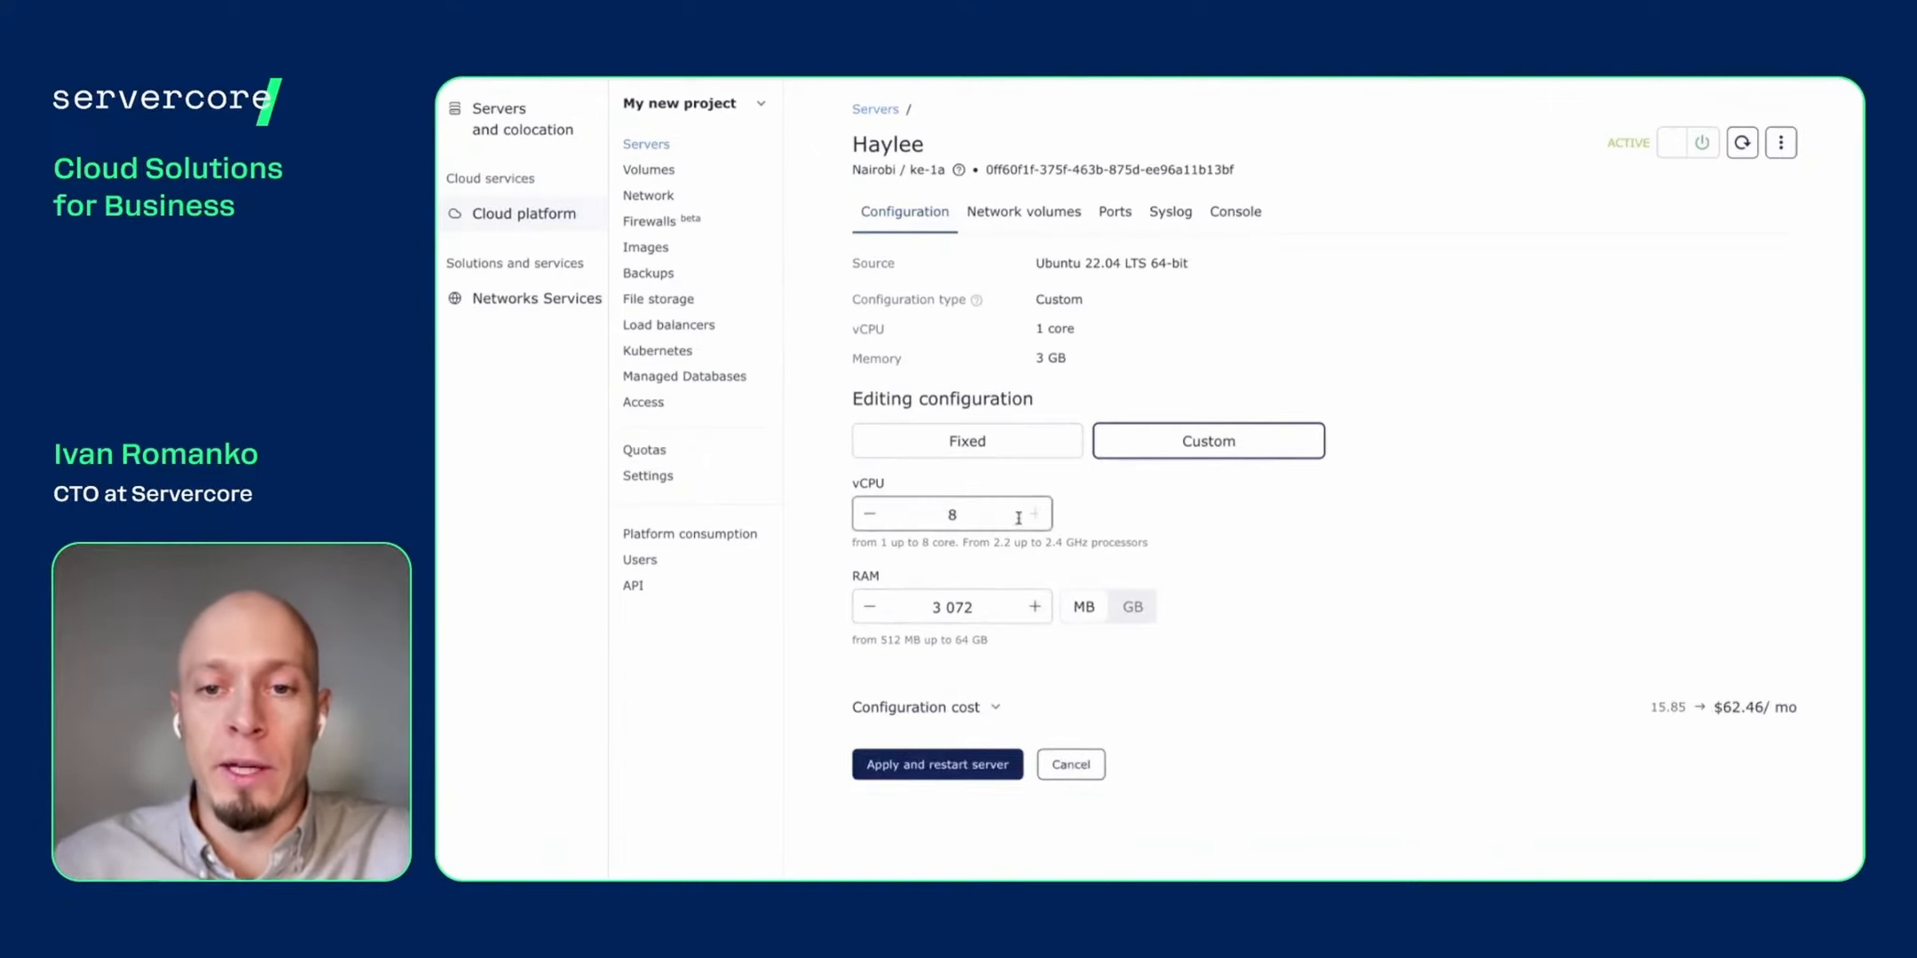
left_click(974, 455)
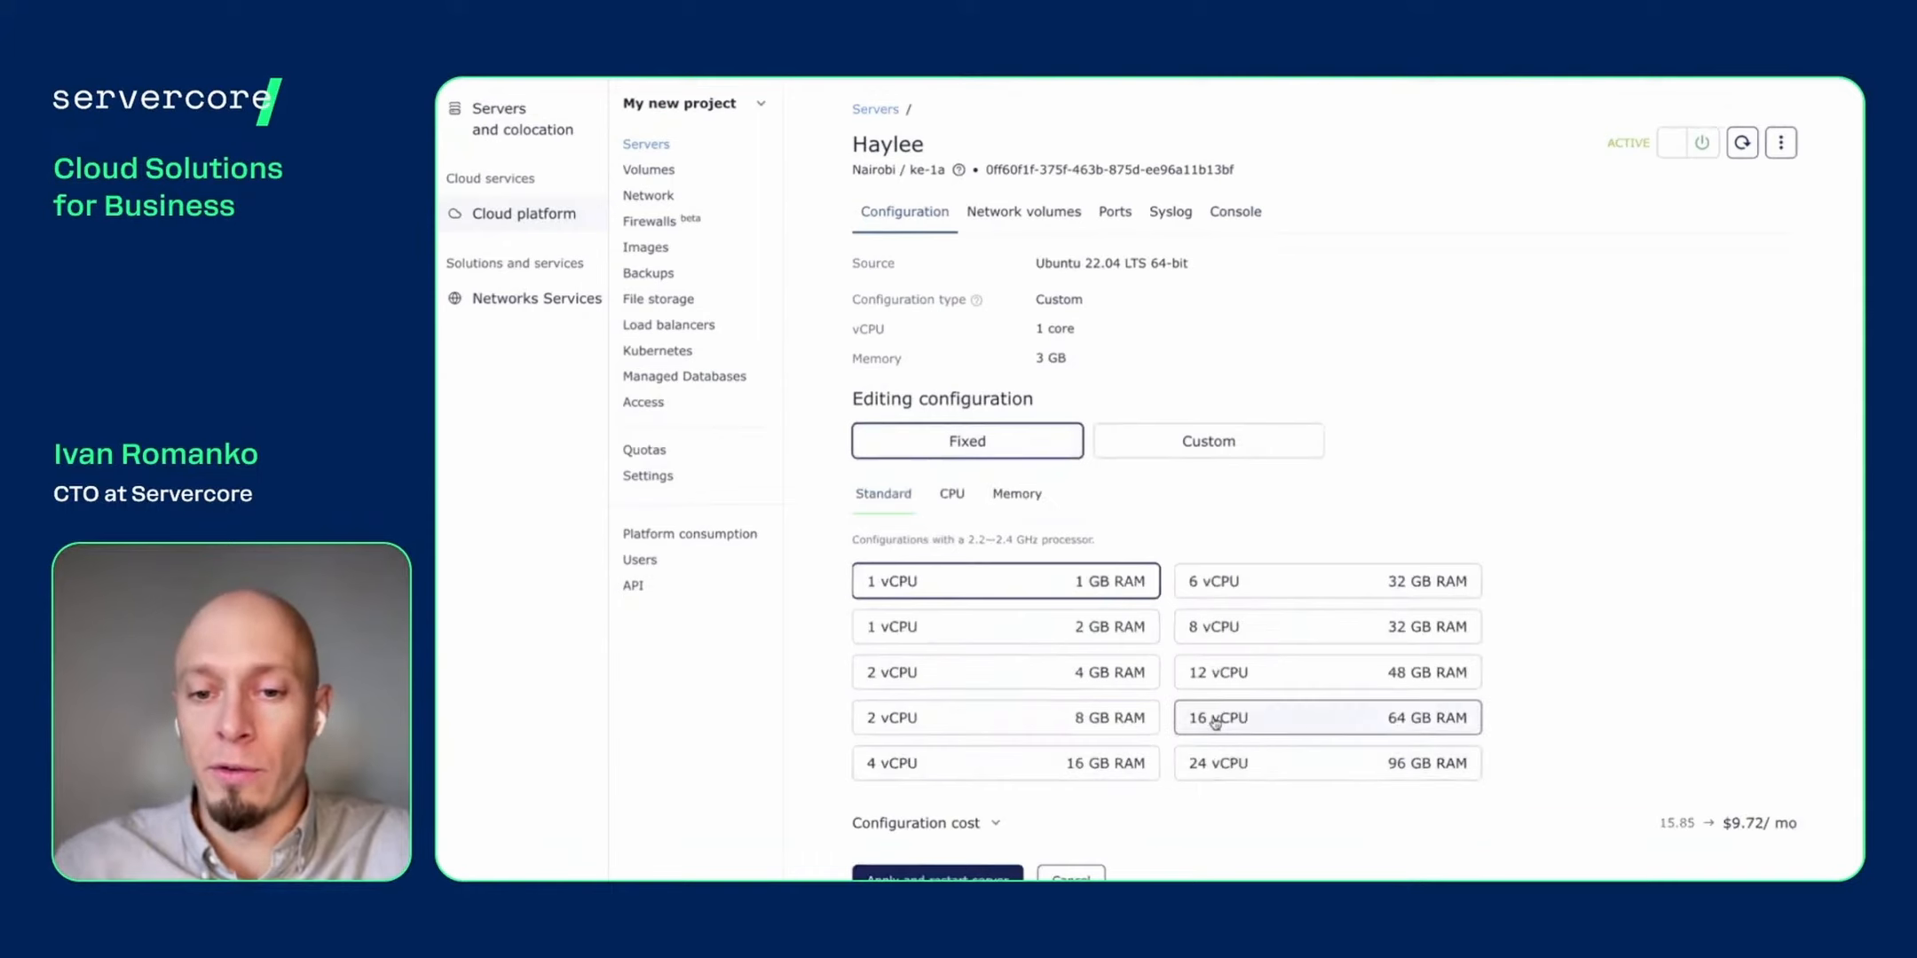
- Choose the 12 vCPU / 48 GB RAM preset ($227.00/mo) and watch status change from ACTIVE to RESIZE_PREP
left_click(1261, 683)
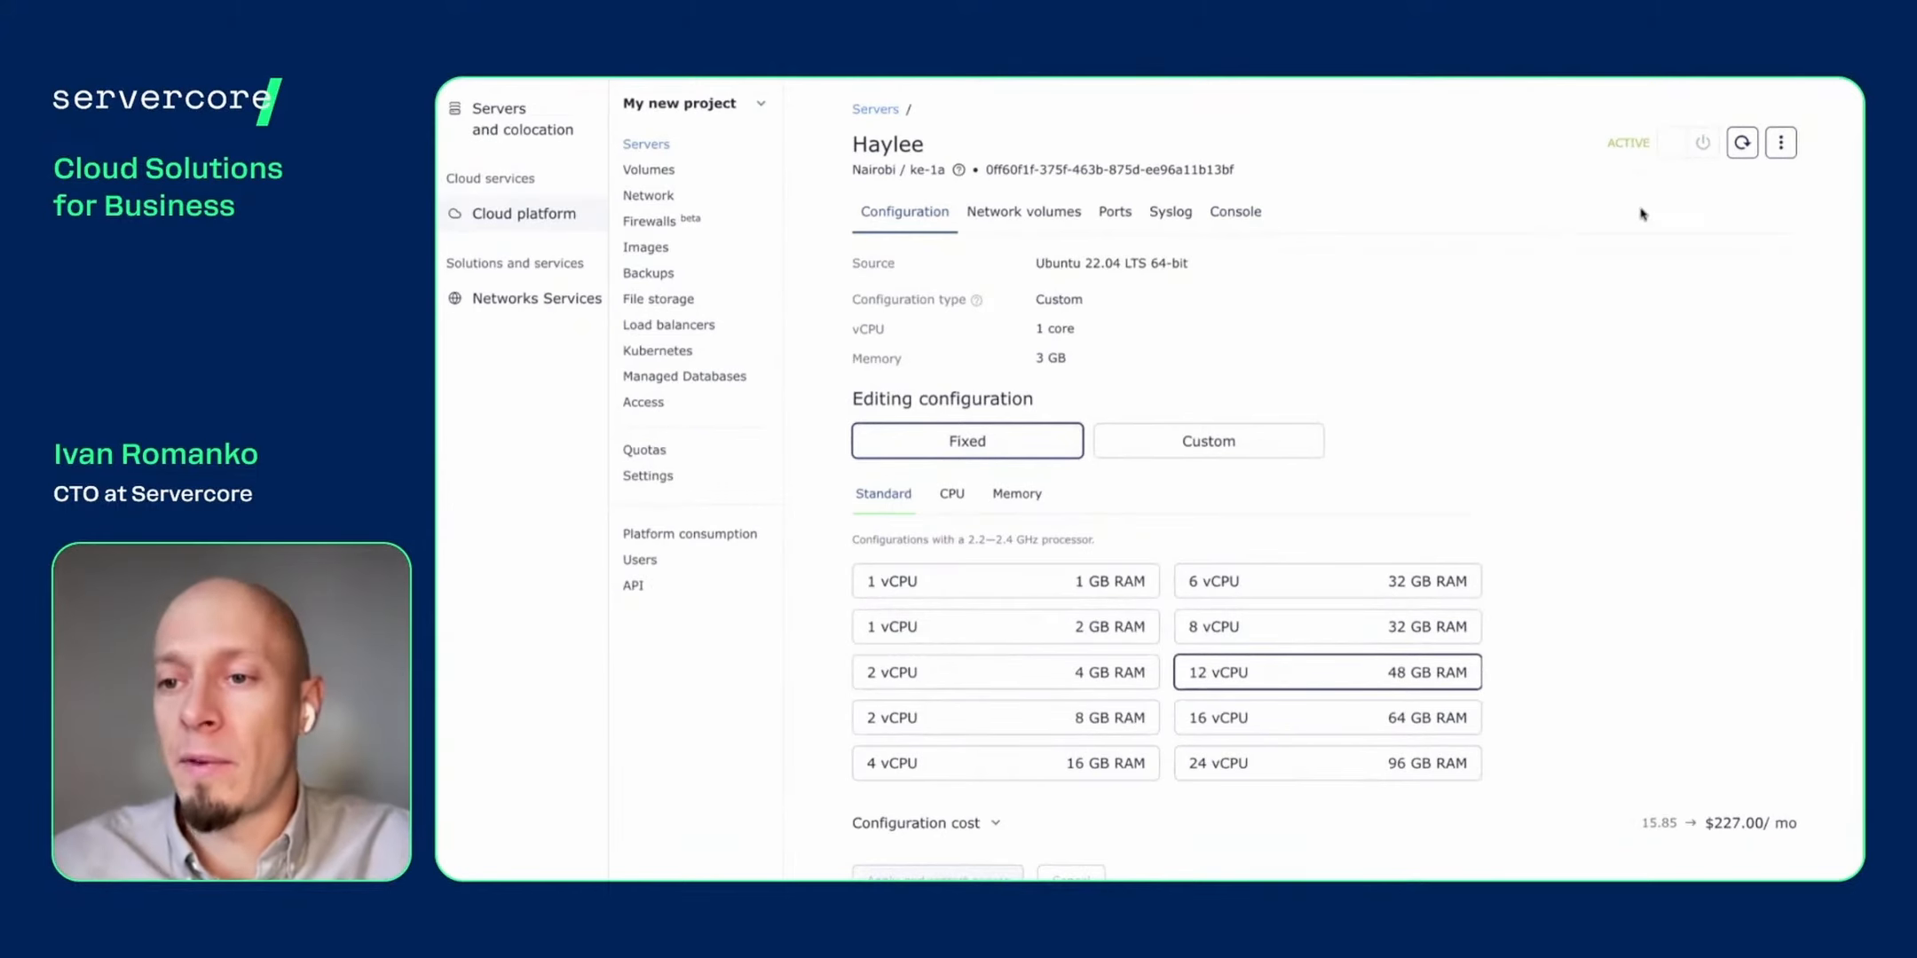
double_click(1639, 147)
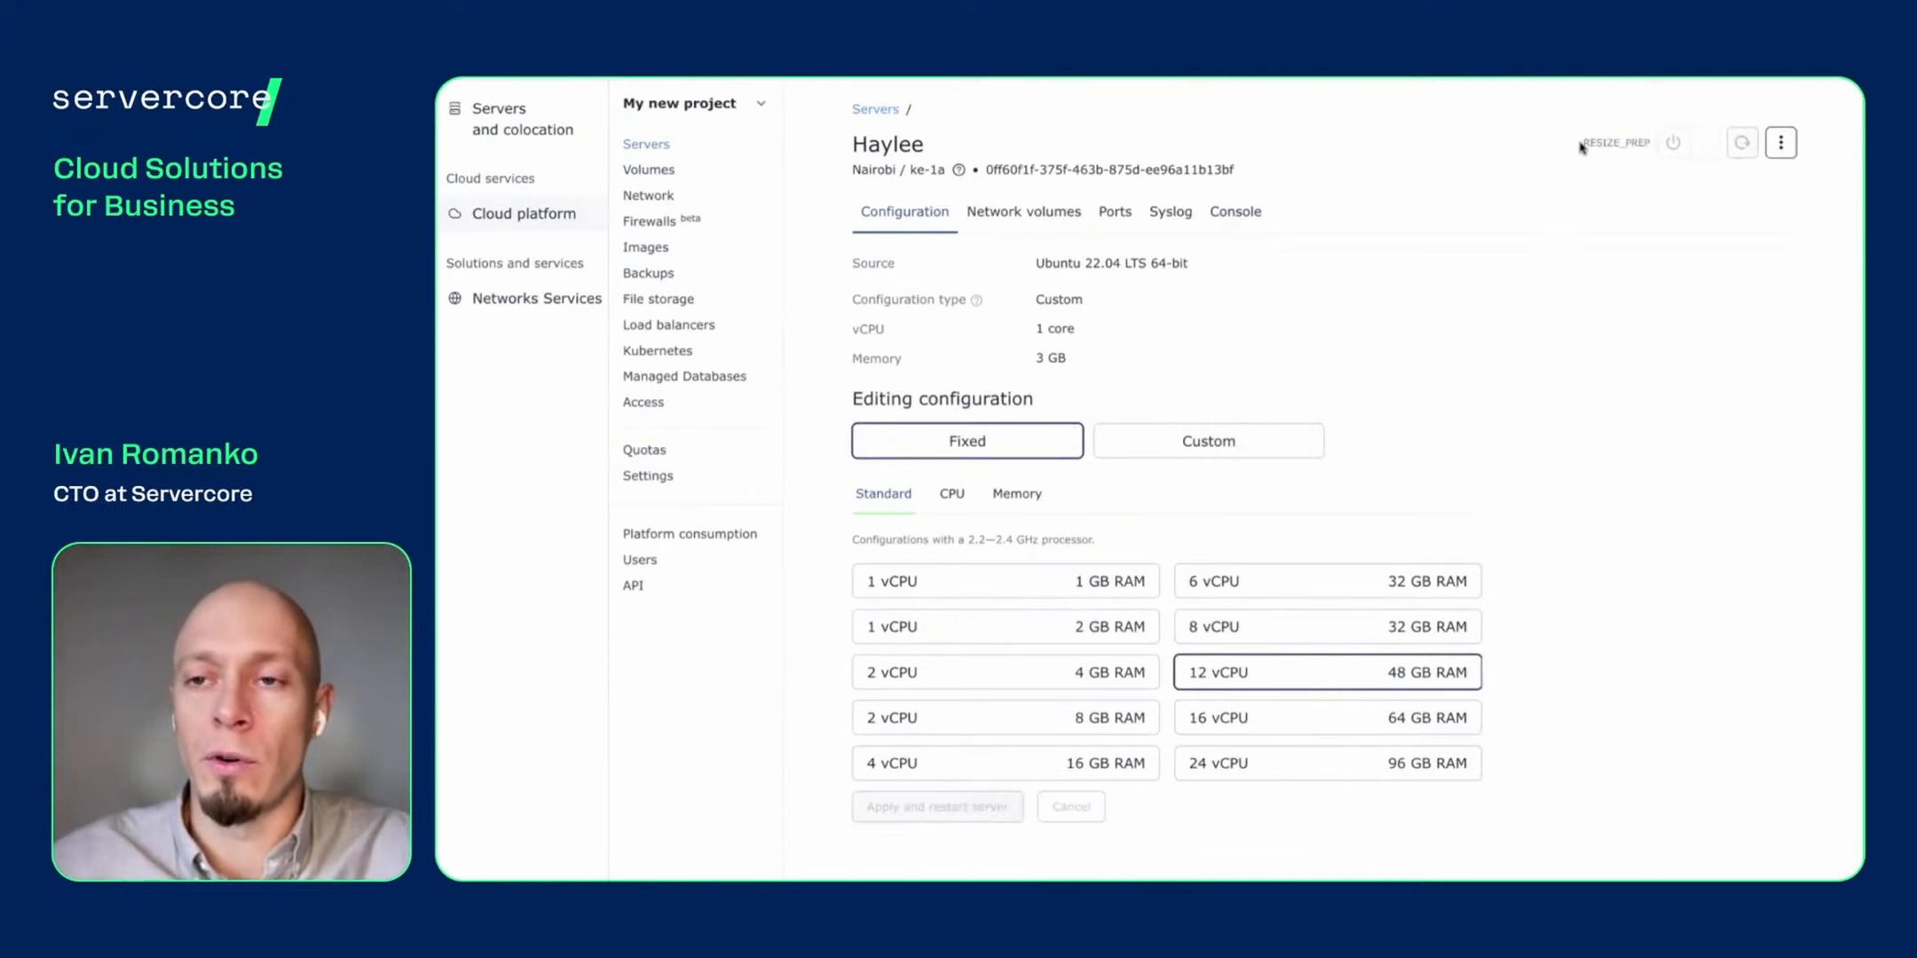
left_click_drag(1584, 147, 1658, 147)
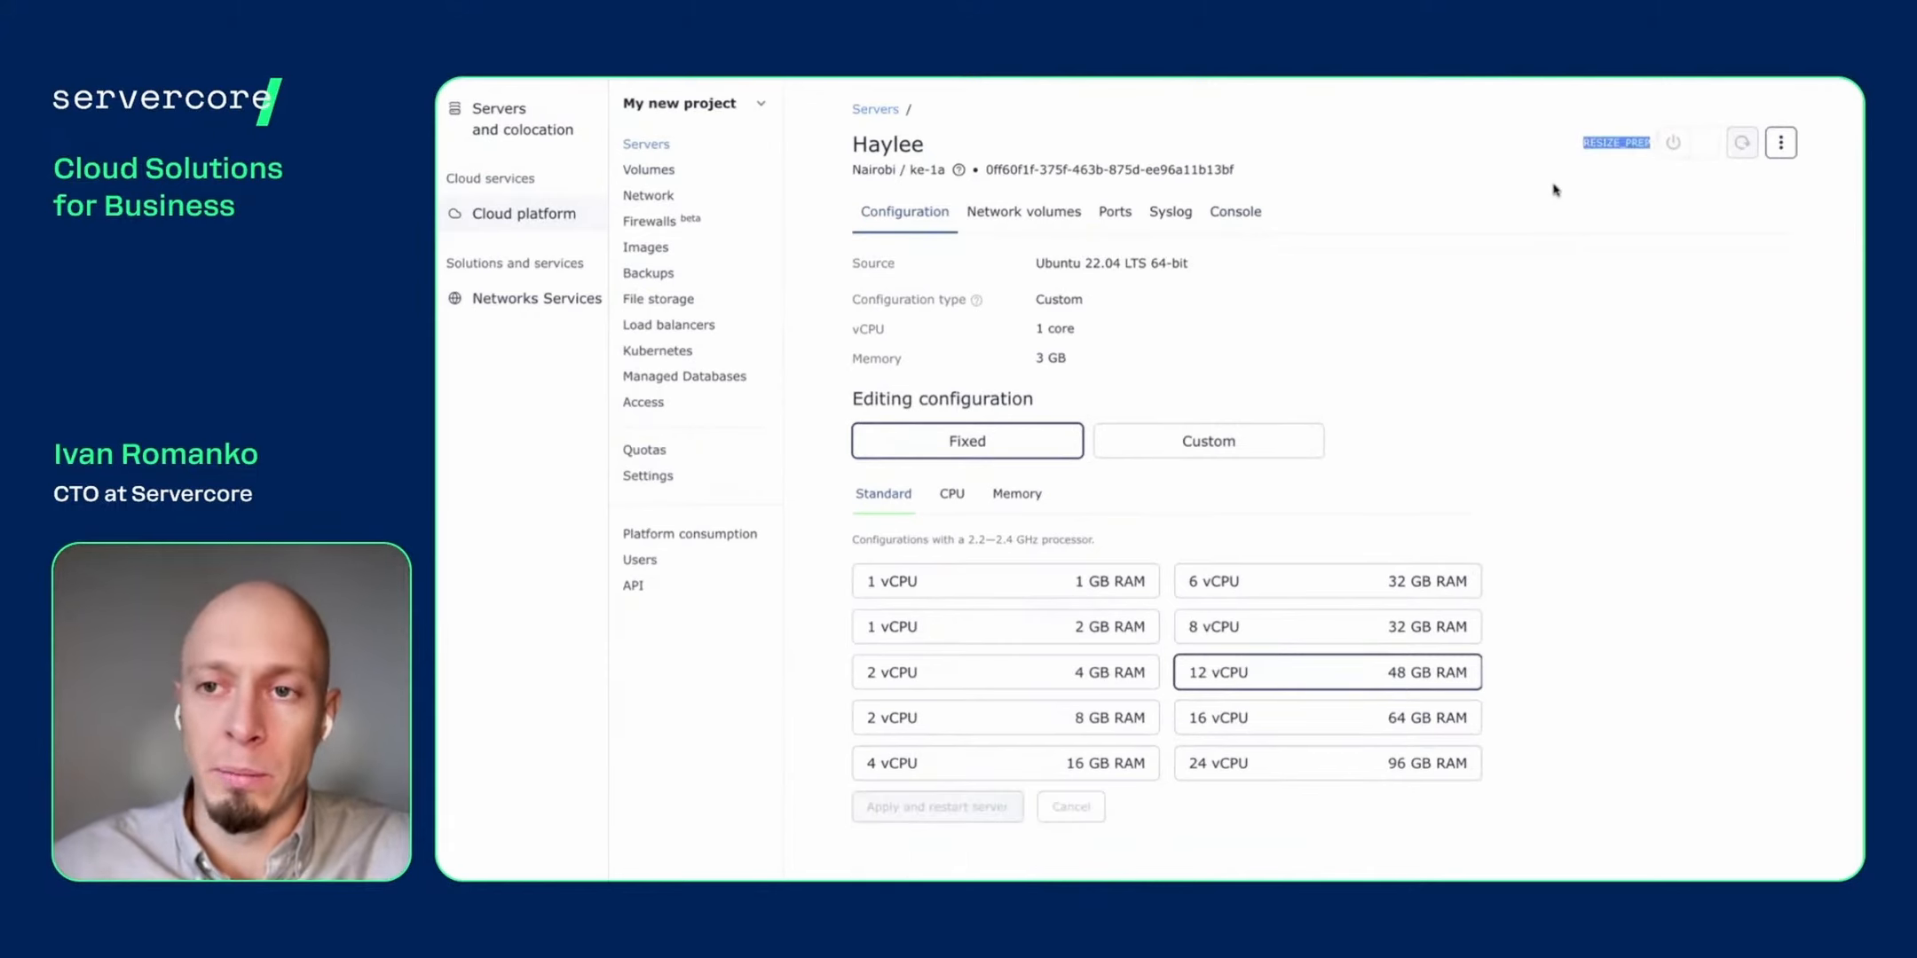
left_click(1514, 181)
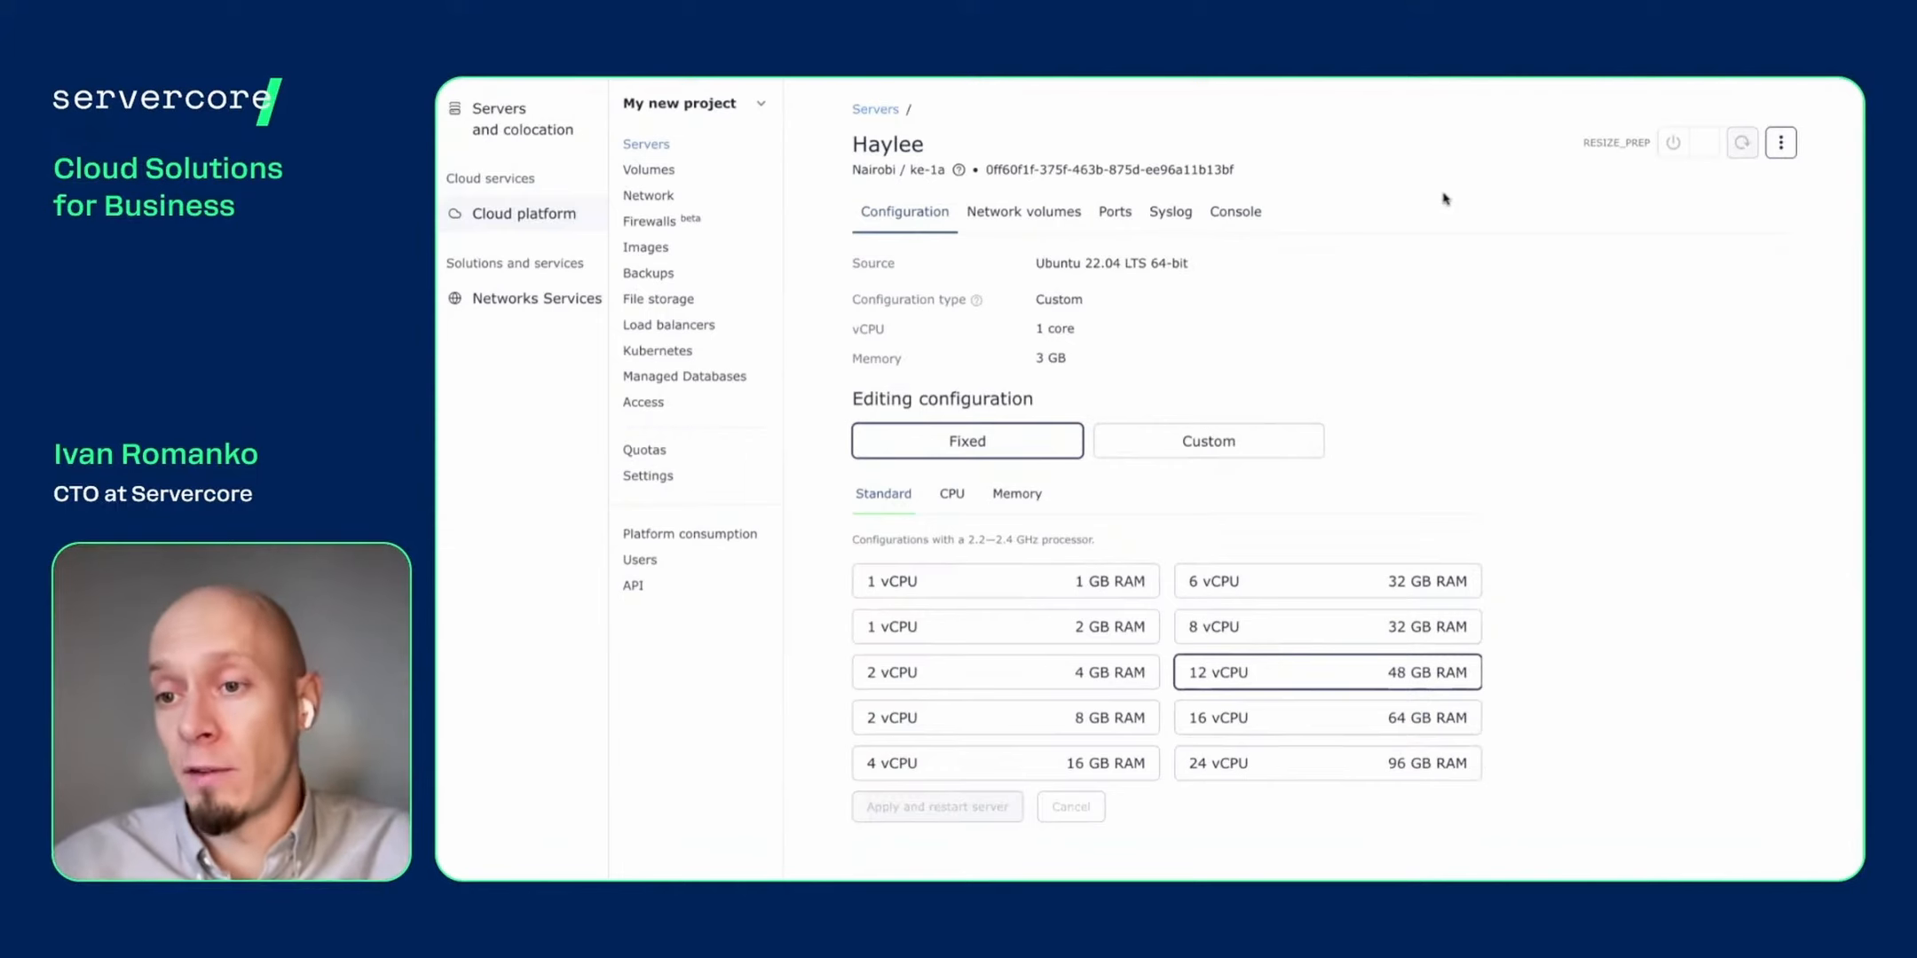
- Resize disk-for-Haylee-#1 in Network volumes from 20 GB to 25 GB and save it
left_click(1021, 217)
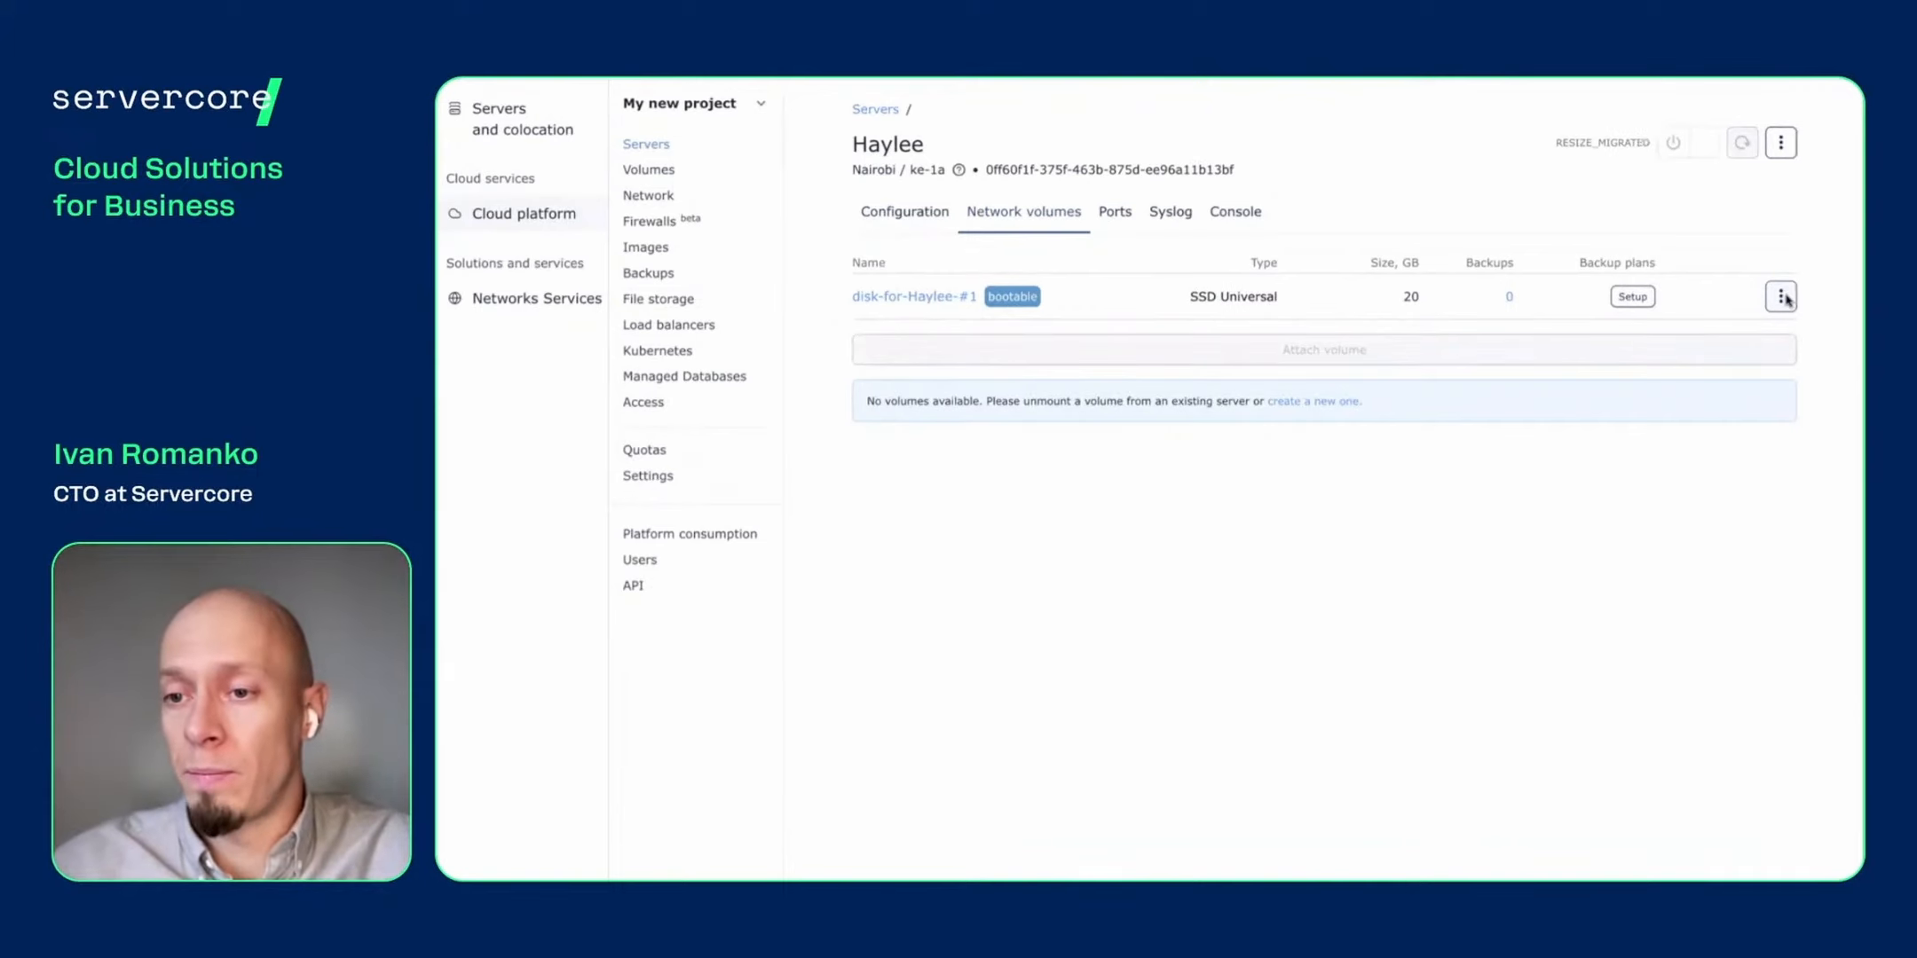
left_click(1784, 298)
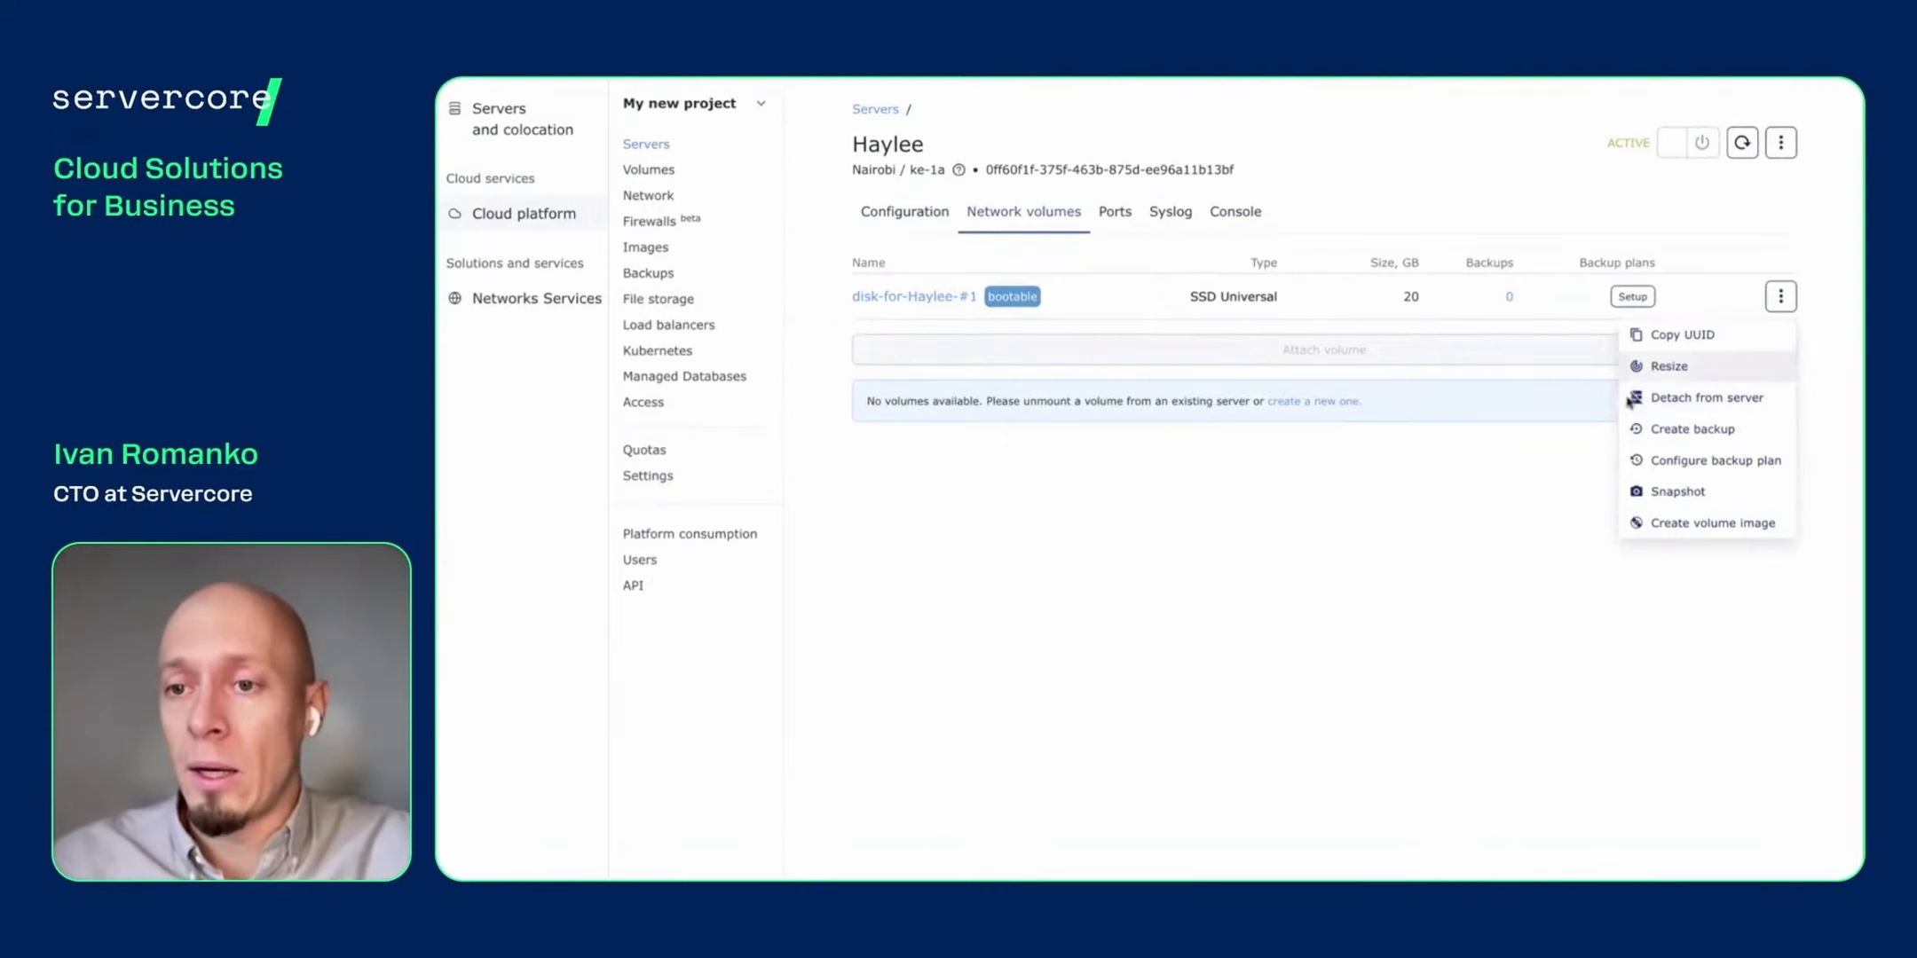
left_click(1682, 371)
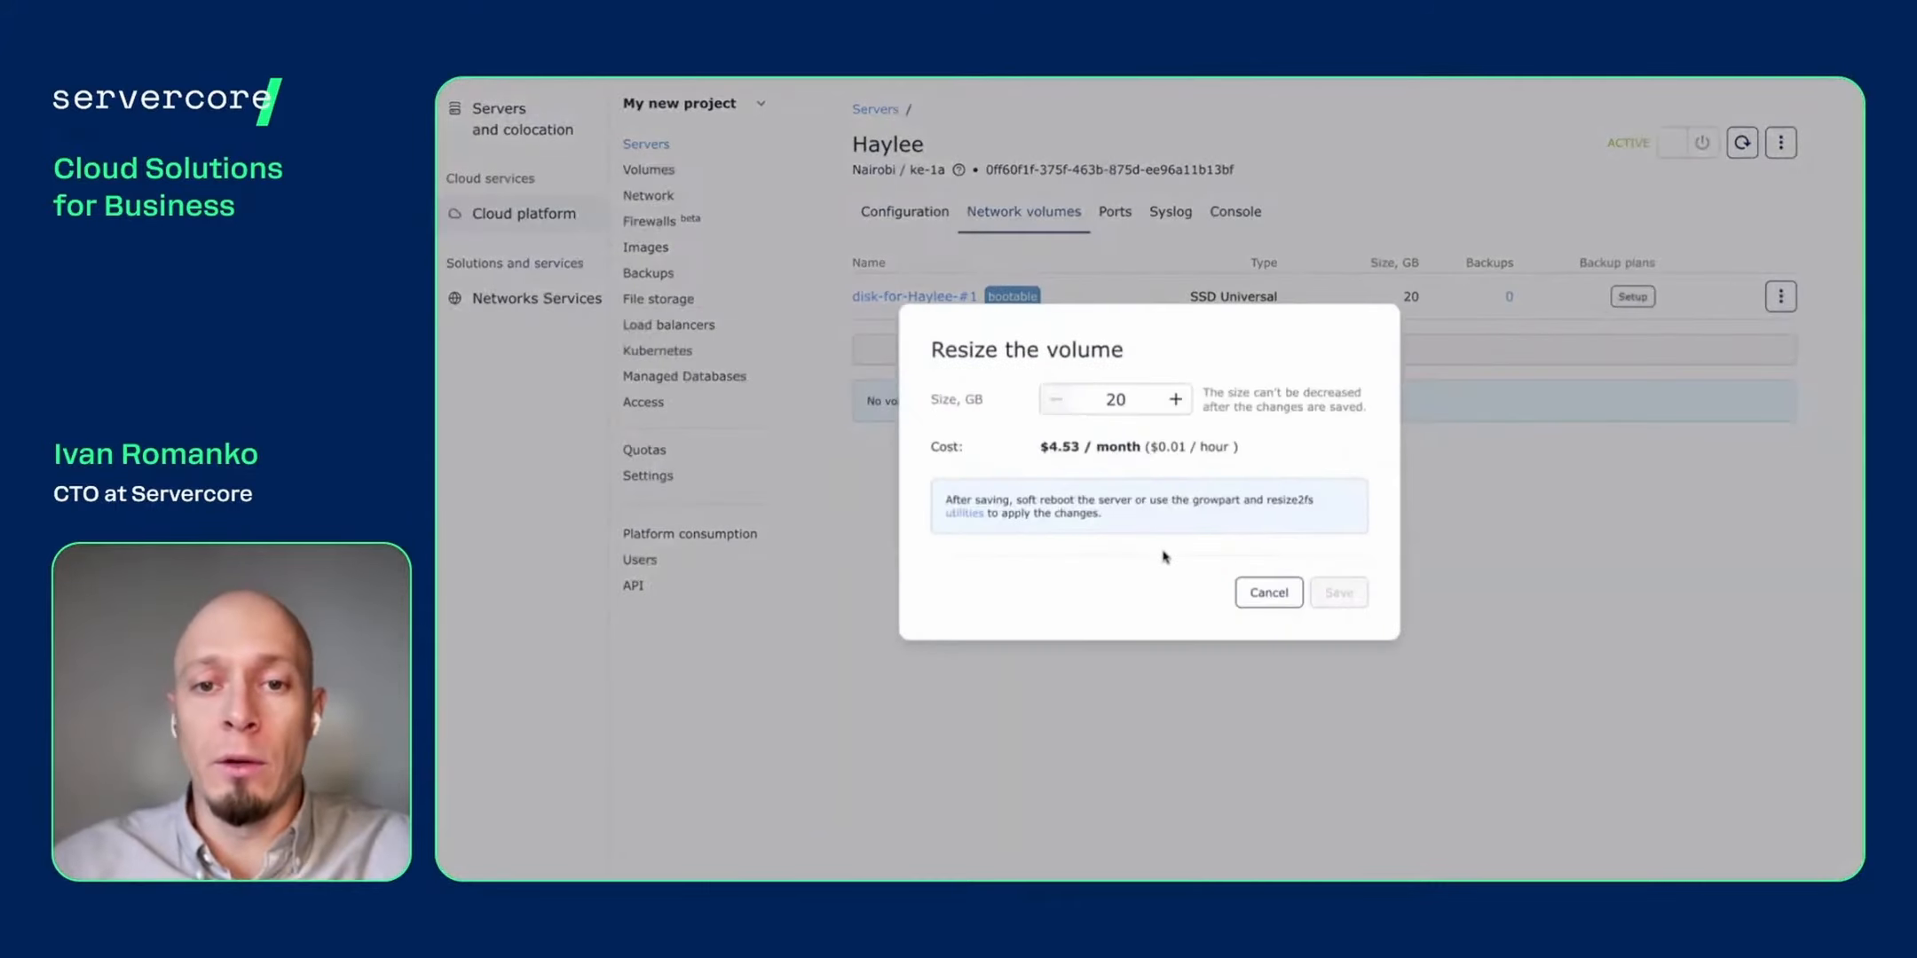
left_click(1176, 399)
left_click(1176, 400)
left_click(1176, 400)
left_click(1176, 399)
left_click(1176, 400)
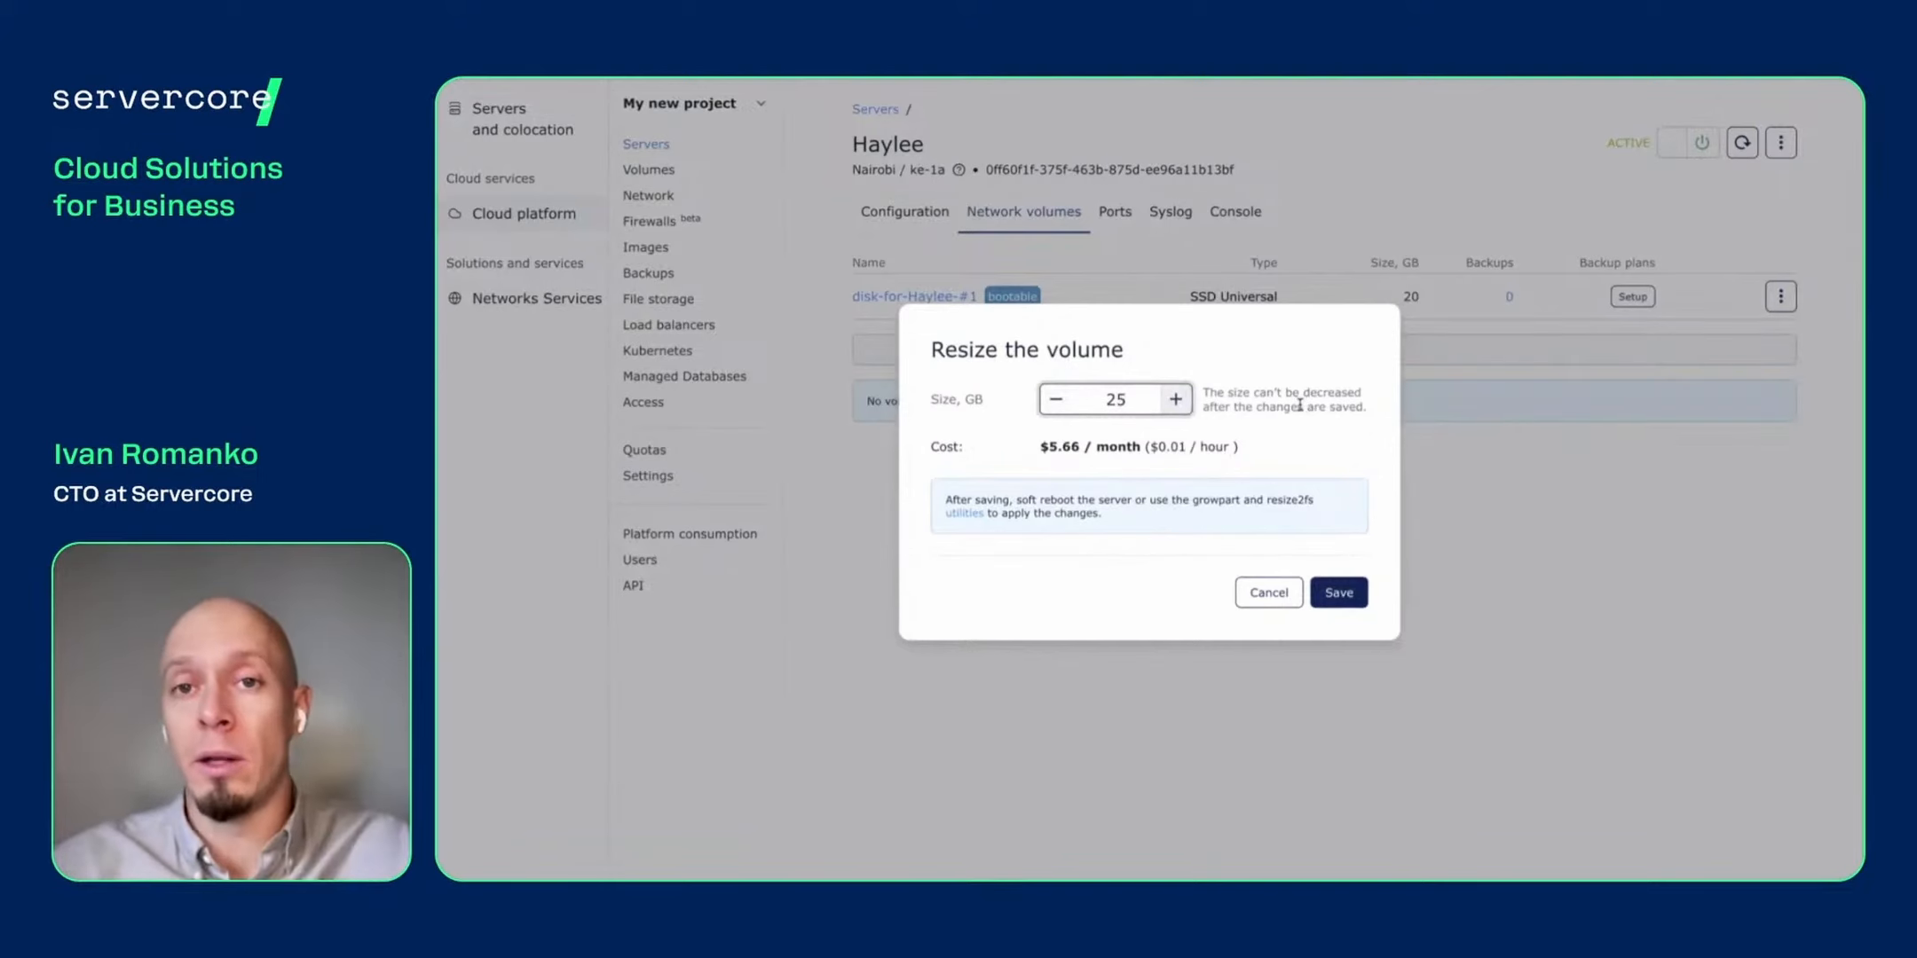
left_click(1336, 598)
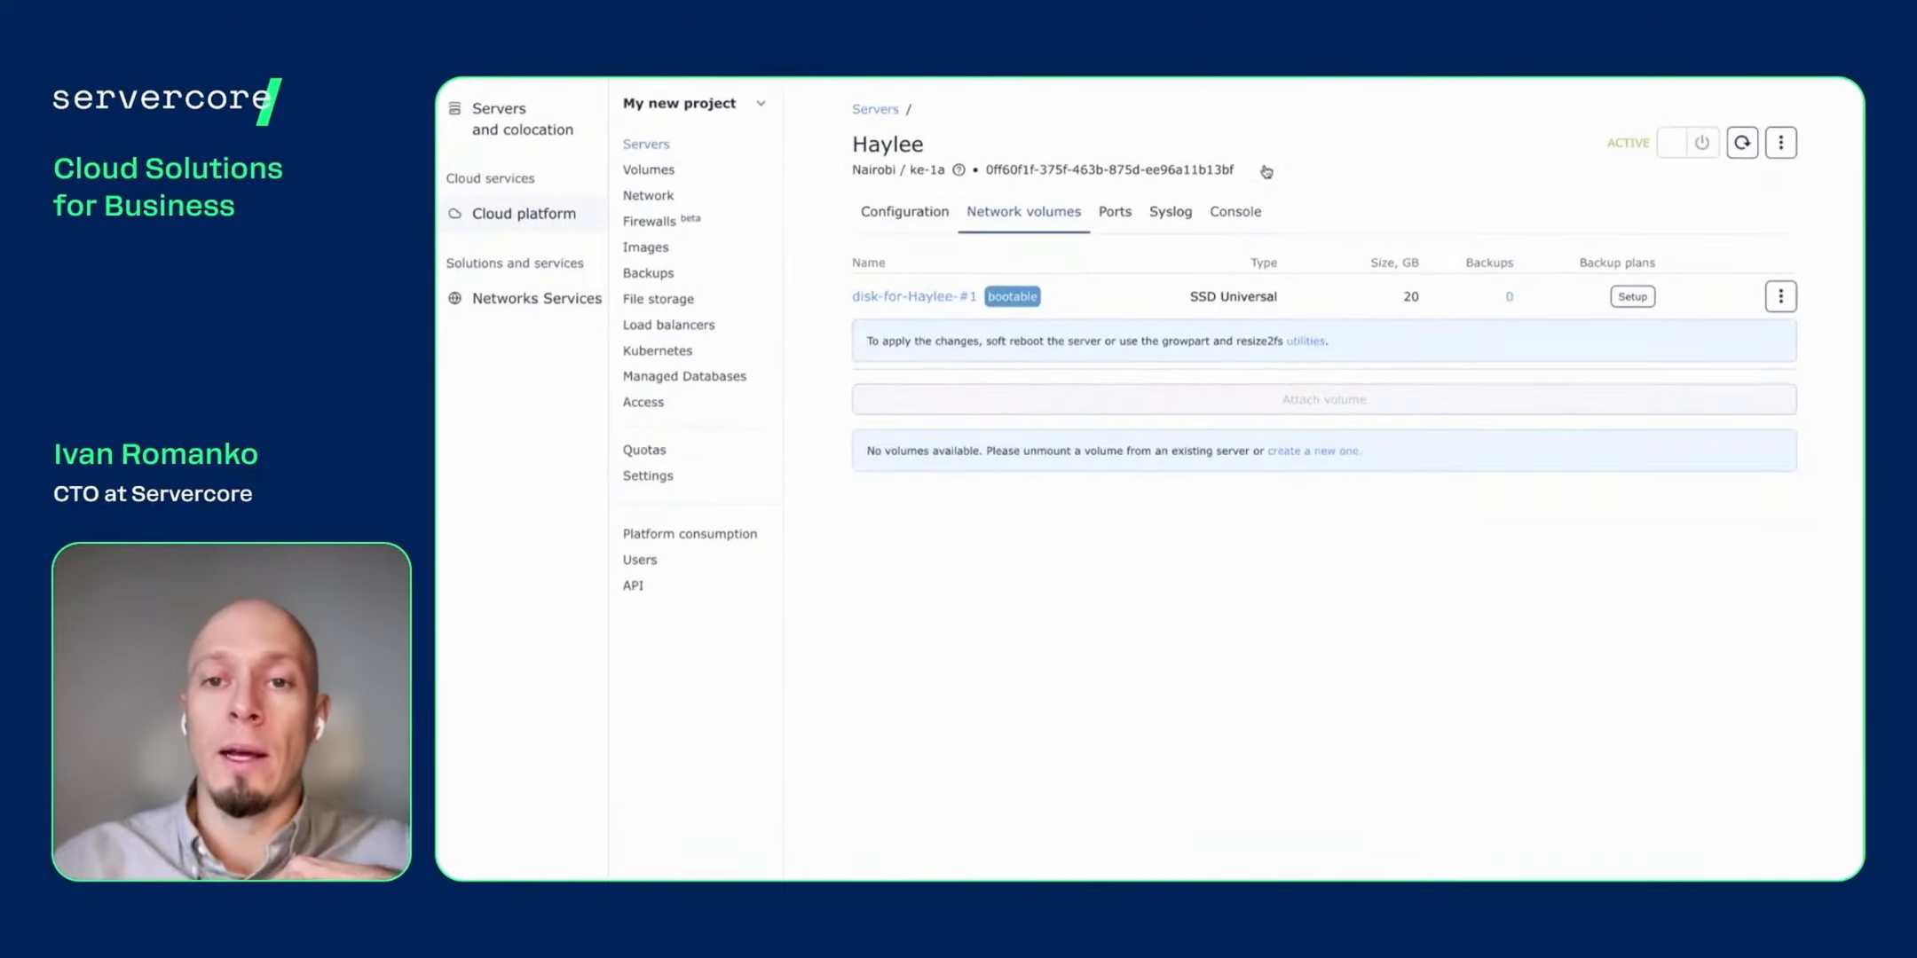
left_click(1235, 222)
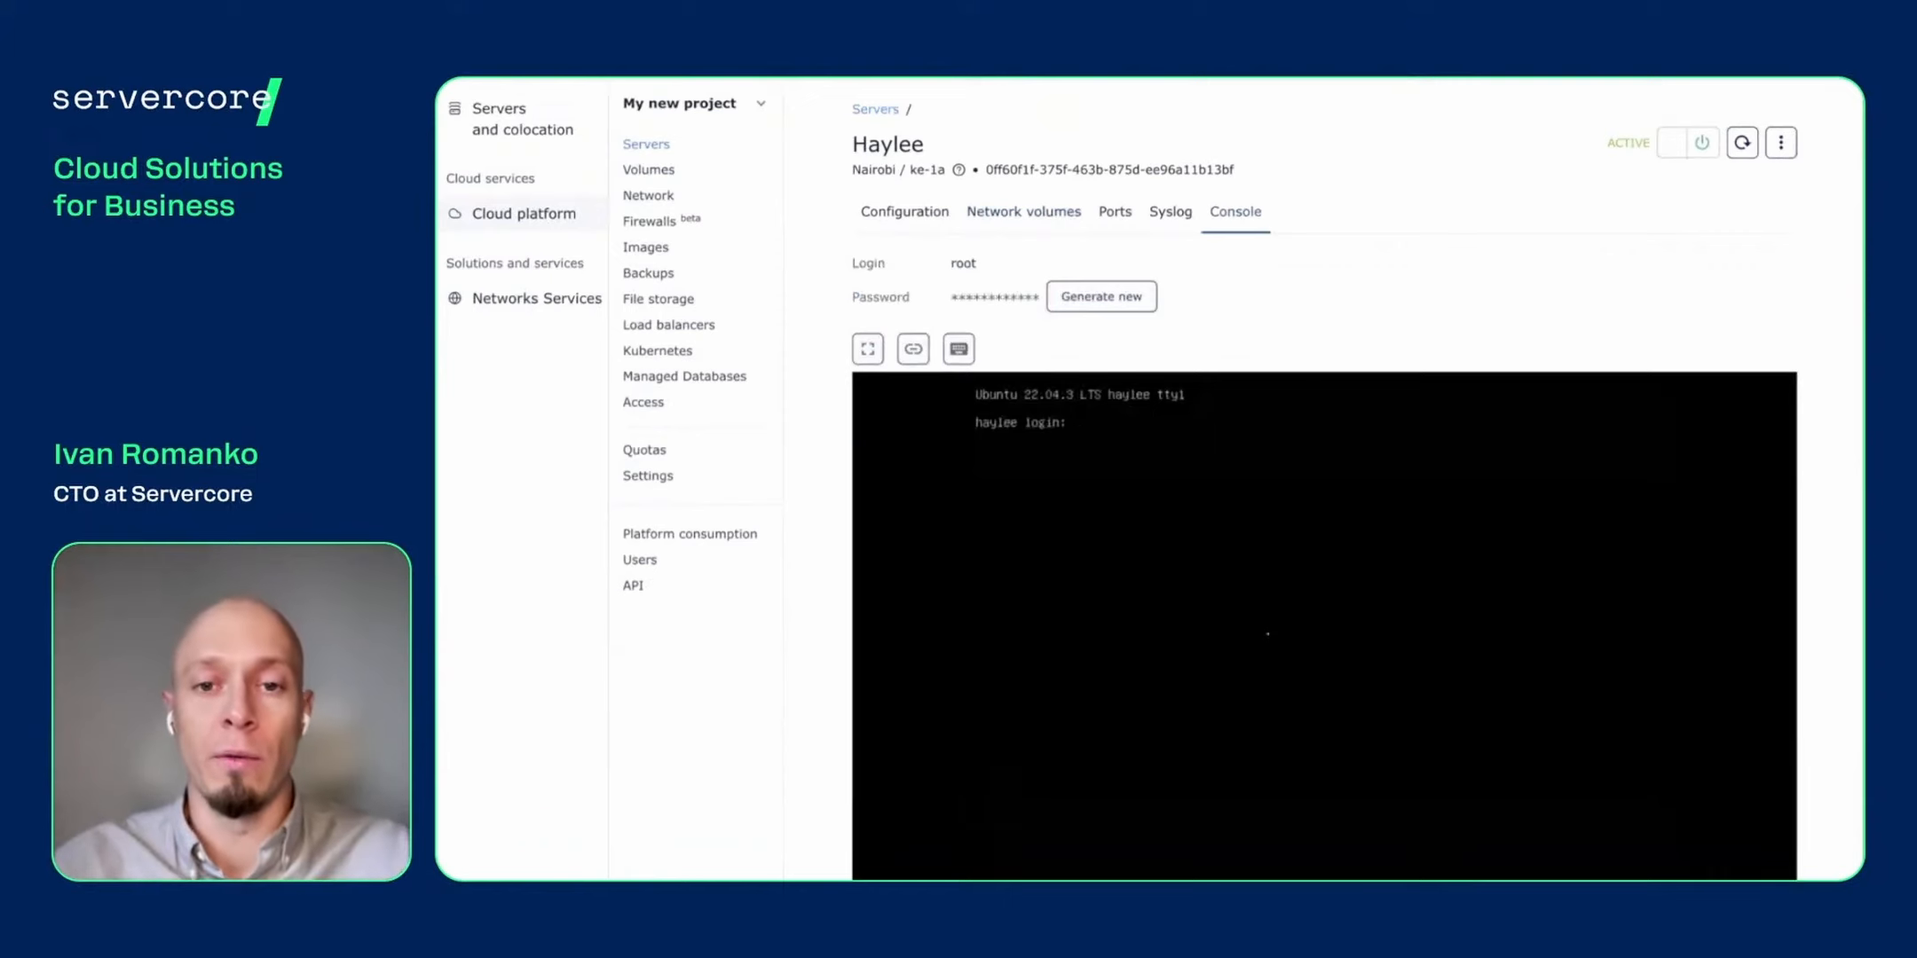
- Log into Haylee's console as root, sending the stored password
type("oot")
key("Return")
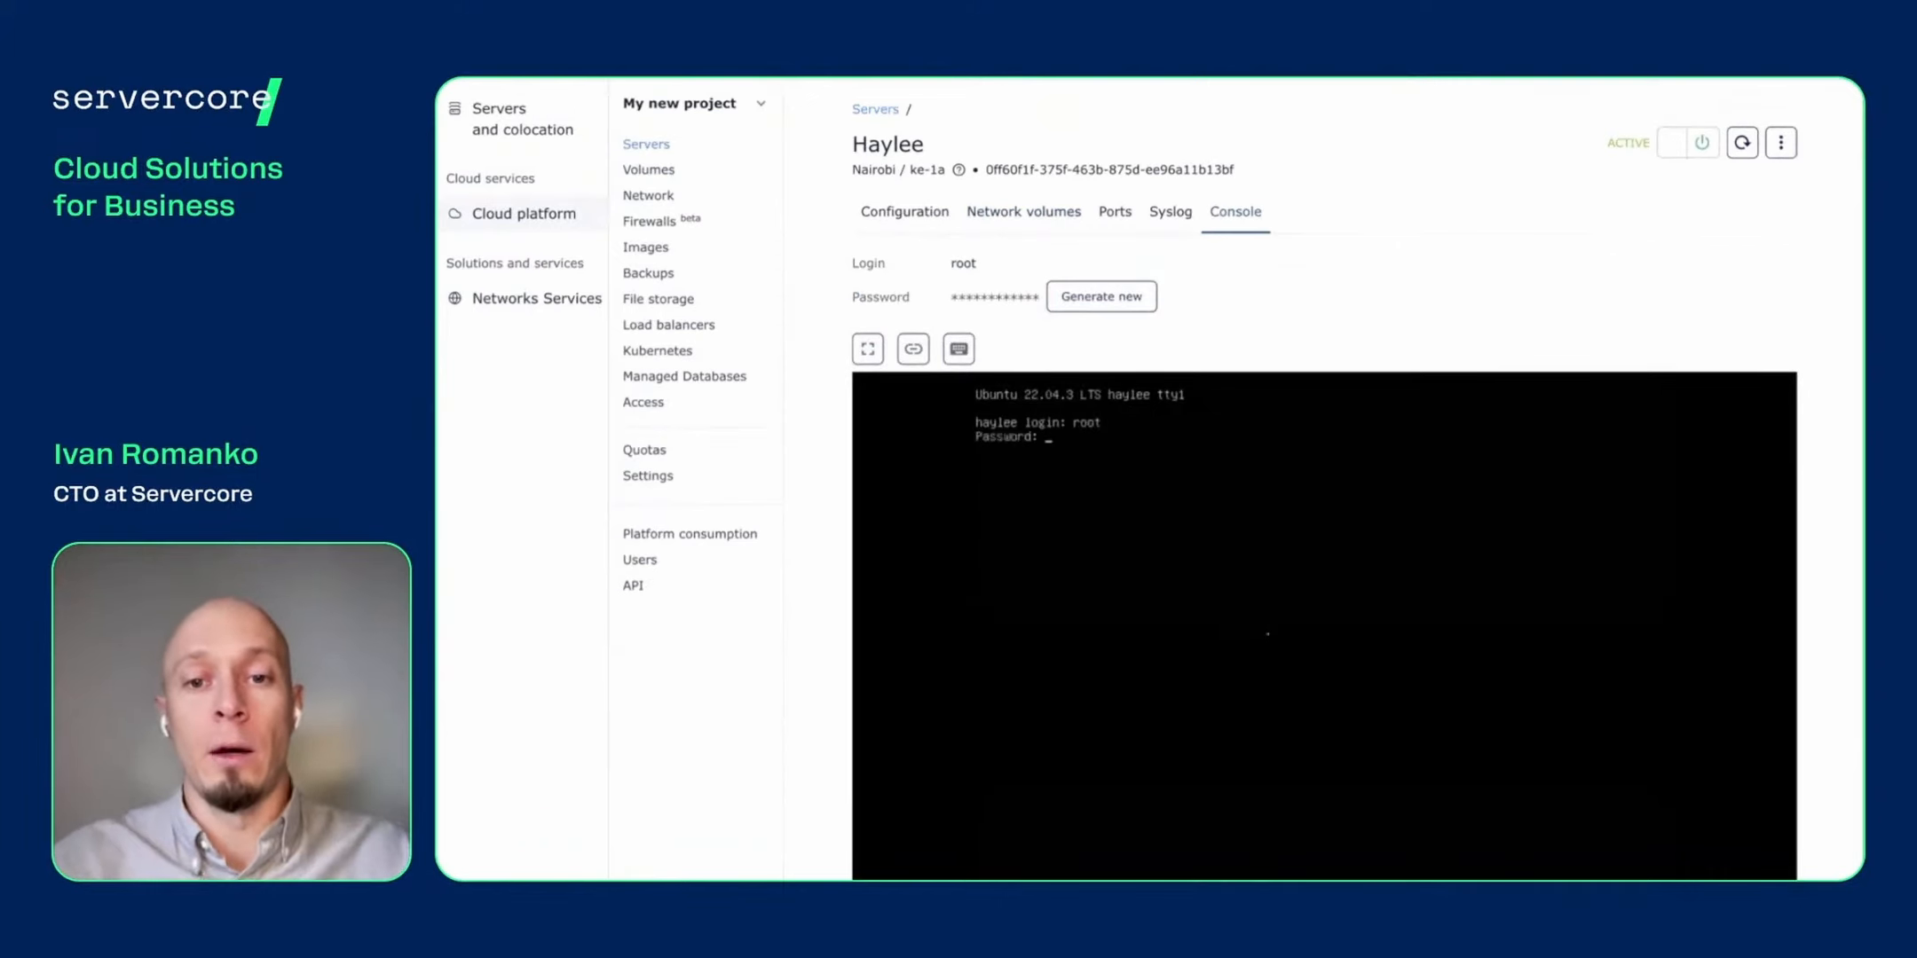
left_click(959, 348)
left_click(980, 383)
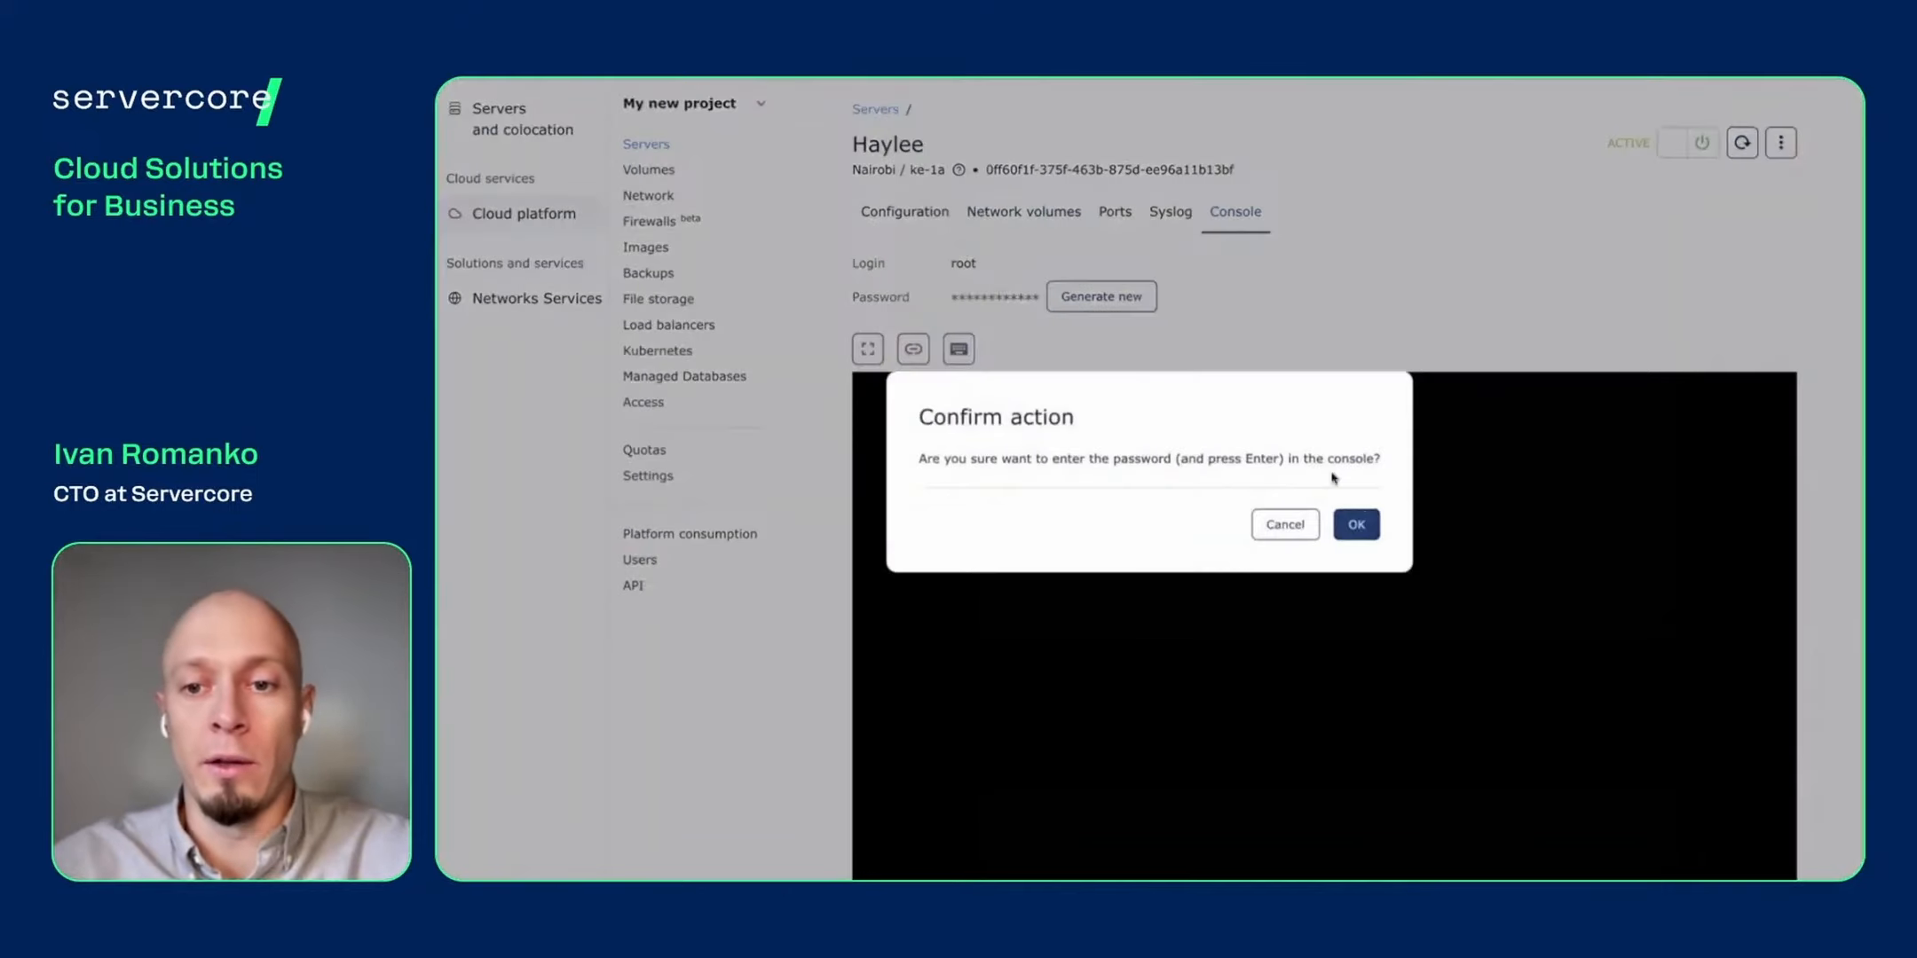
left_click(1356, 525)
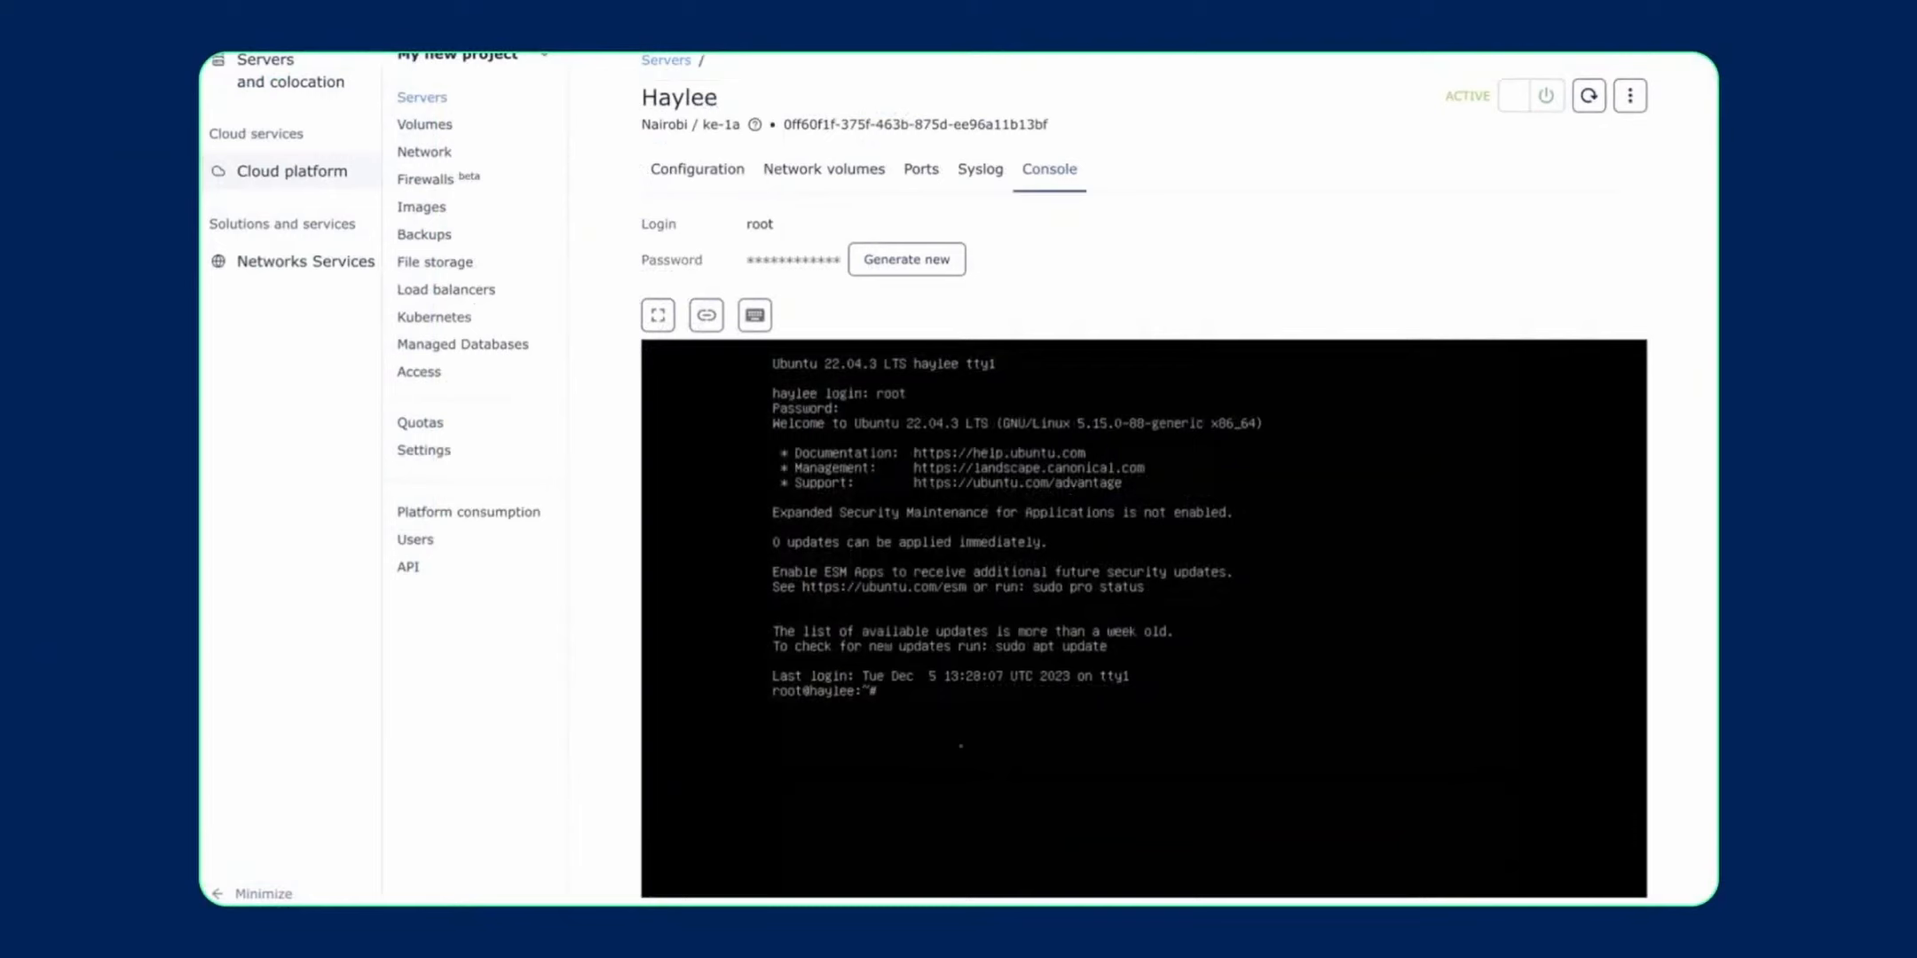
- Run fdisk -l to confirm /dev/sda is now 25 GiB
type("DIS")
key("BackSpace")
key("BackSpace")
key("BackSpace")
key("BackSpace")
key("BackSpace")
type("fdisk -l")
key("Return")
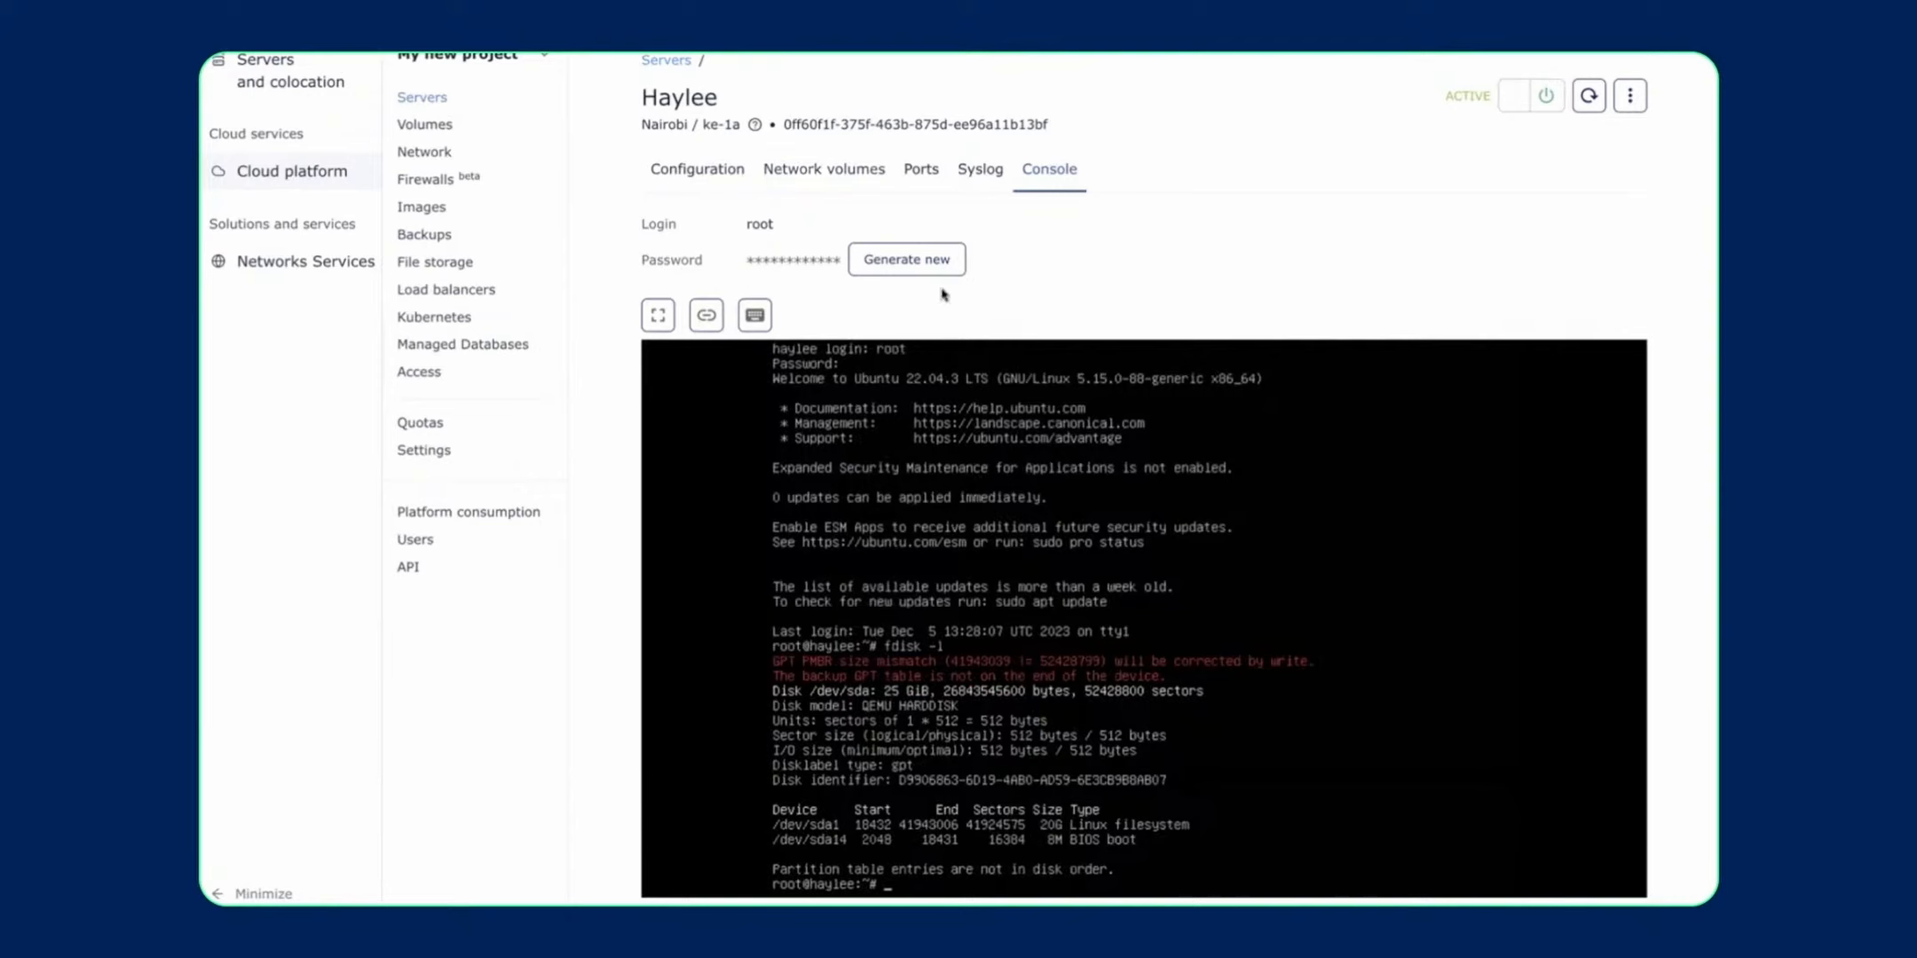
left_click(874, 177)
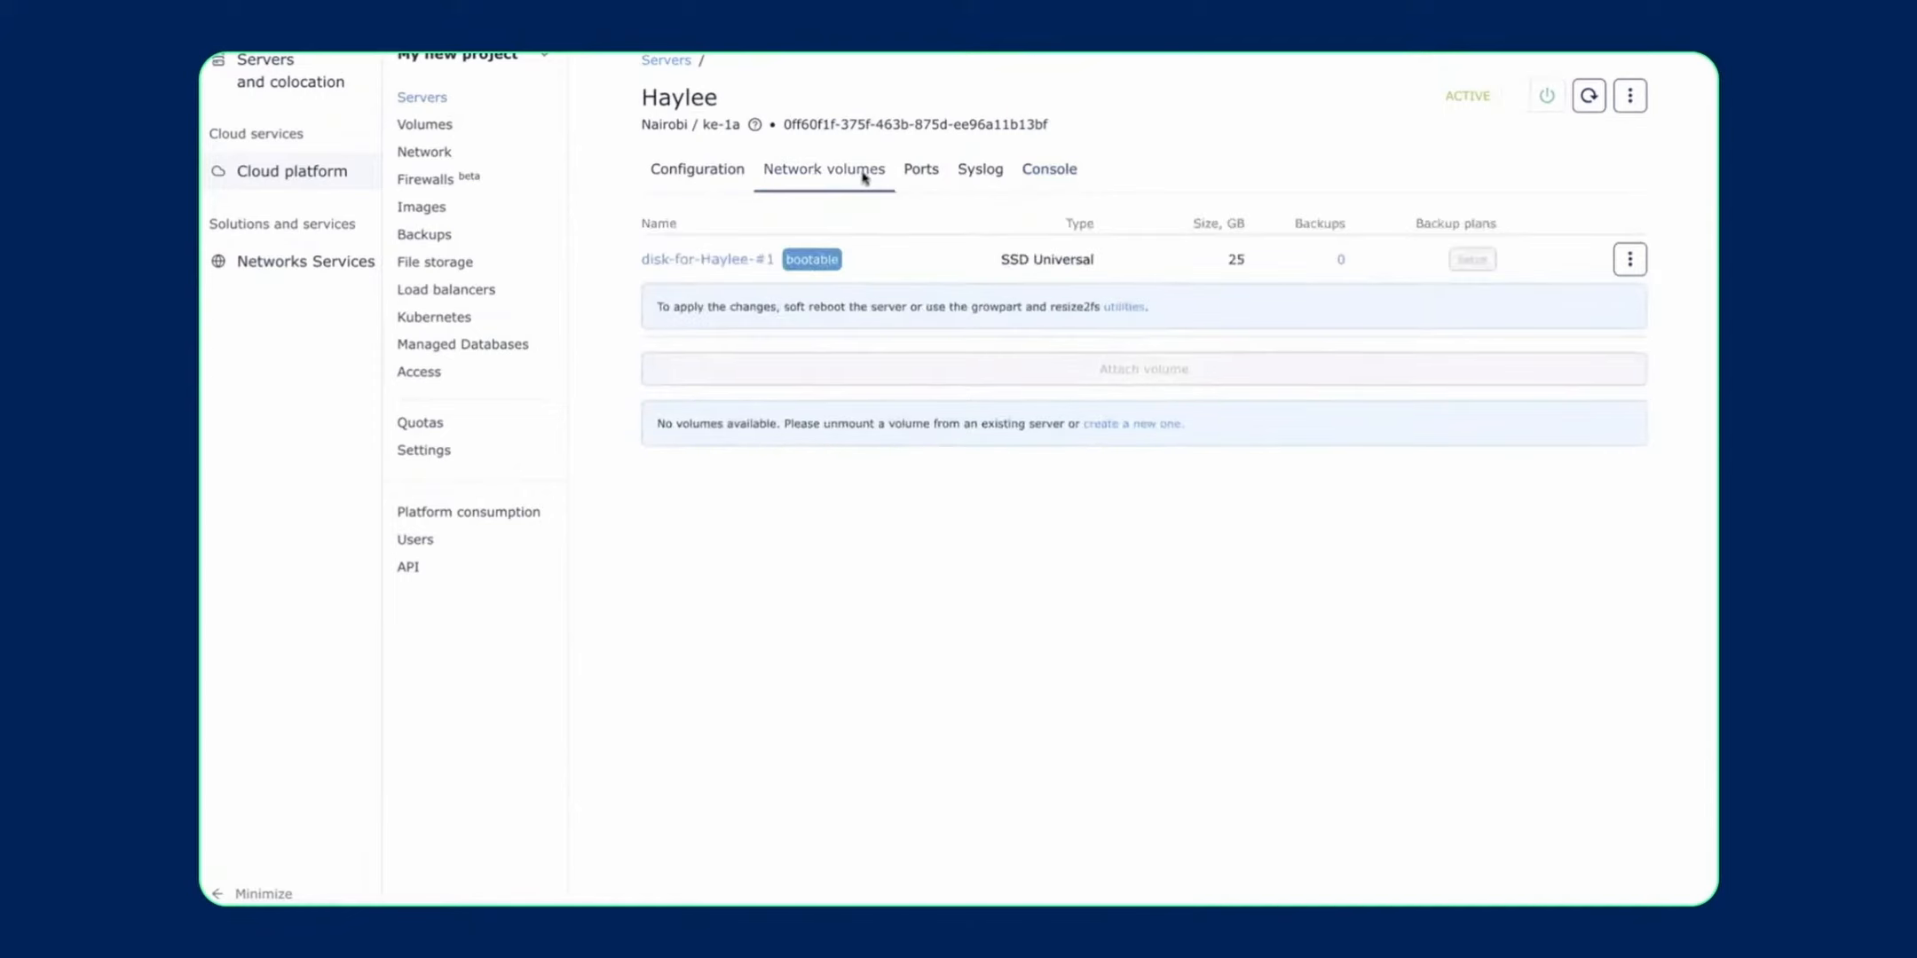
- Show Haylee's Ports tab listing the nat port at 192.168.0.3 with no public IP
left_click(921, 173)
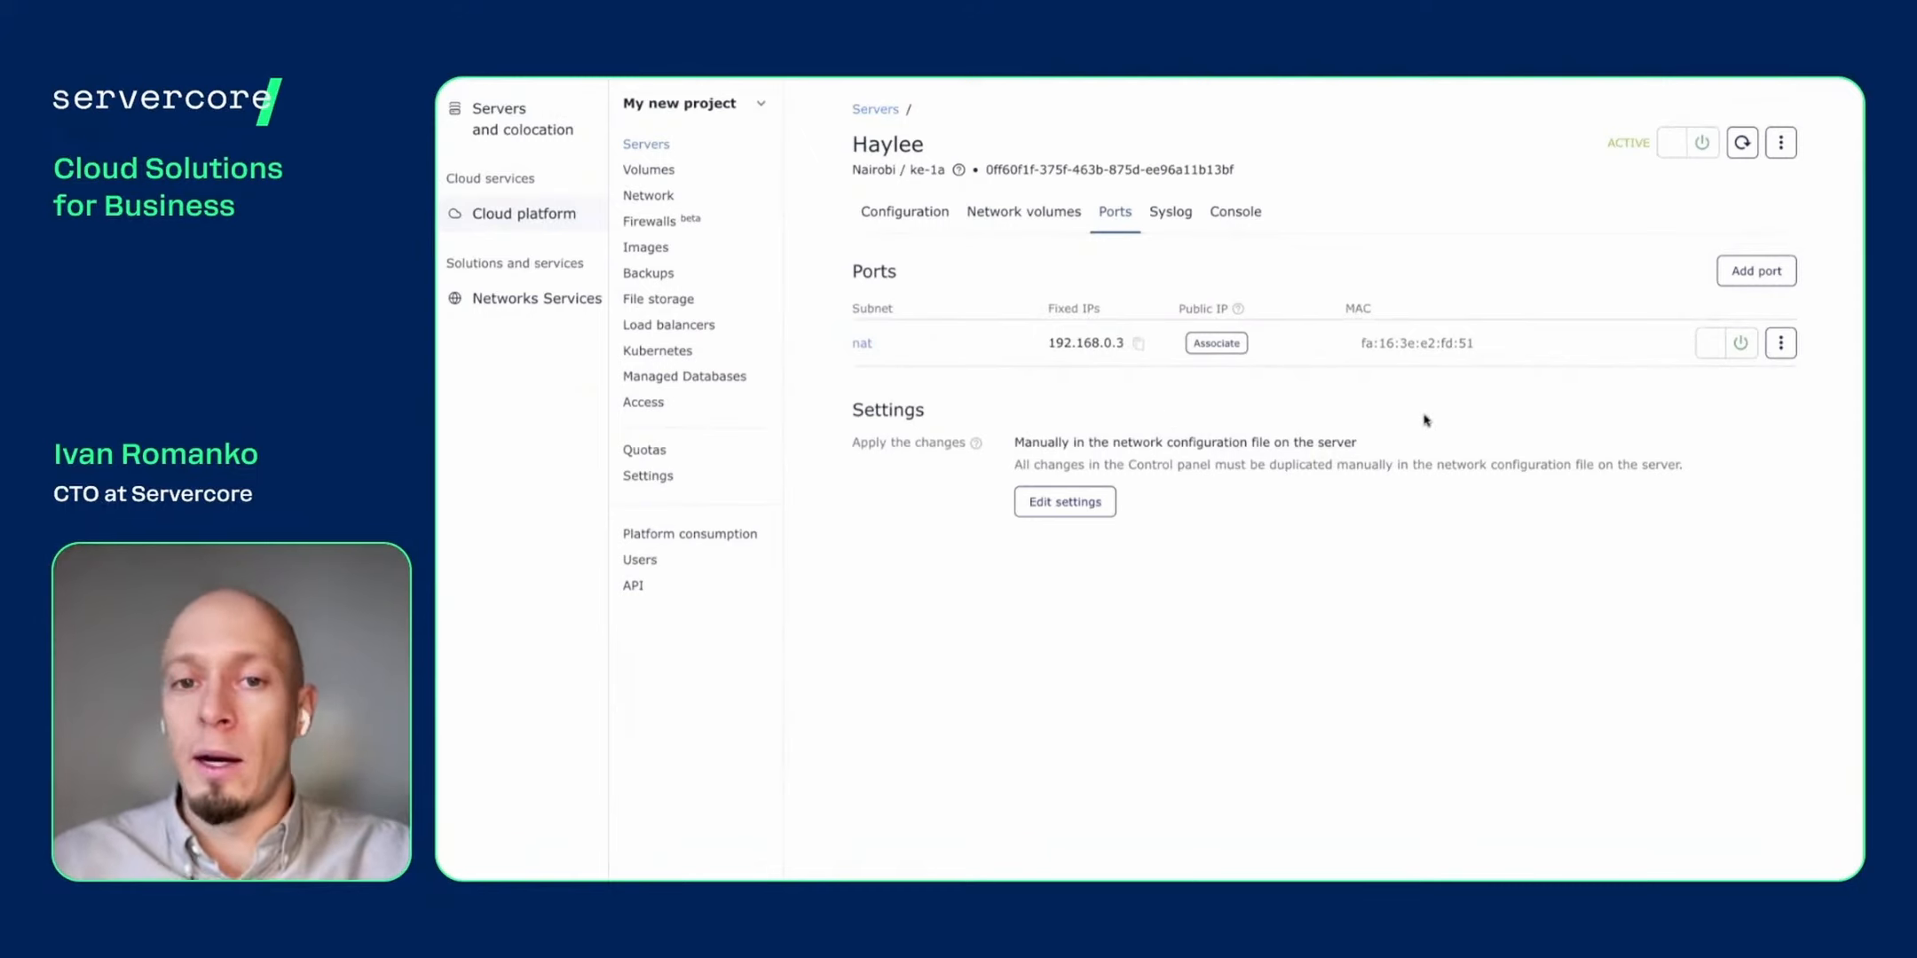
- Review available public IPs, then confirm the Configuration shows Standard type, 12 cores and 48 GB memory
left_click(1218, 347)
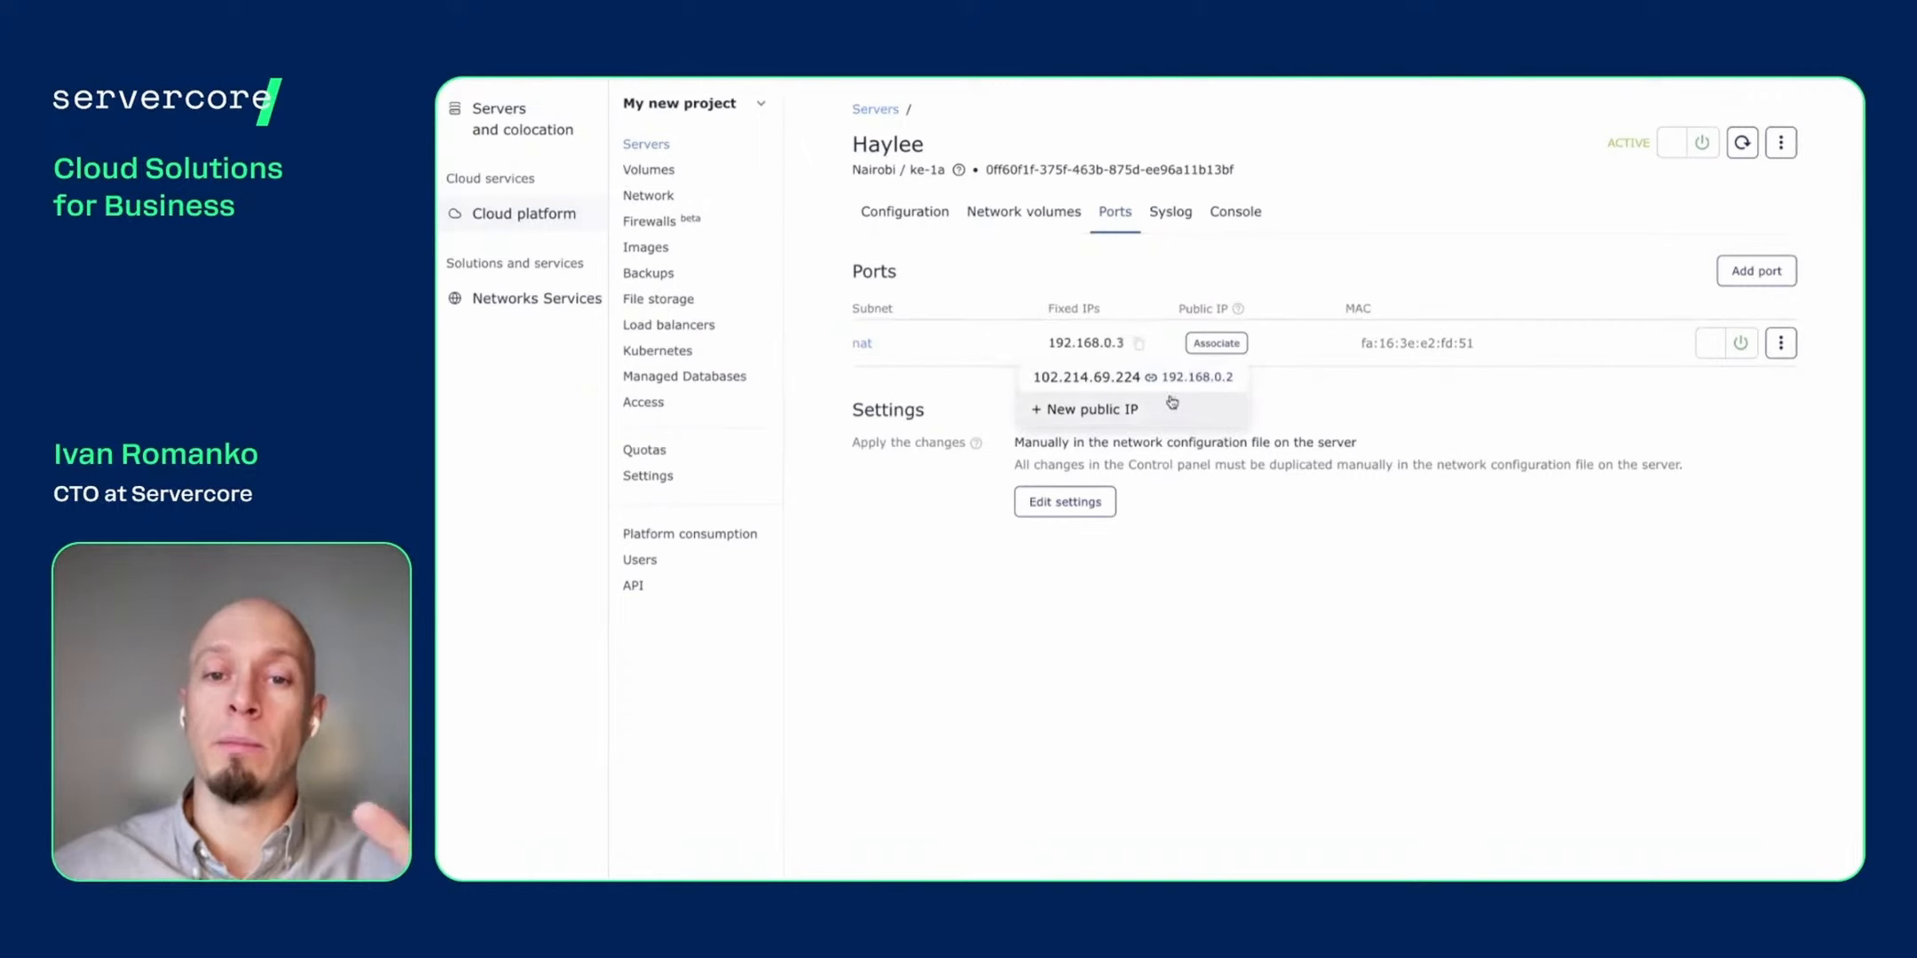
left_click(1349, 414)
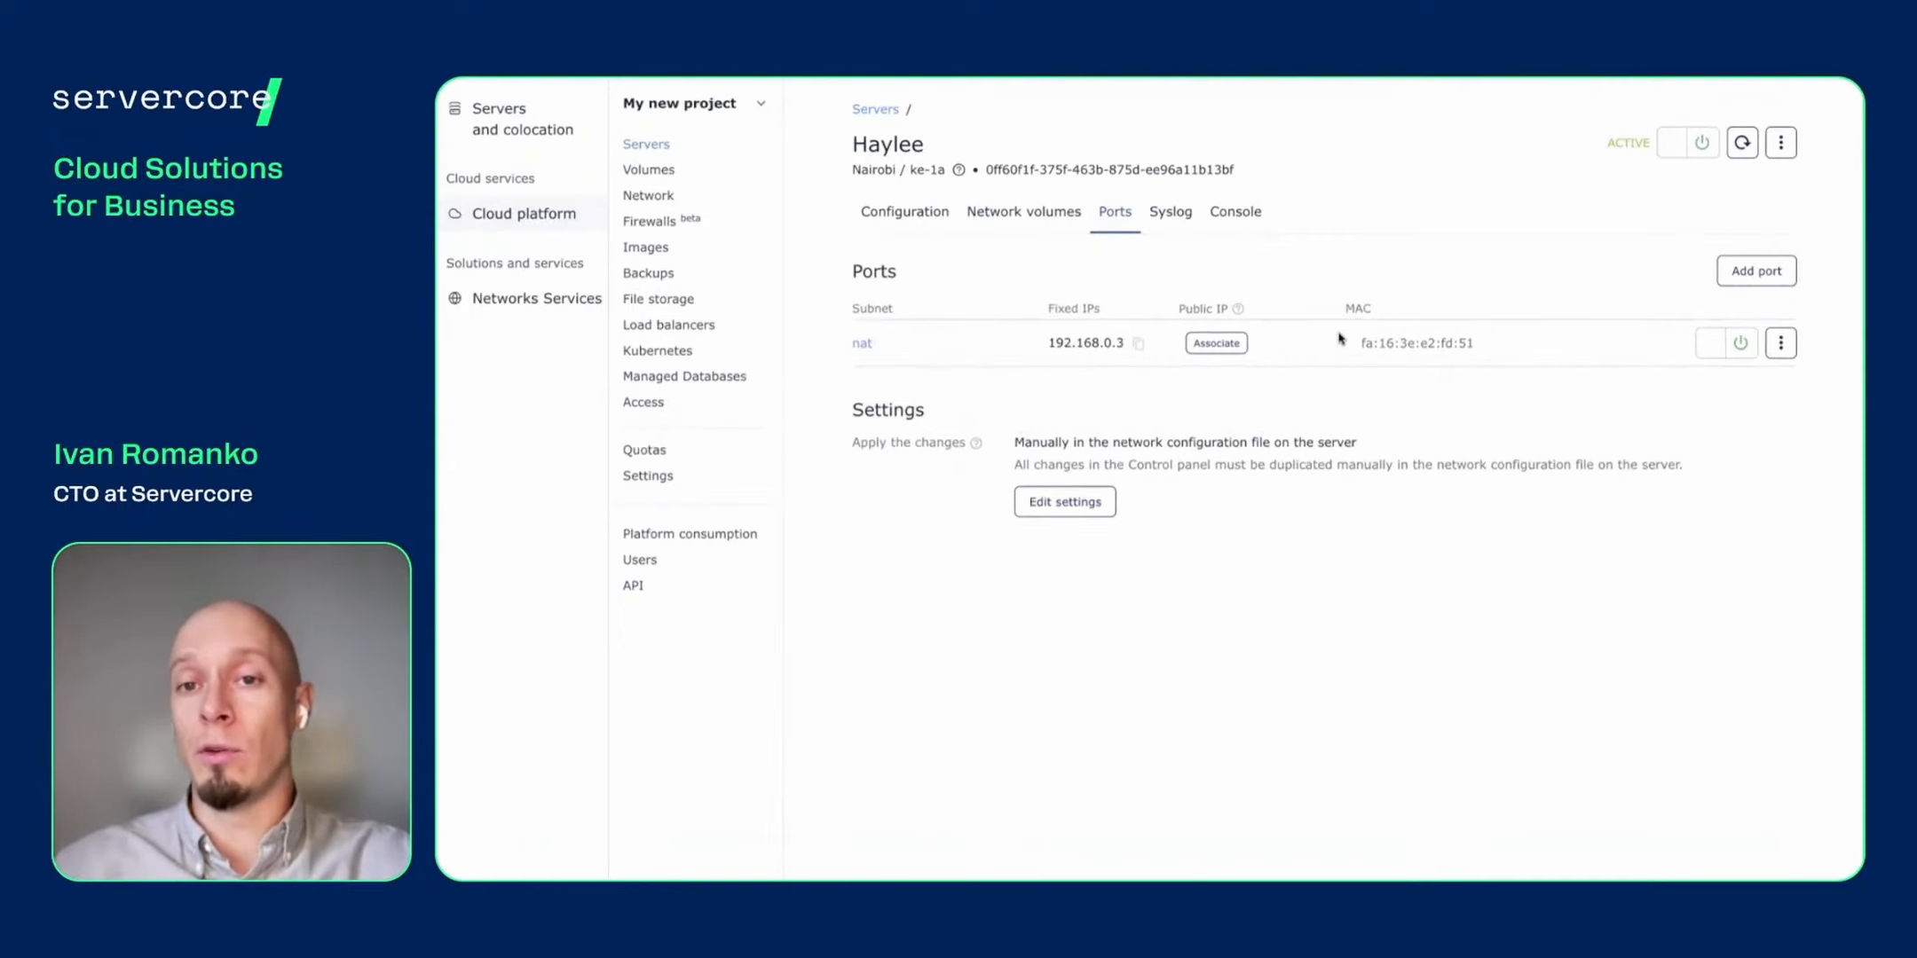
left_click(1235, 211)
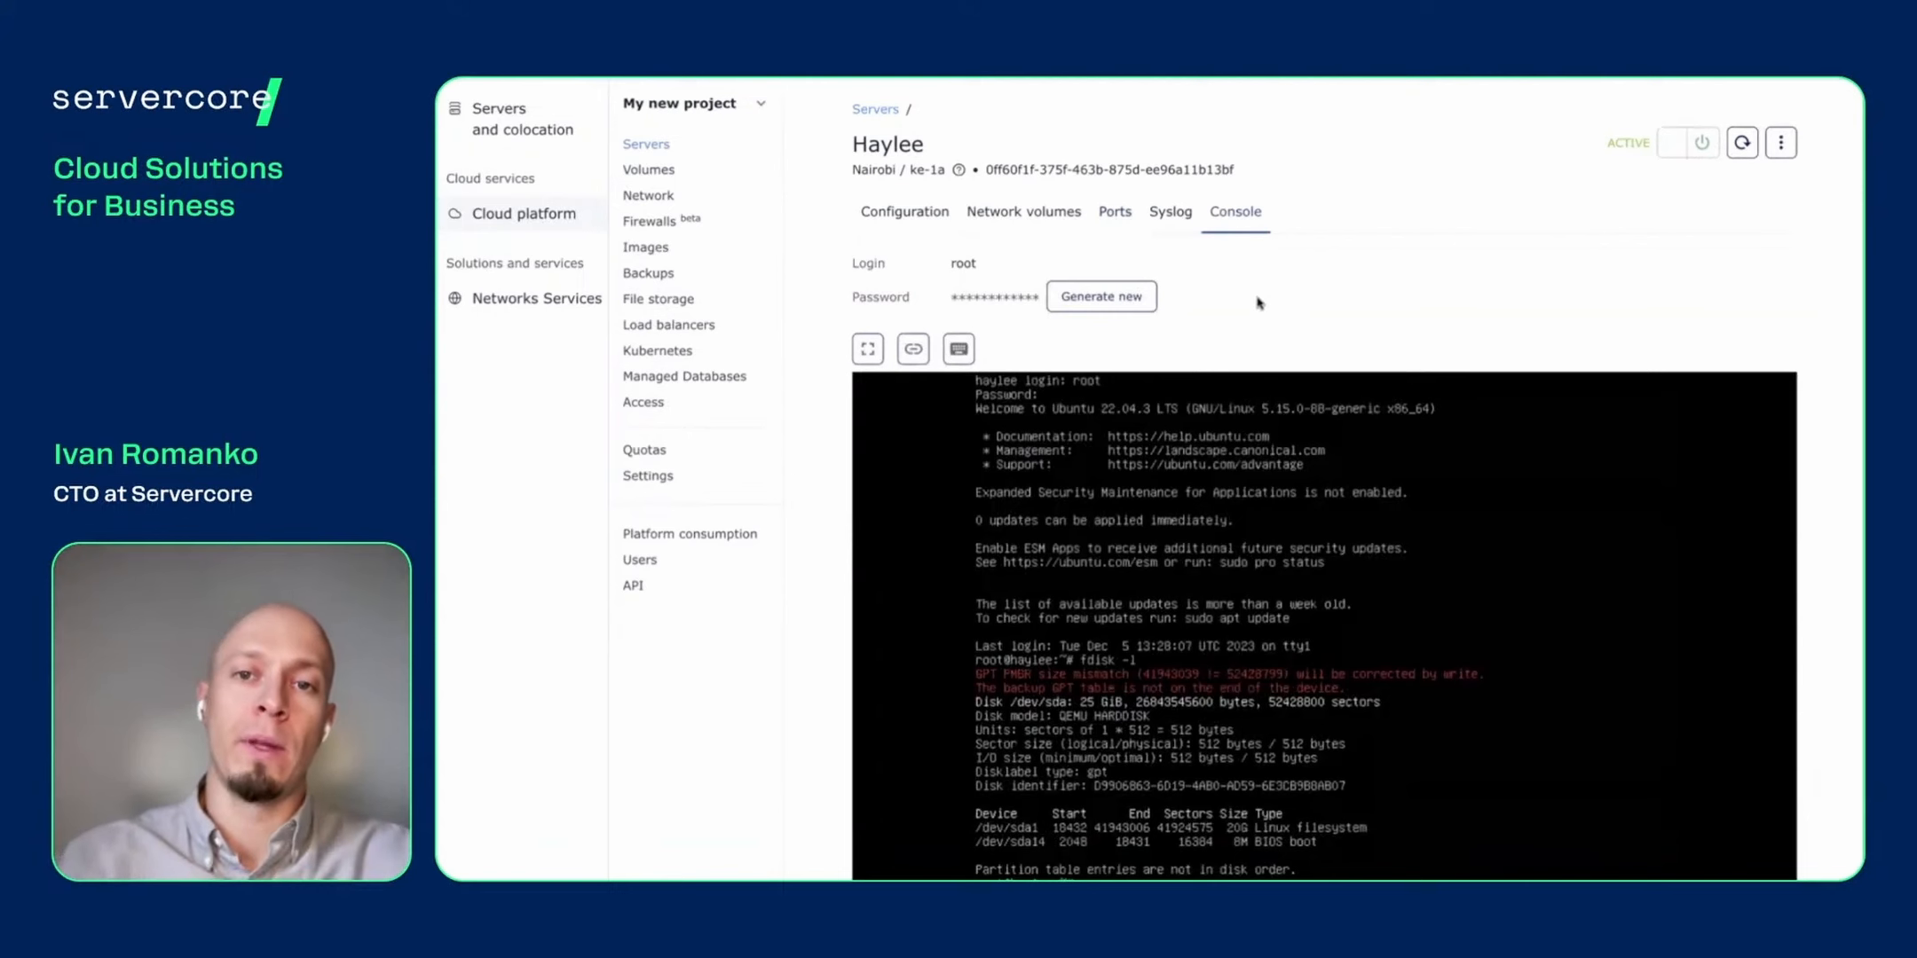
left_click(905, 213)
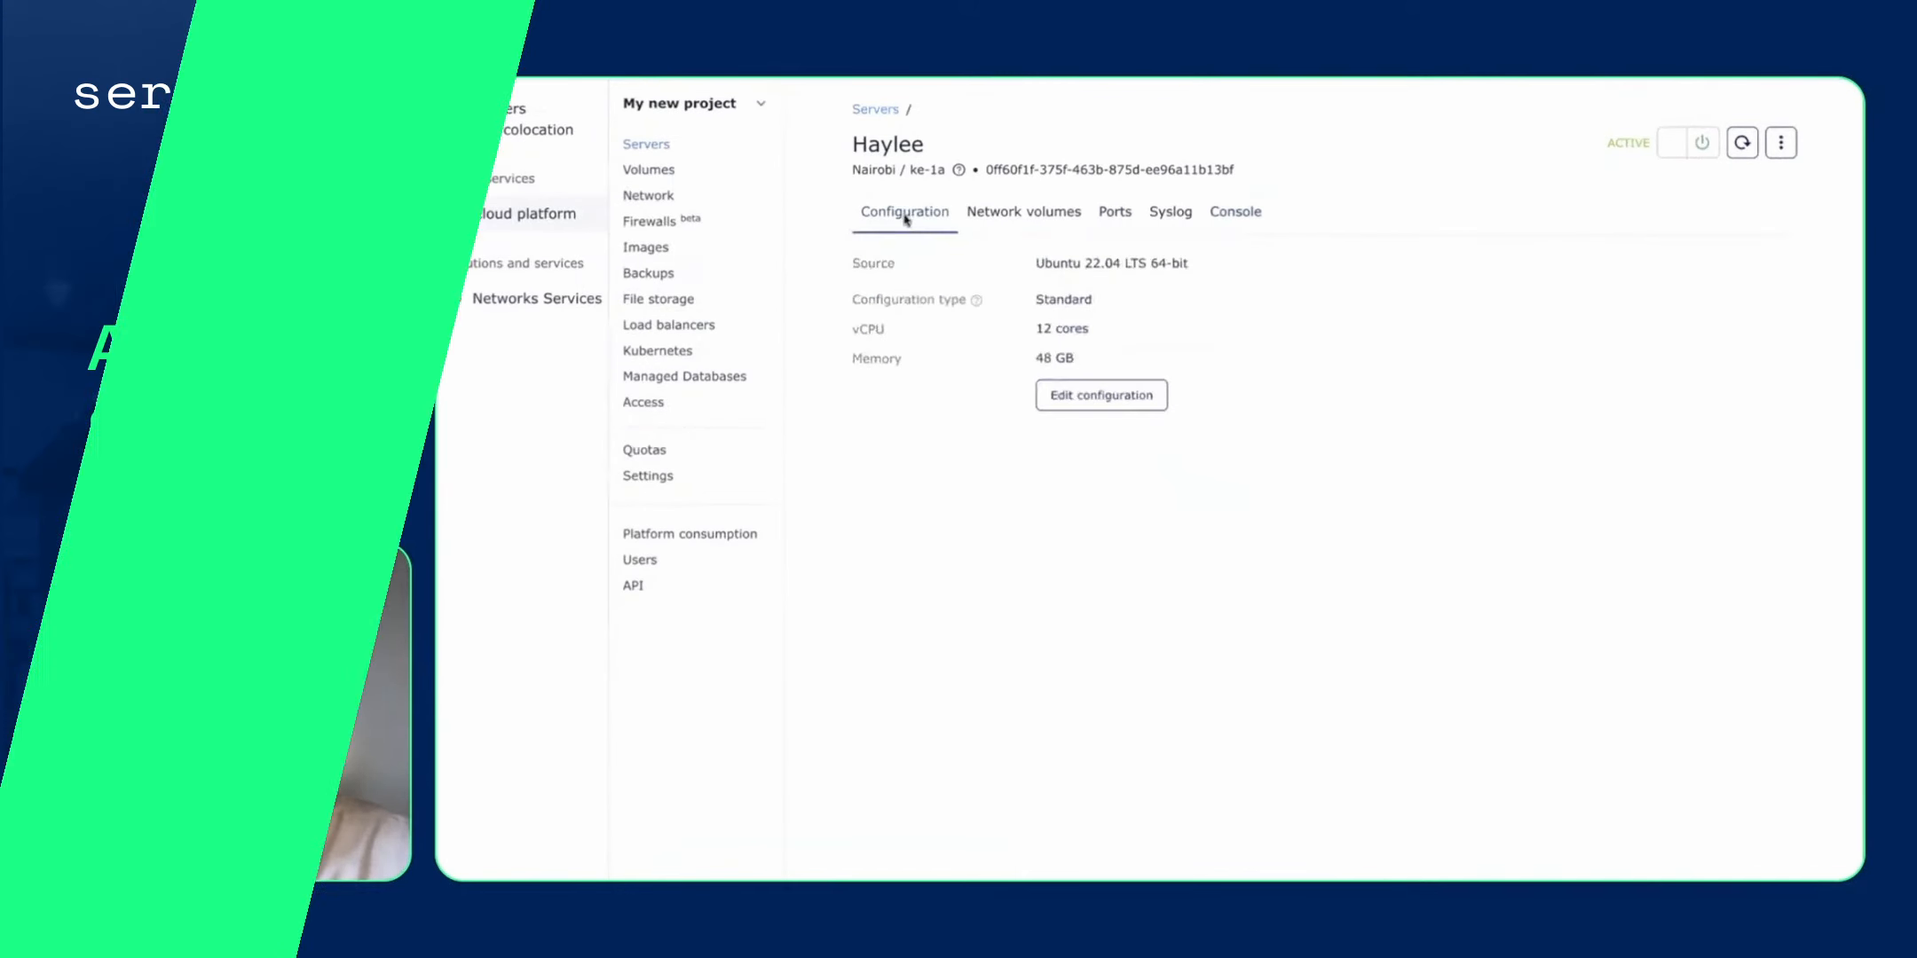